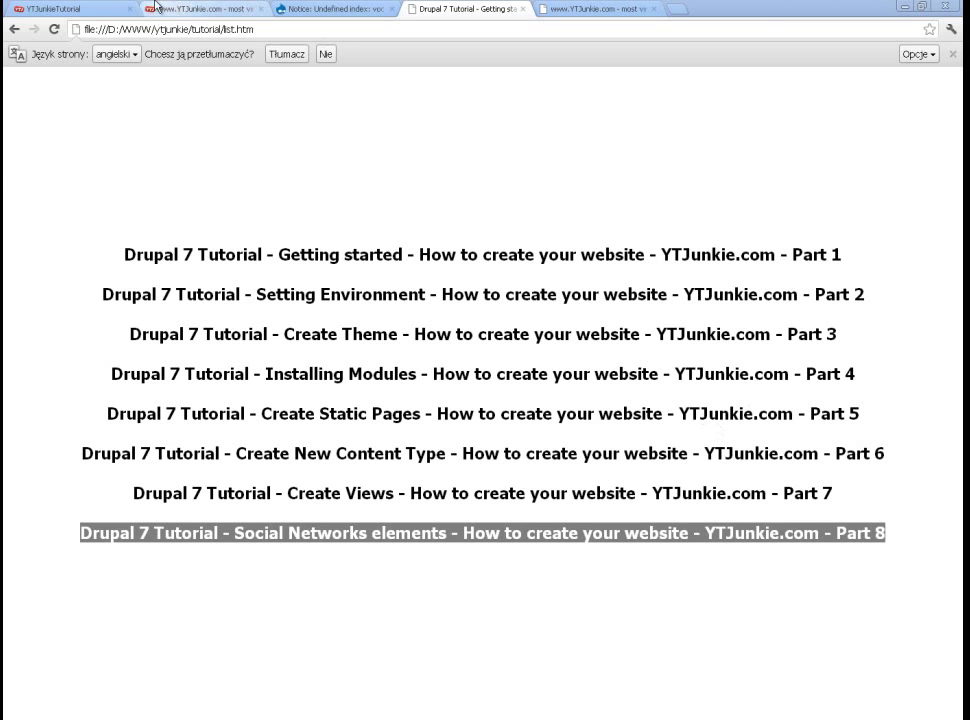
Switch to the site's administration in Firefox and install a new module from the tweetbutton-7.x-1.1.tar archive.
left_click(45, 7)
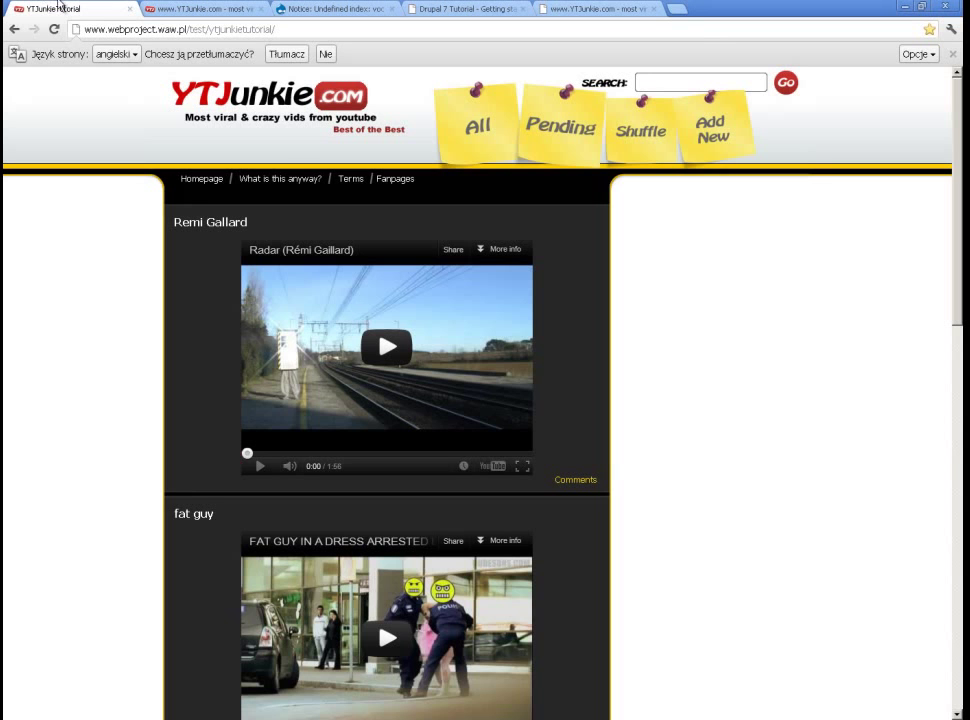
key("alt+Tab")
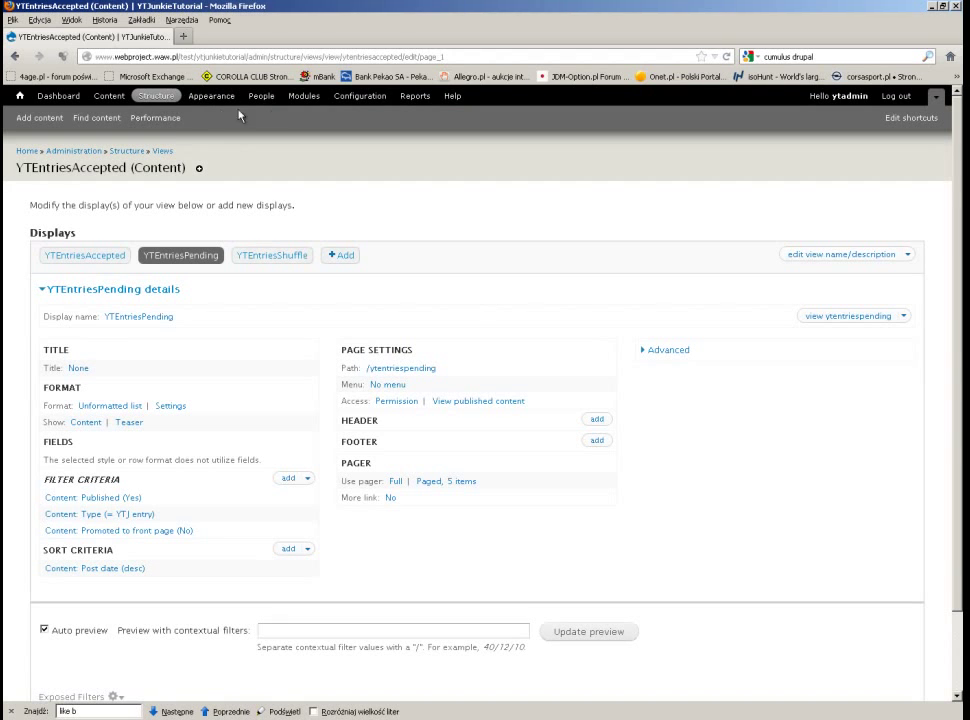
left_click(291, 100)
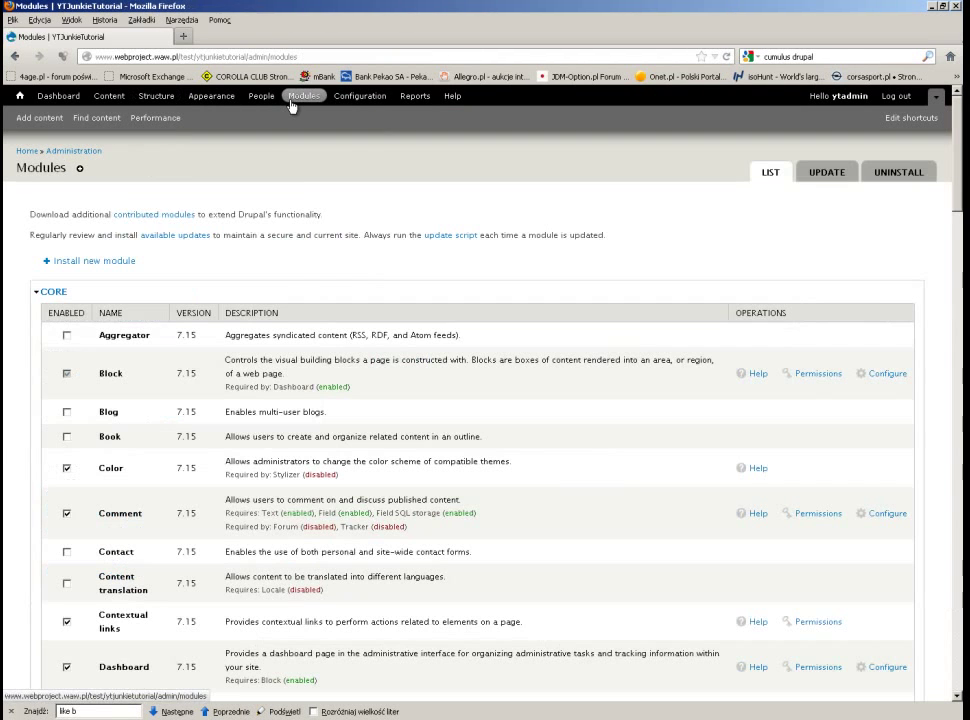
left_click(119, 263)
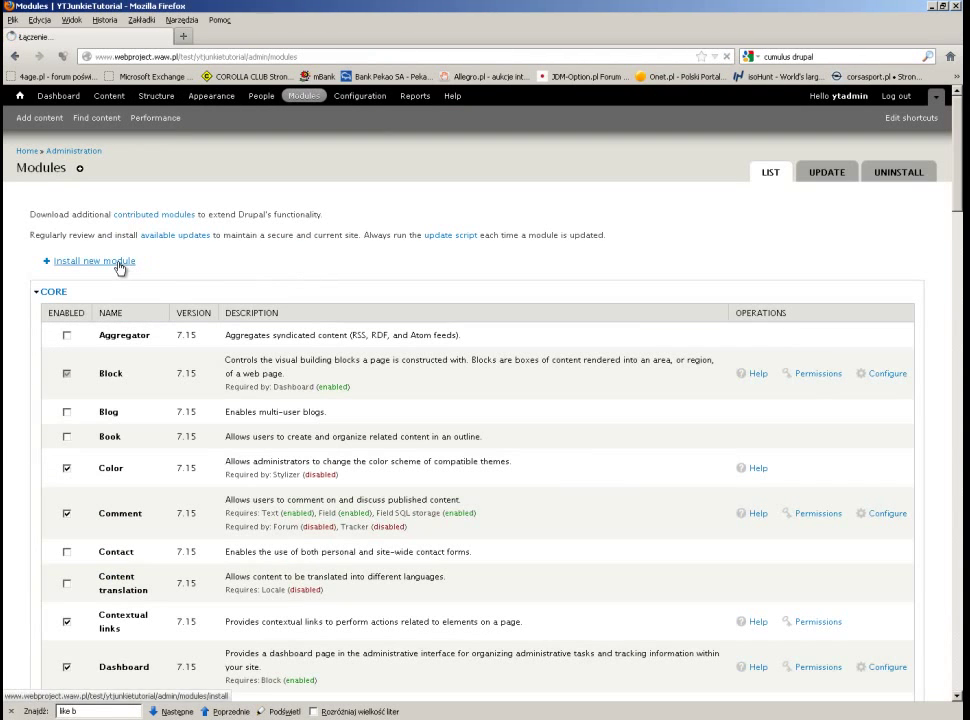
left_click(341, 337)
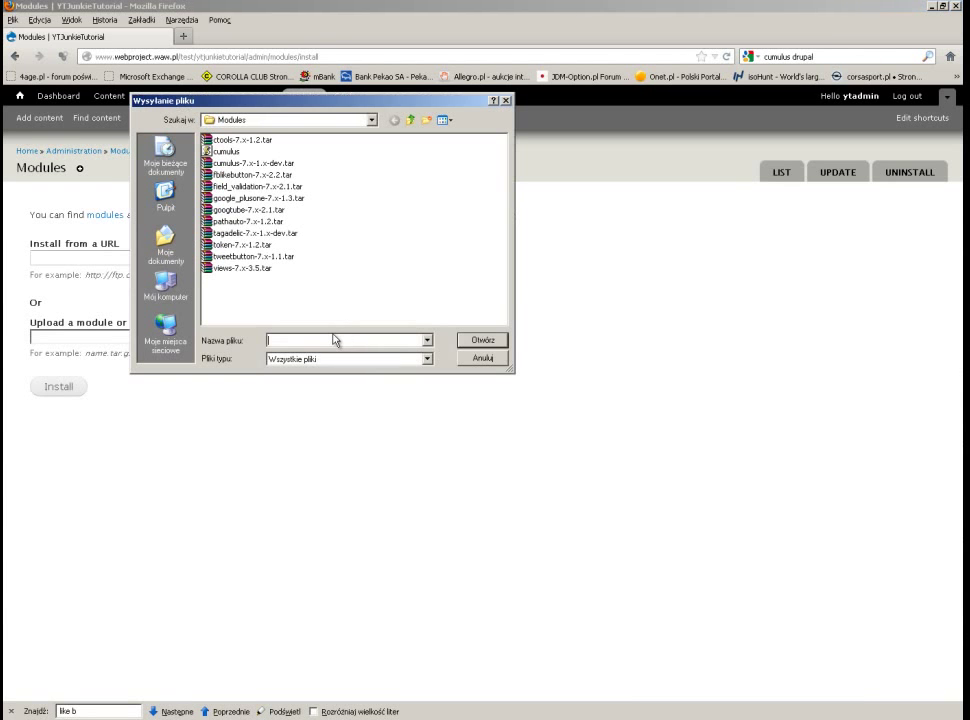
left_click(250, 256)
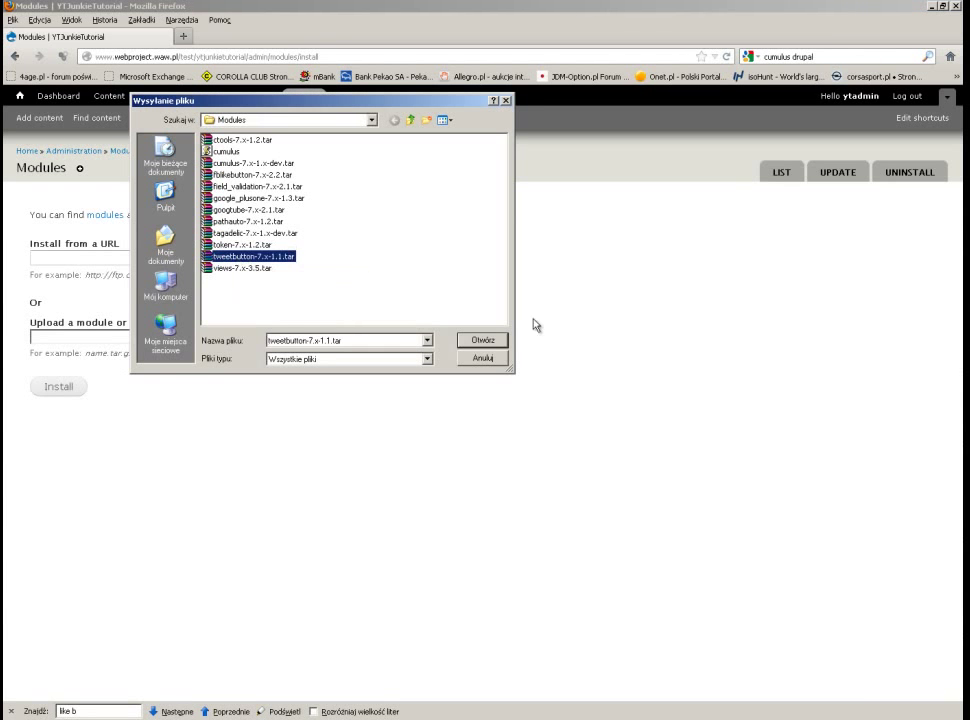
left_click(476, 345)
left_click(72, 390)
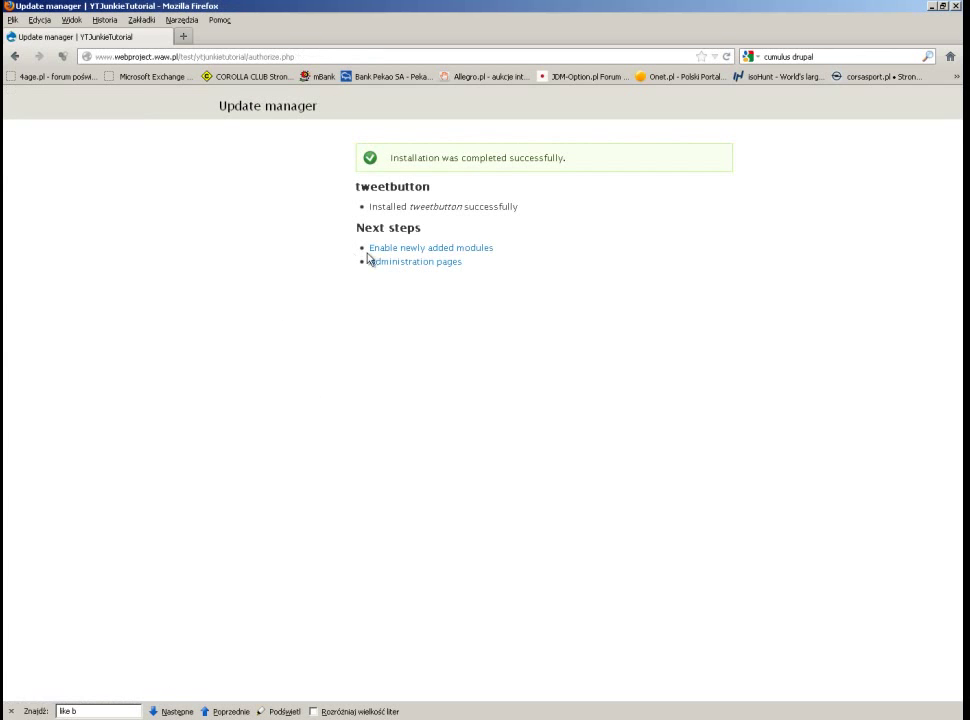
Install another new module by uploading the fblikebutton-7.x-2.2.tar.gz archive.
left_click(379, 249)
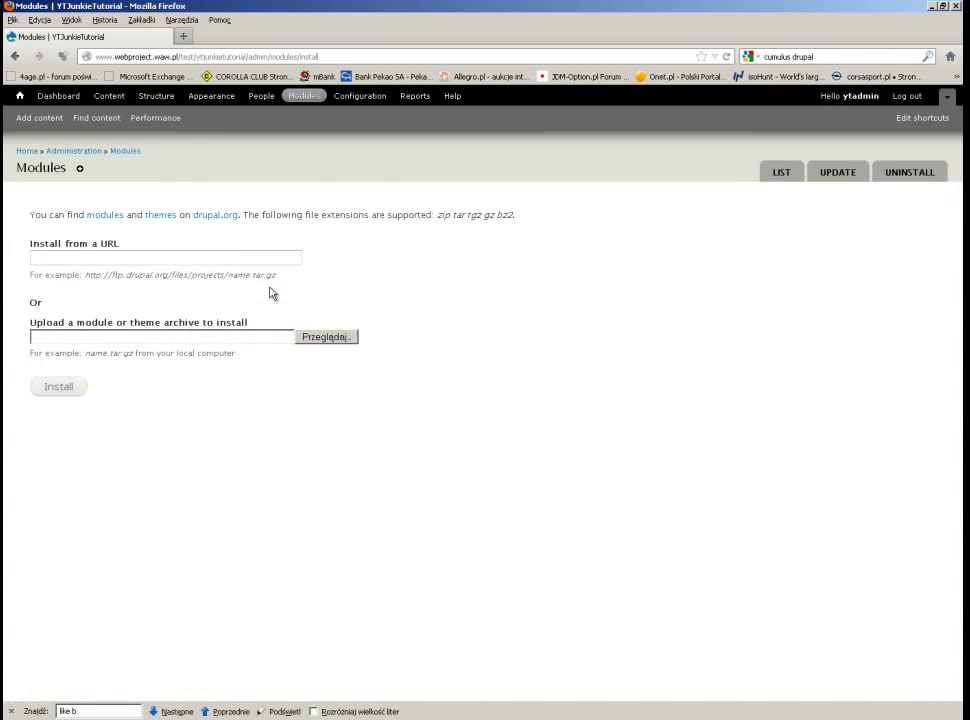
left_click(325, 337)
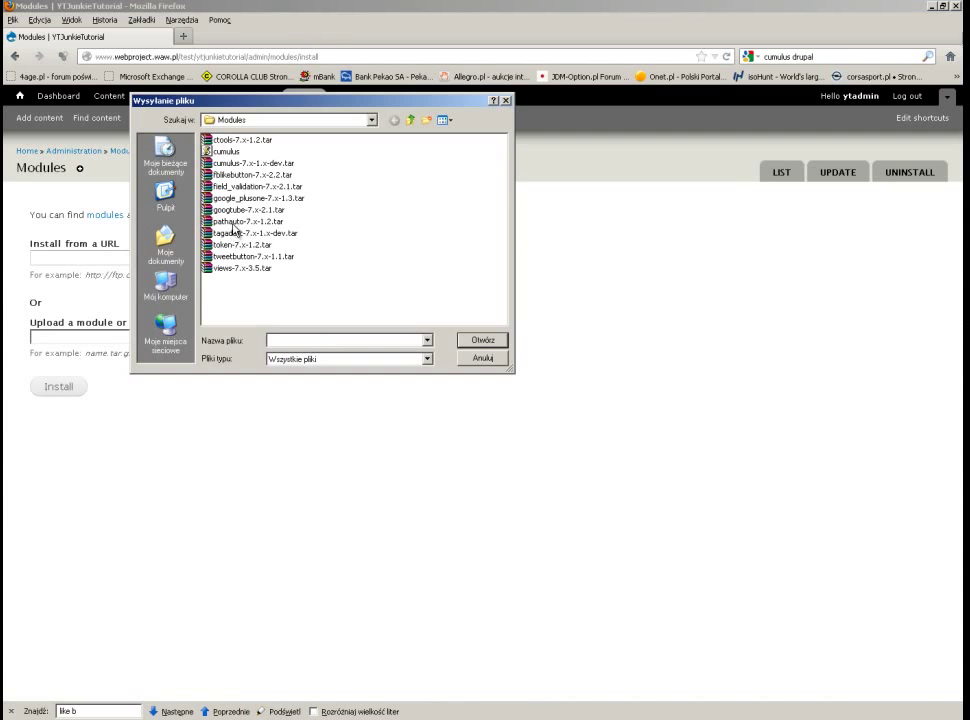
double_click(240, 175)
left_click(61, 389)
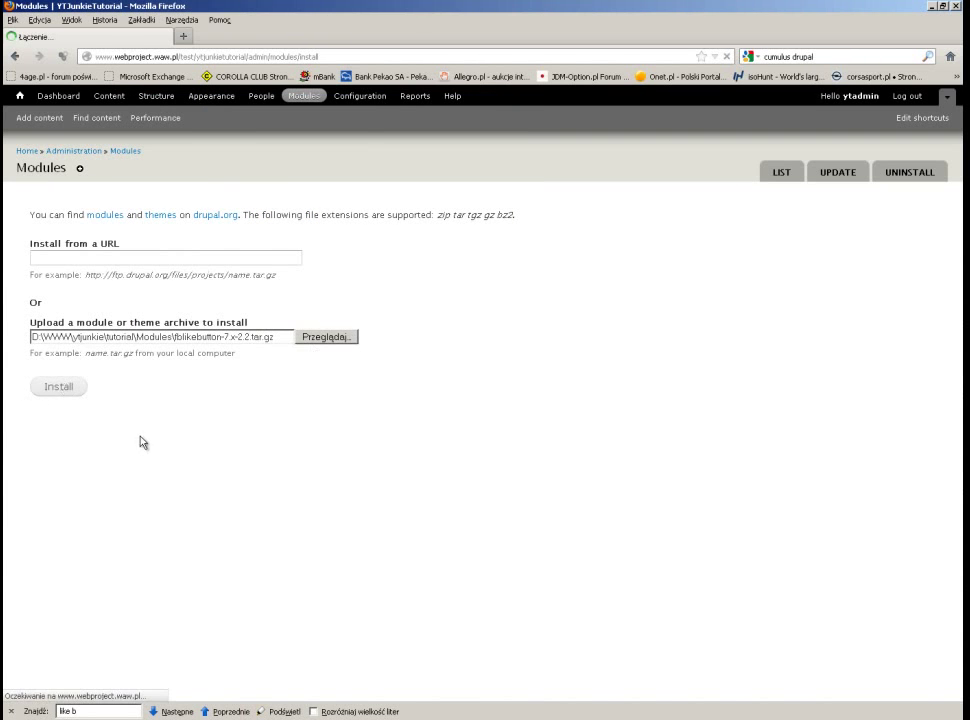
Install the google_plusone-7.x-1.3.tar.gz archive as a further new module.
left_click(418, 249)
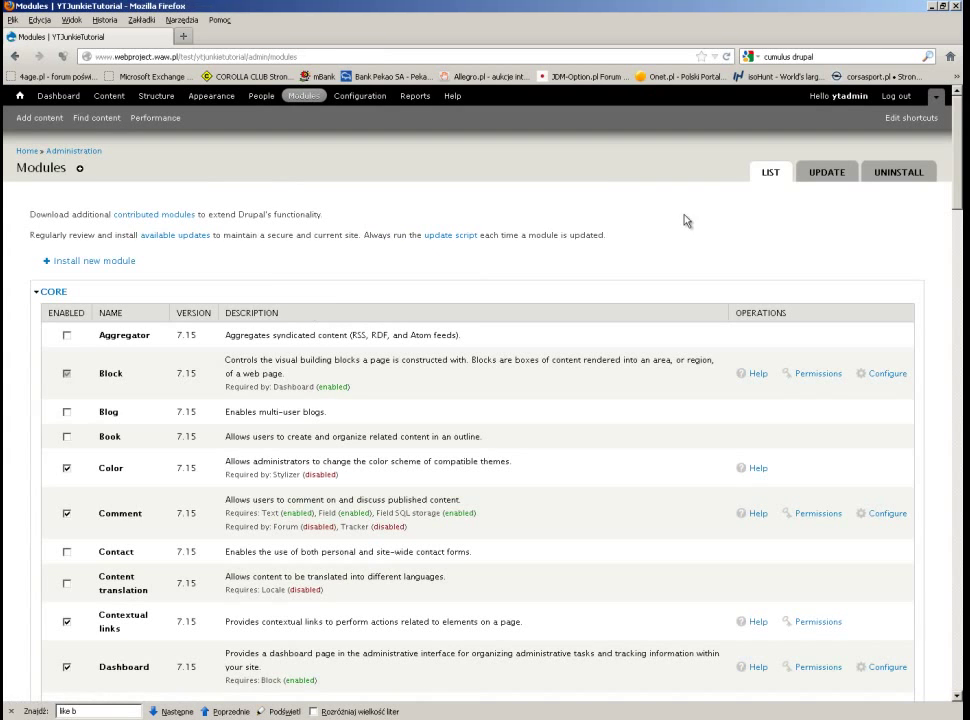
left_click(134, 263)
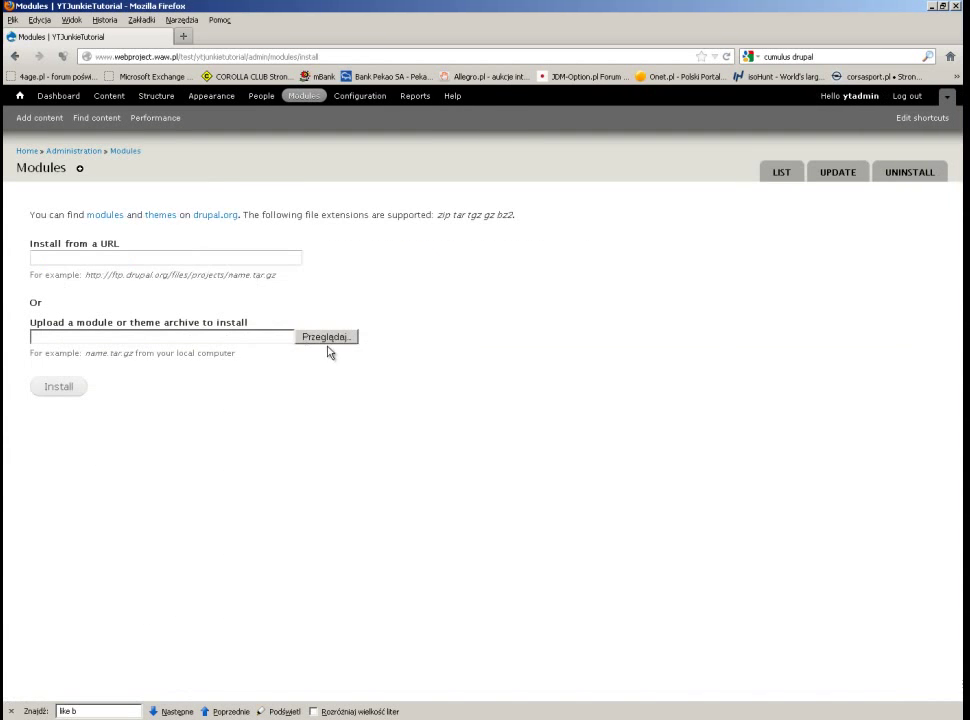
left_click(328, 338)
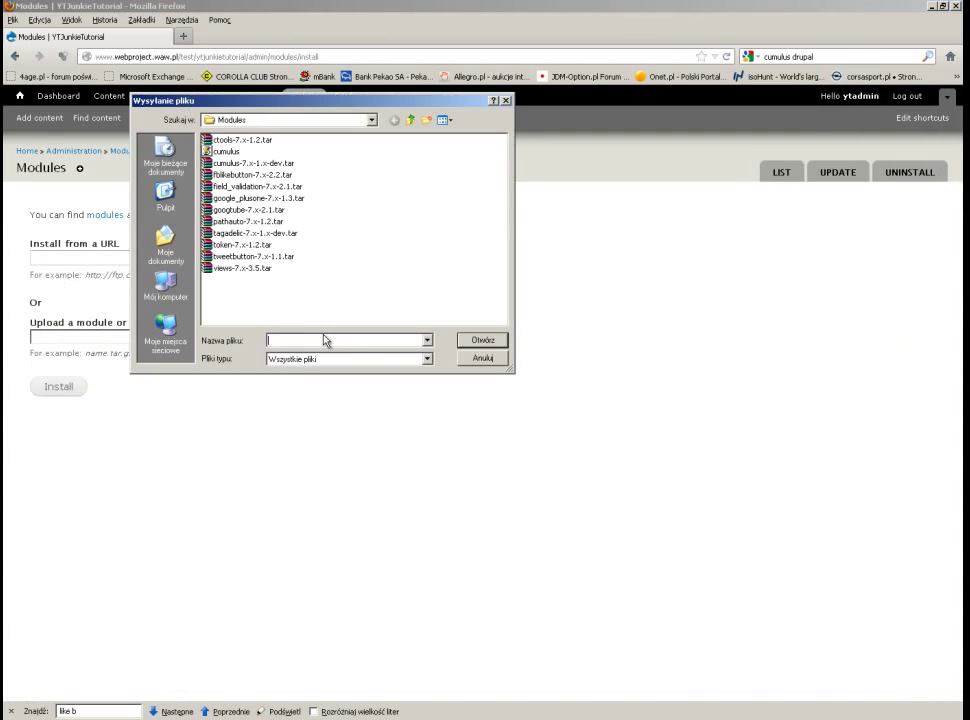
double_click(238, 206)
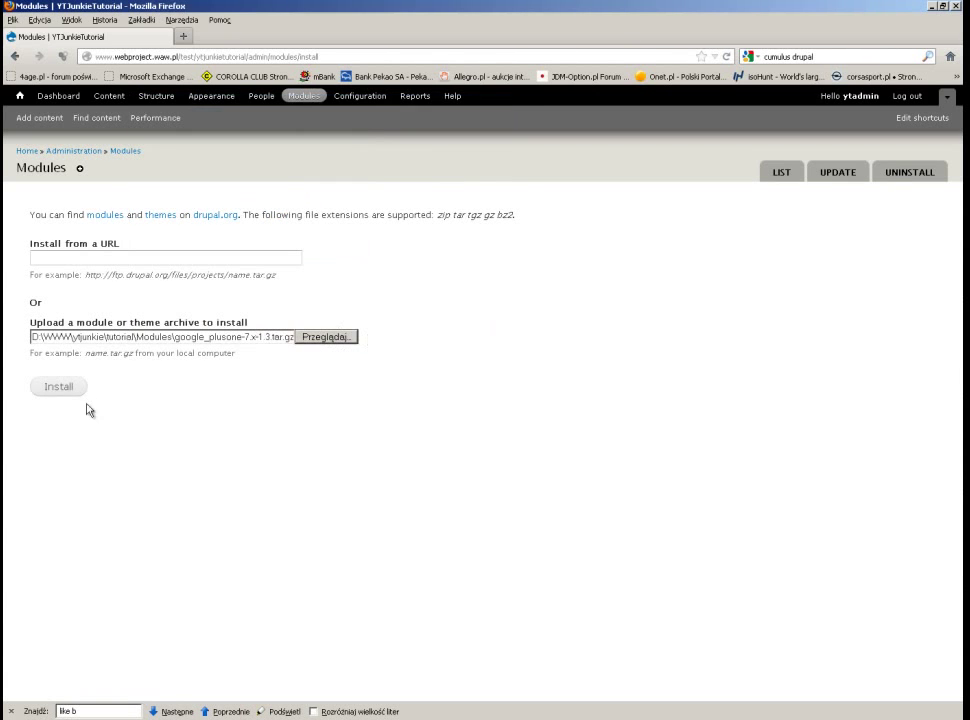
left_click(78, 390)
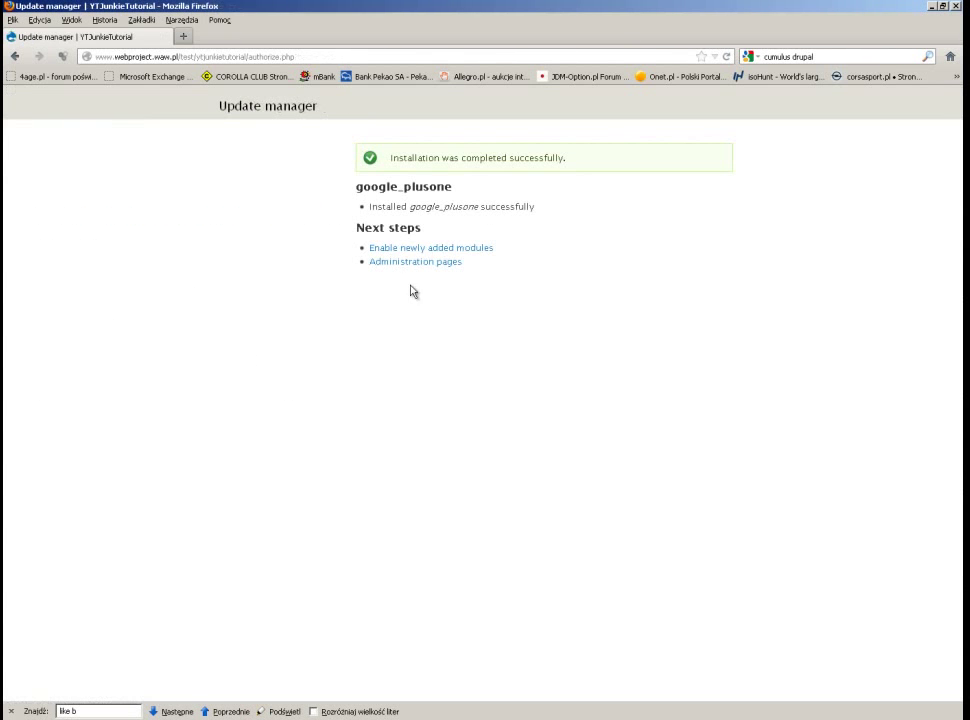
Enable the Facebook Like Button, Google Plus One +1 and Tweetbutton modules and save the configuration.
left_click(400, 252)
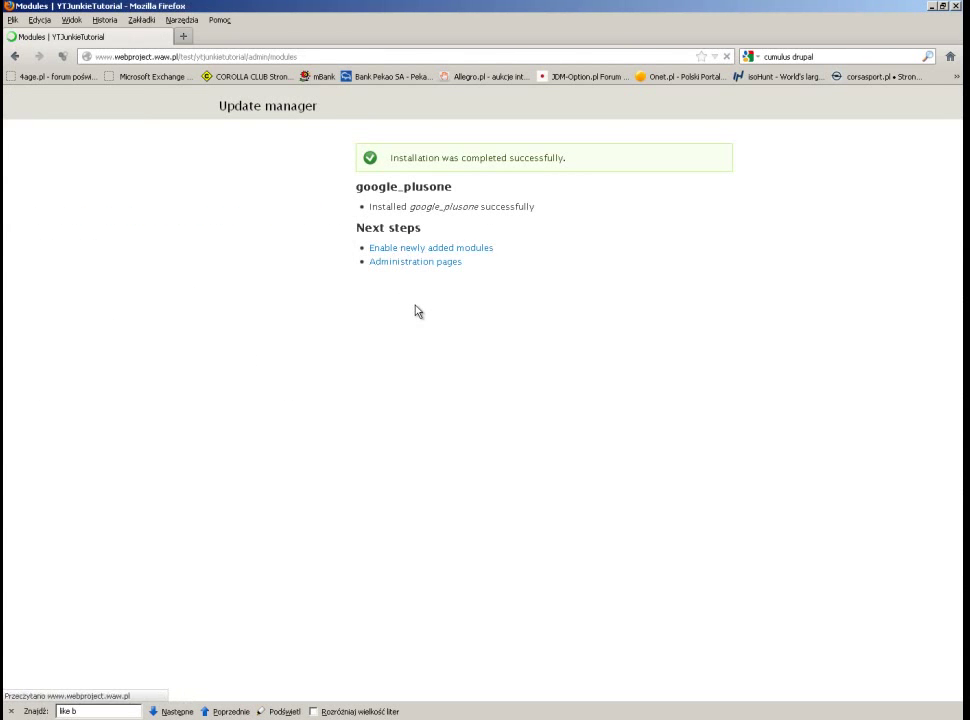
scroll(415, 311, "down", 15)
scroll(417, 311, "down", 10)
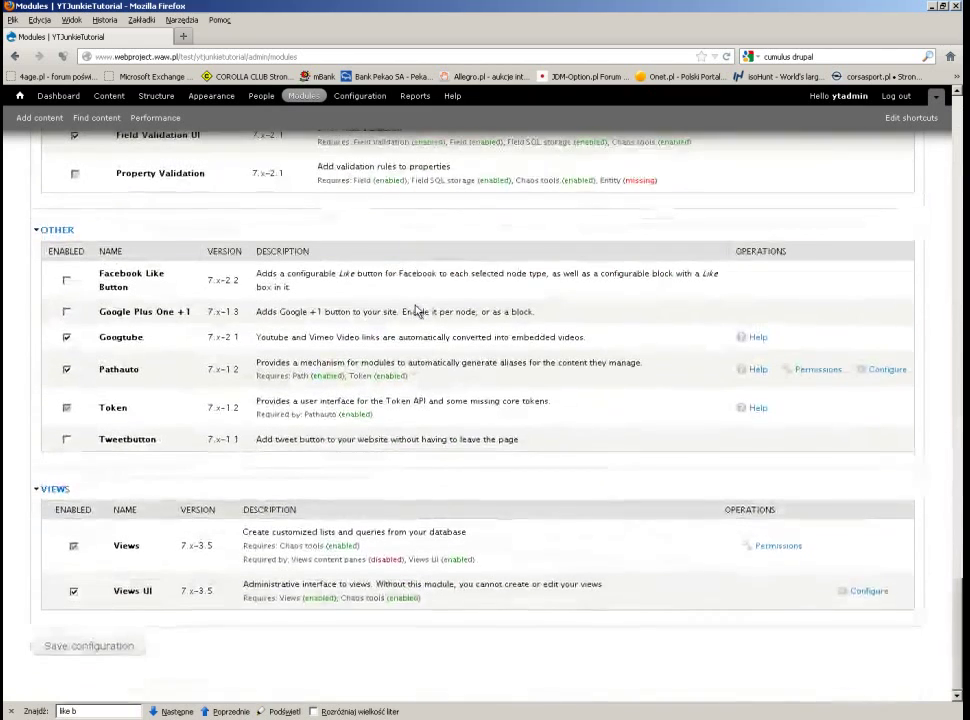
left_click(67, 280)
left_click(67, 312)
left_click(67, 440)
left_click(100, 647)
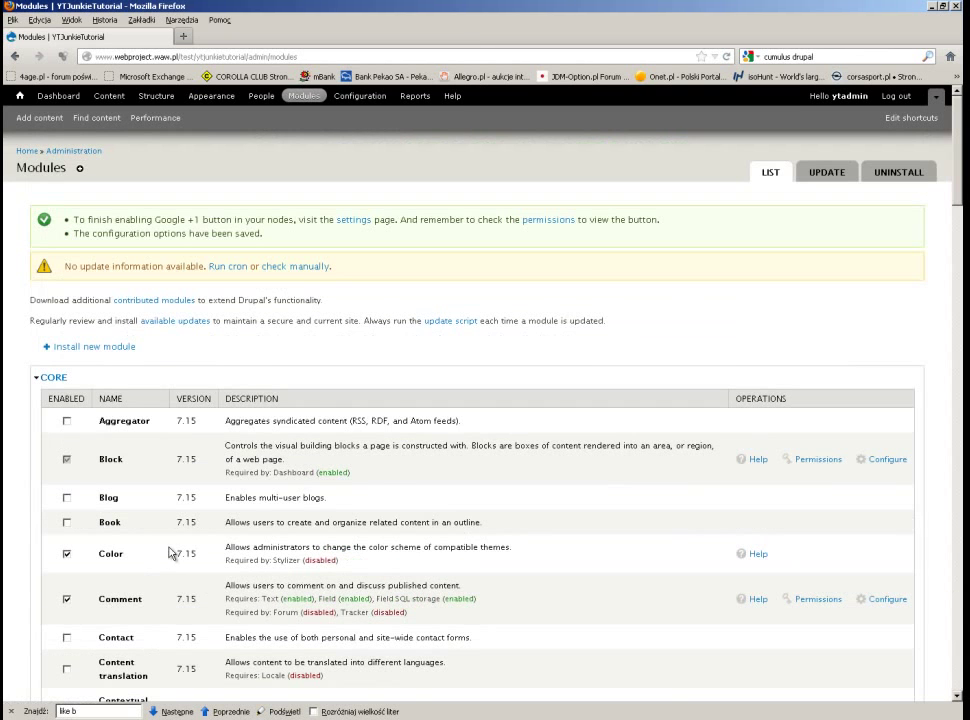
Grant anonymous users the Access FB Like button permission in the user permissions.
left_click(261, 96)
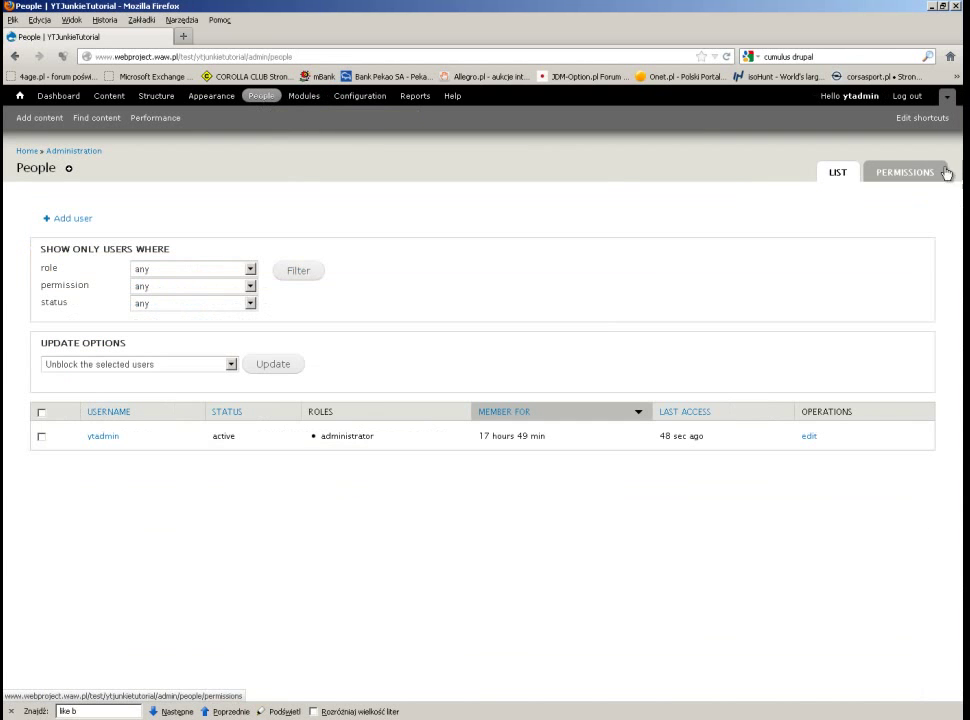
left_click(901, 176)
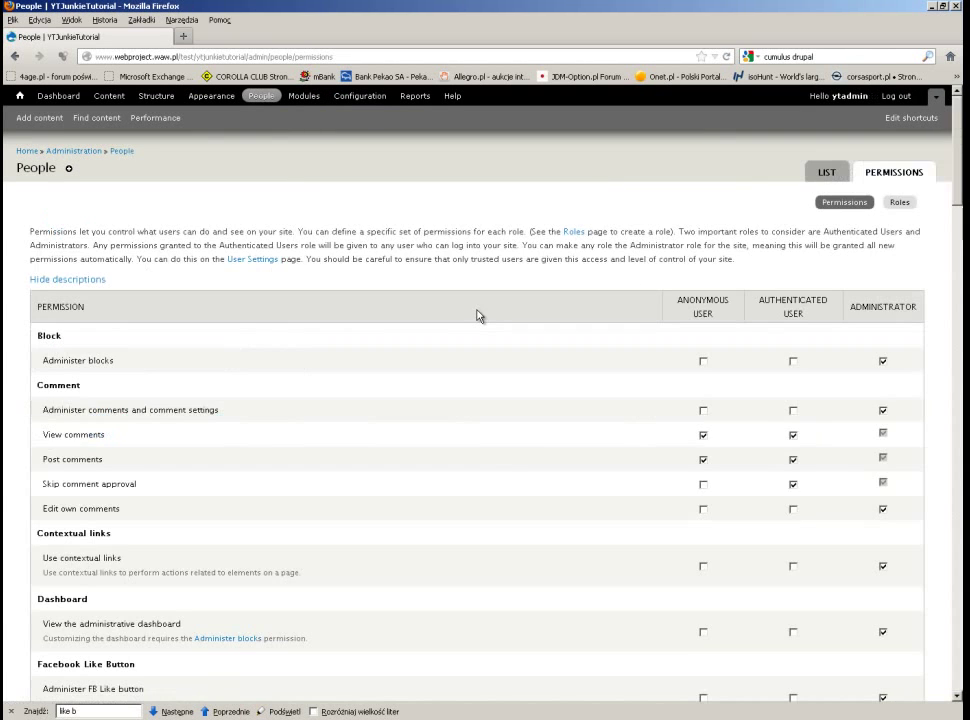
scroll(477, 316, "down", 20)
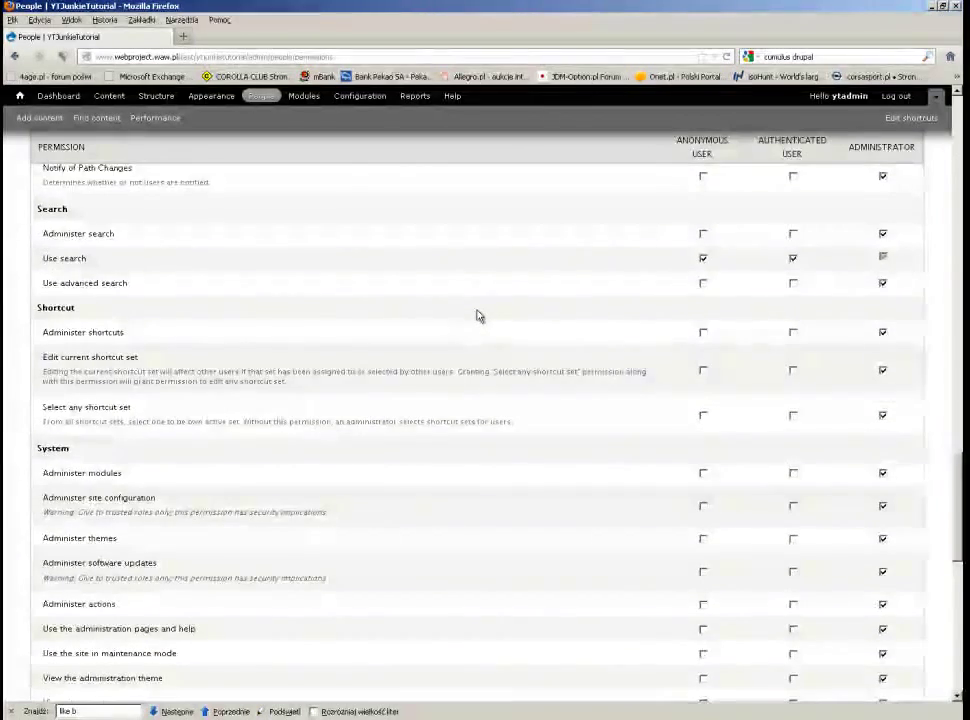
scroll(477, 316, "up", 15)
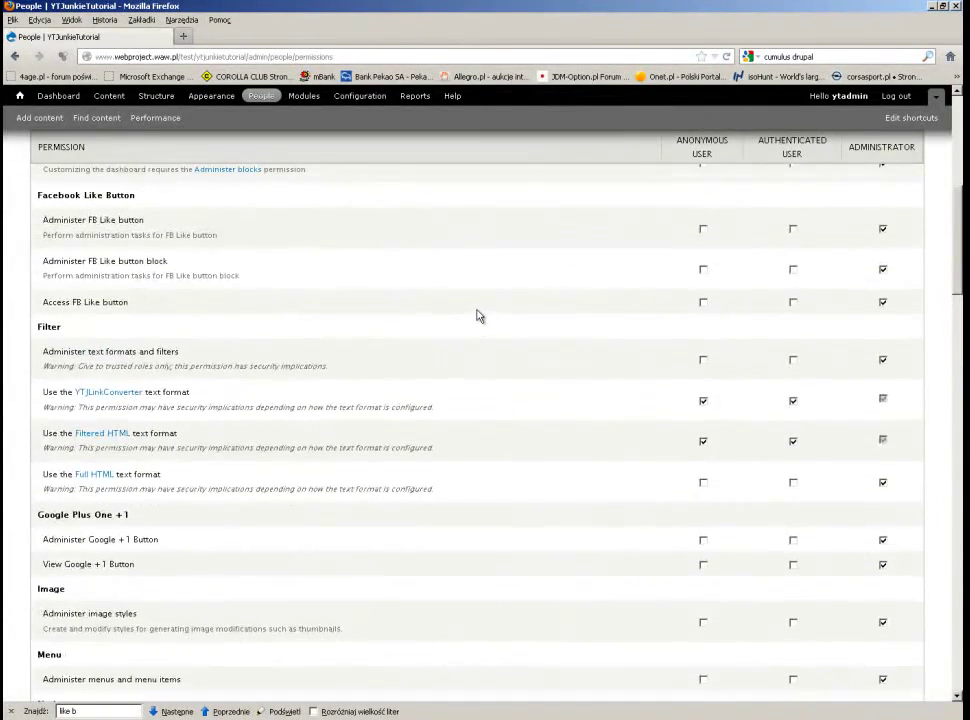
scroll(477, 316, "up", 2)
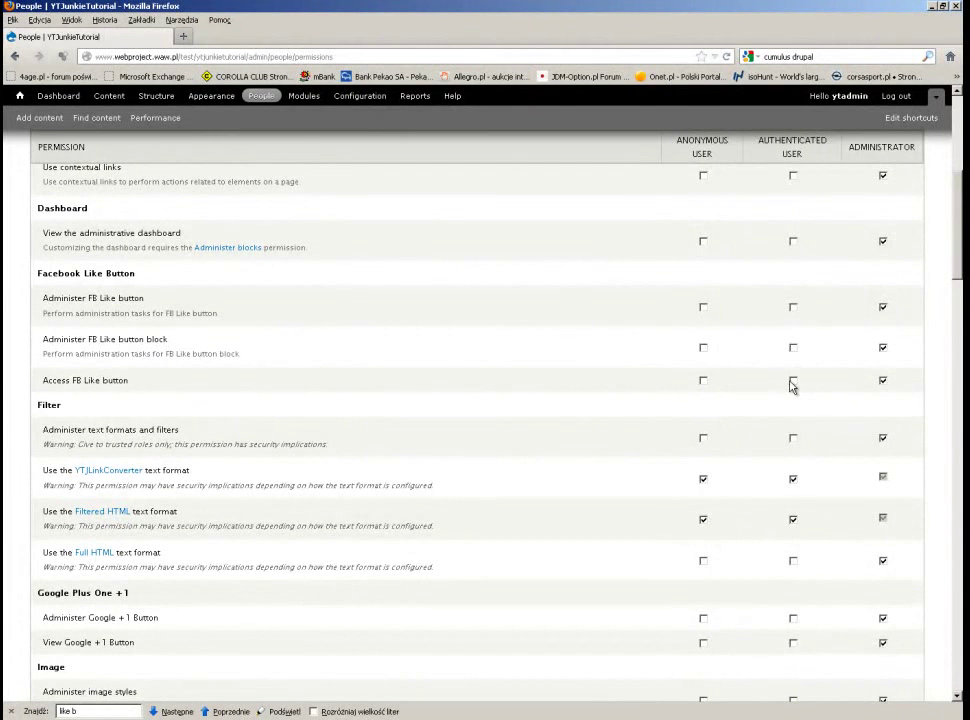
left_click(703, 381)
Grant authenticated users the View Google +1 Button permission.
scroll(268, 439, "down", 10)
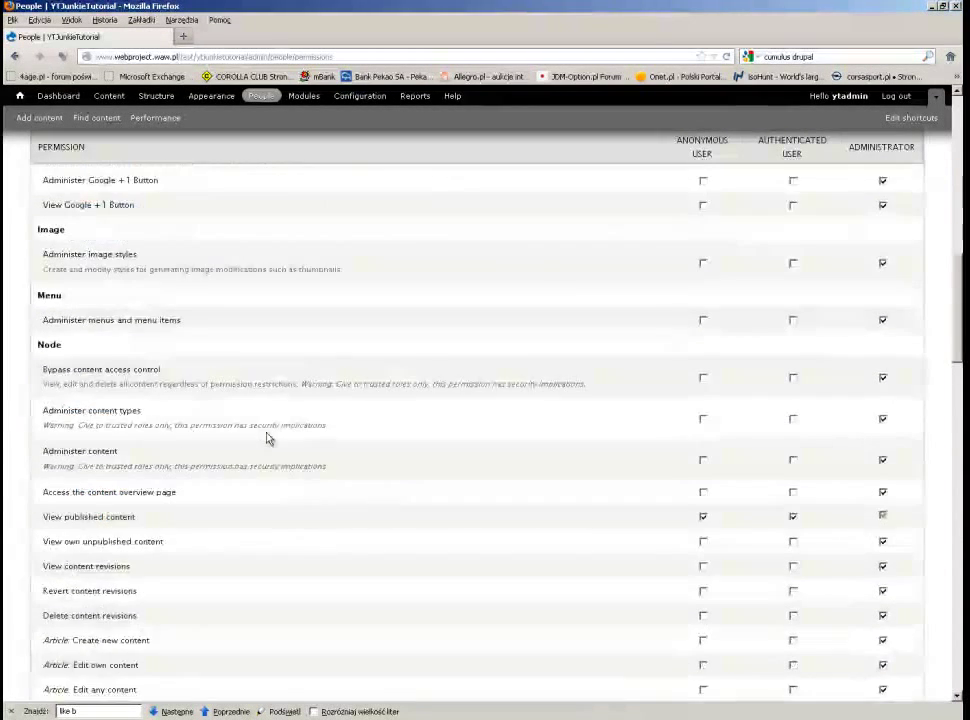
scroll(266, 432, "up", 4)
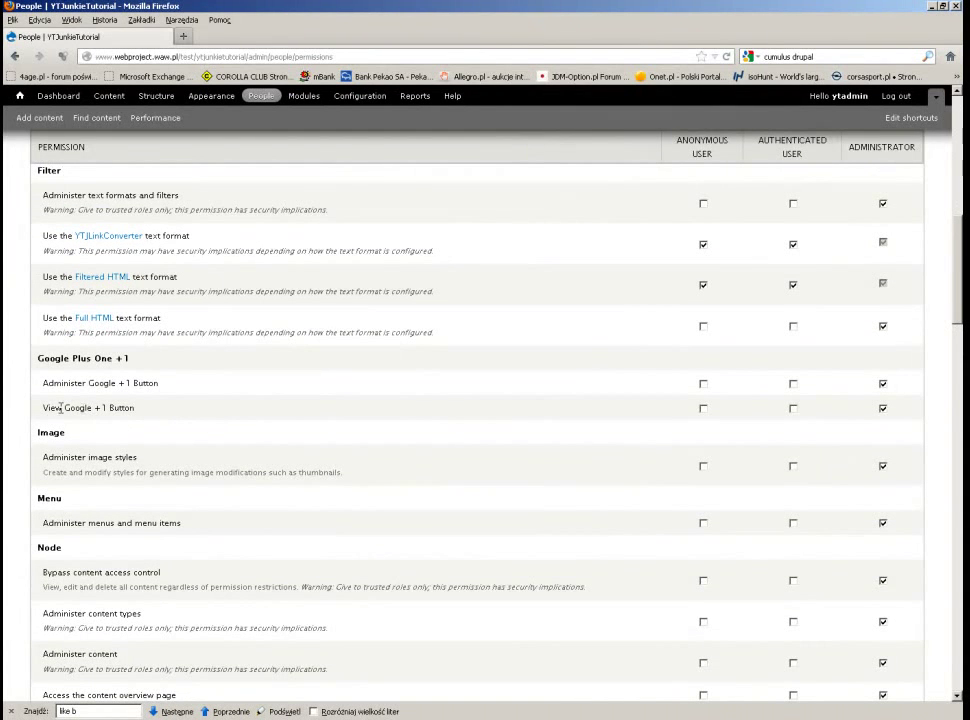
left_click(793, 408)
Grant the Access Tweet Button permission to authenticated and anonymous users, and save the permissions.
scroll(489, 489, "down", 15)
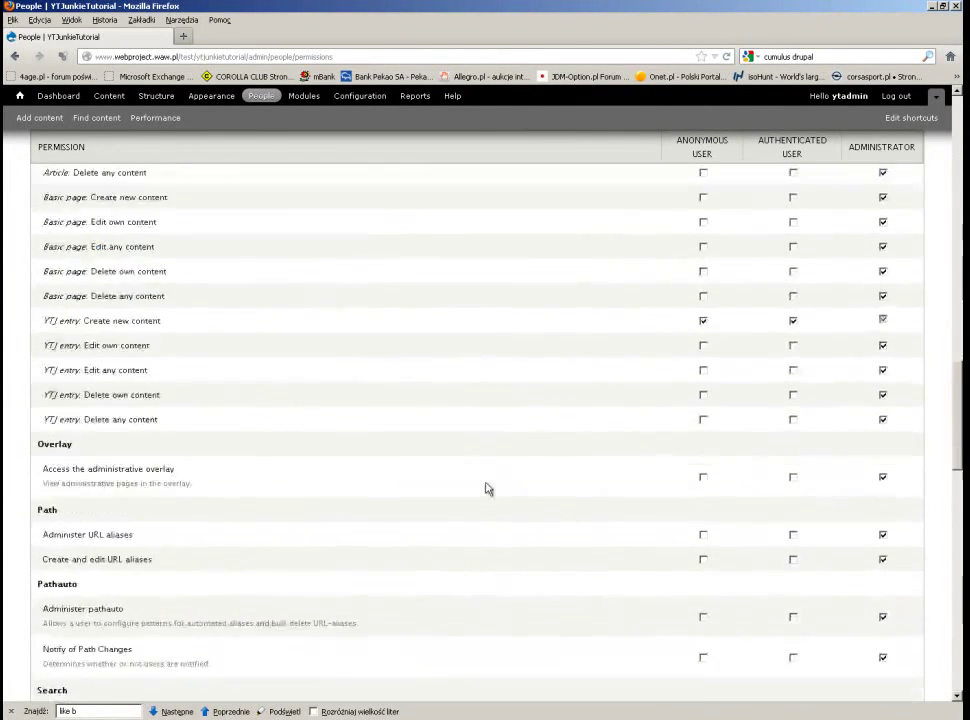
scroll(489, 489, "up", 5)
scroll(489, 489, "down", 10)
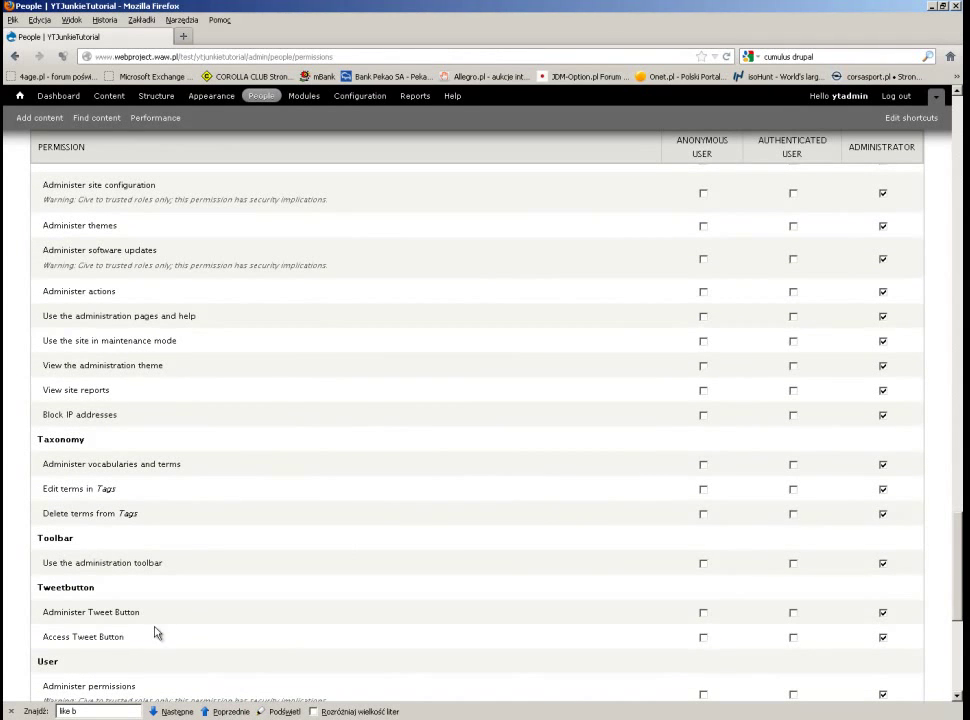
left_click(793, 637)
left_click(703, 637)
scroll(396, 543, "down", 6)
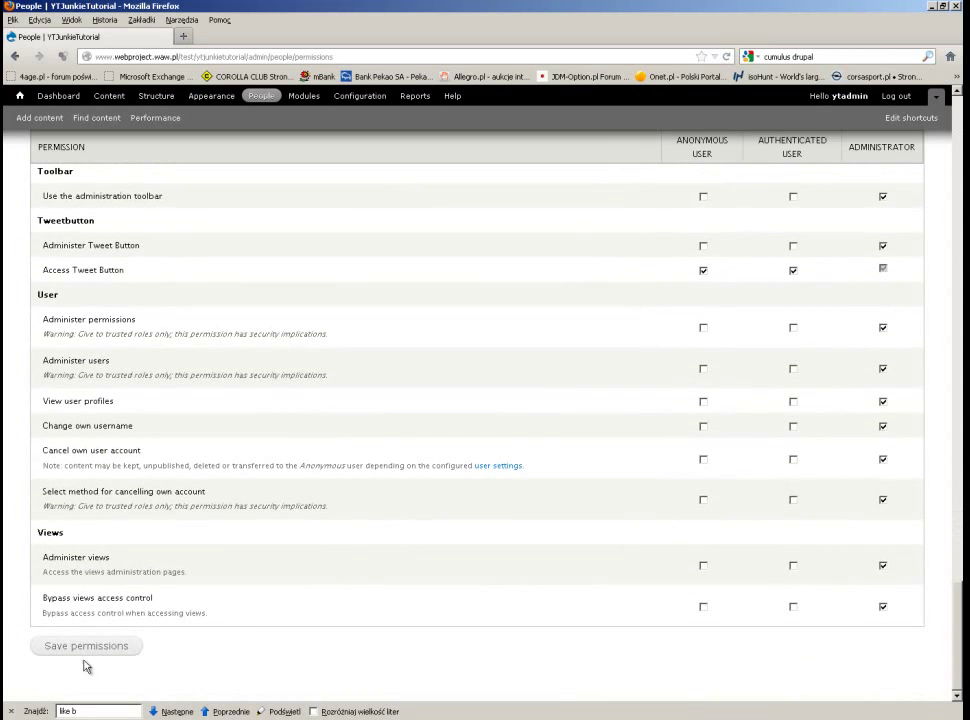
left_click(88, 646)
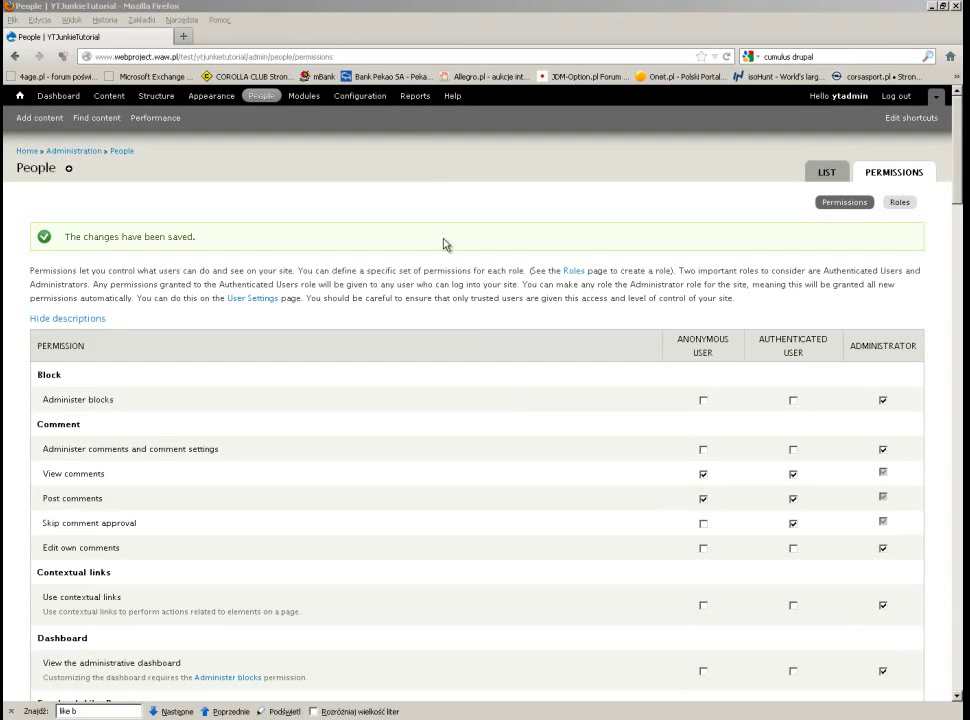
In the Dynamic Like button settings, display the button on YTJ entry content and no longer on Article.
left_click(364, 98)
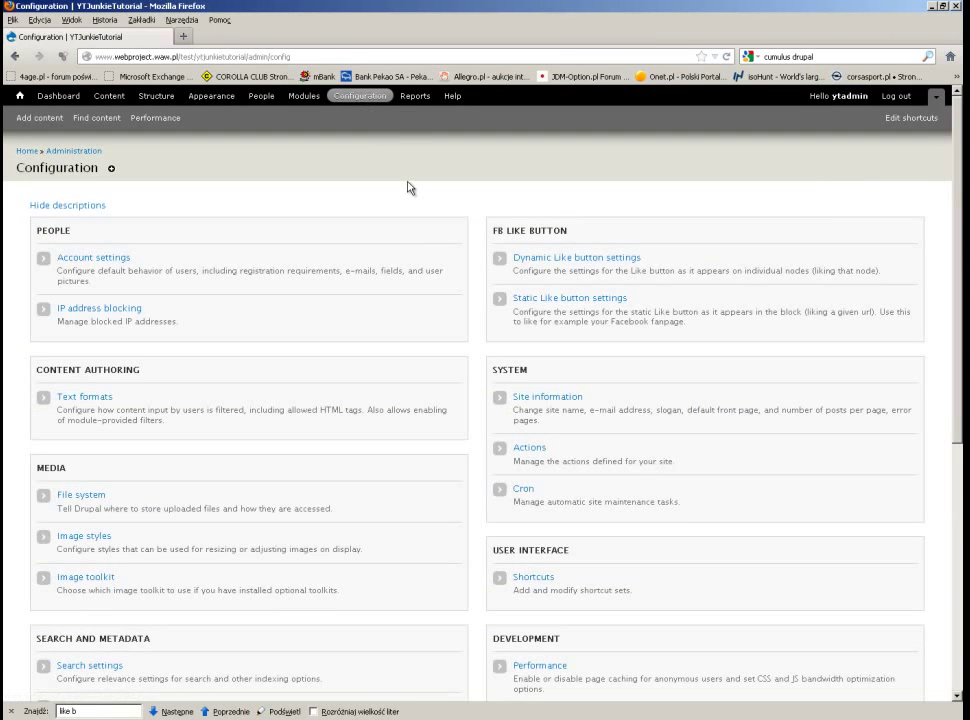
left_click(548, 259)
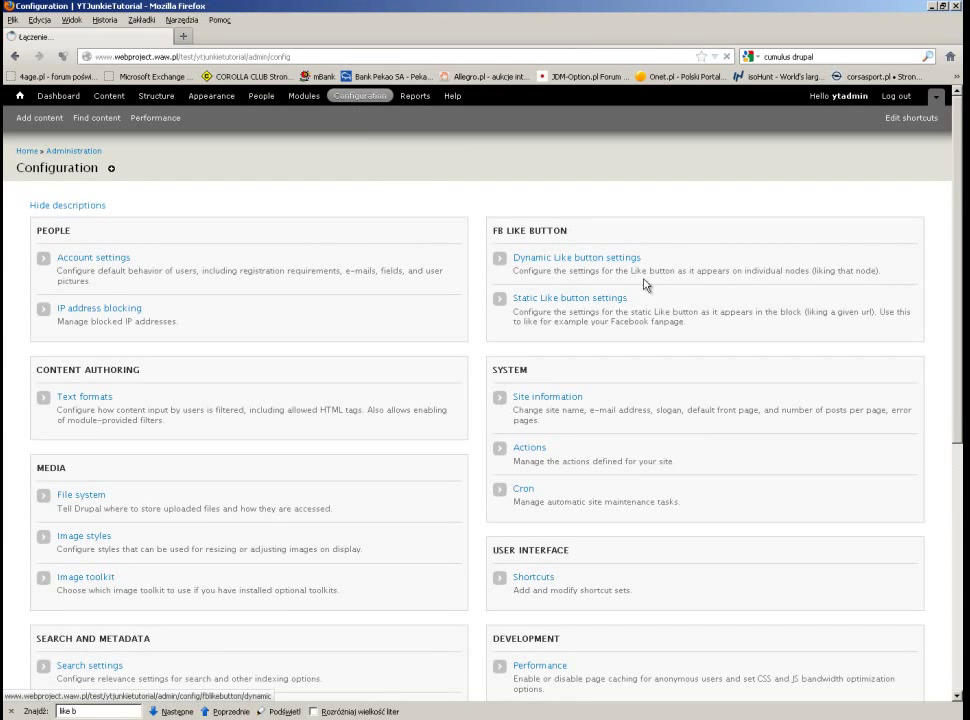
left_click(45, 339)
left_click(45, 298)
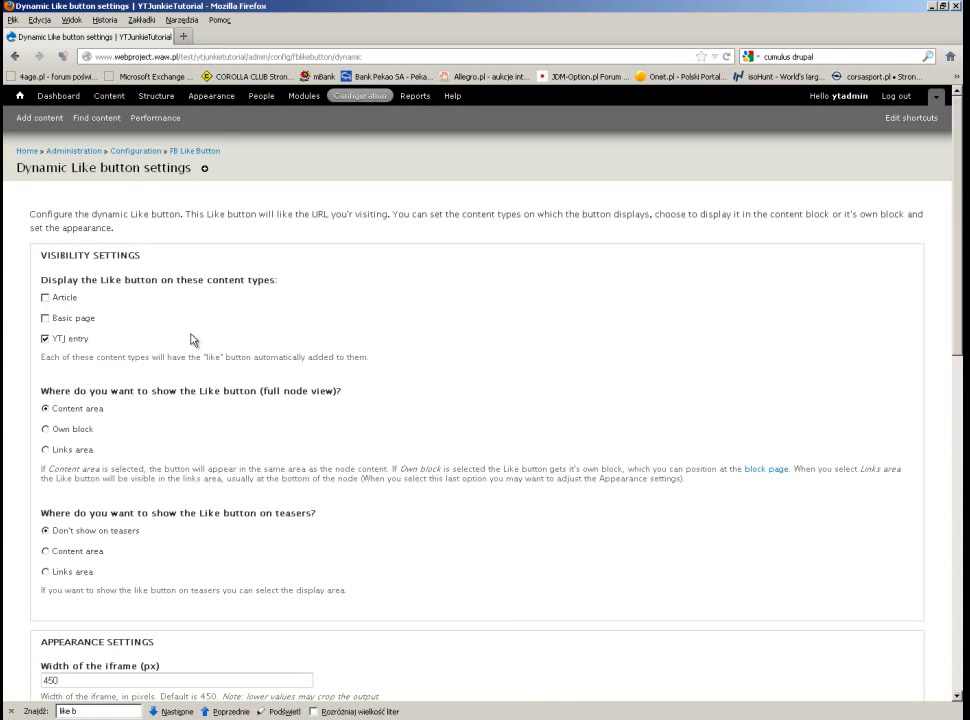
Set the Like button's iframe width to 200 px and its height to 50 px.
scroll(193, 340, "down", 3)
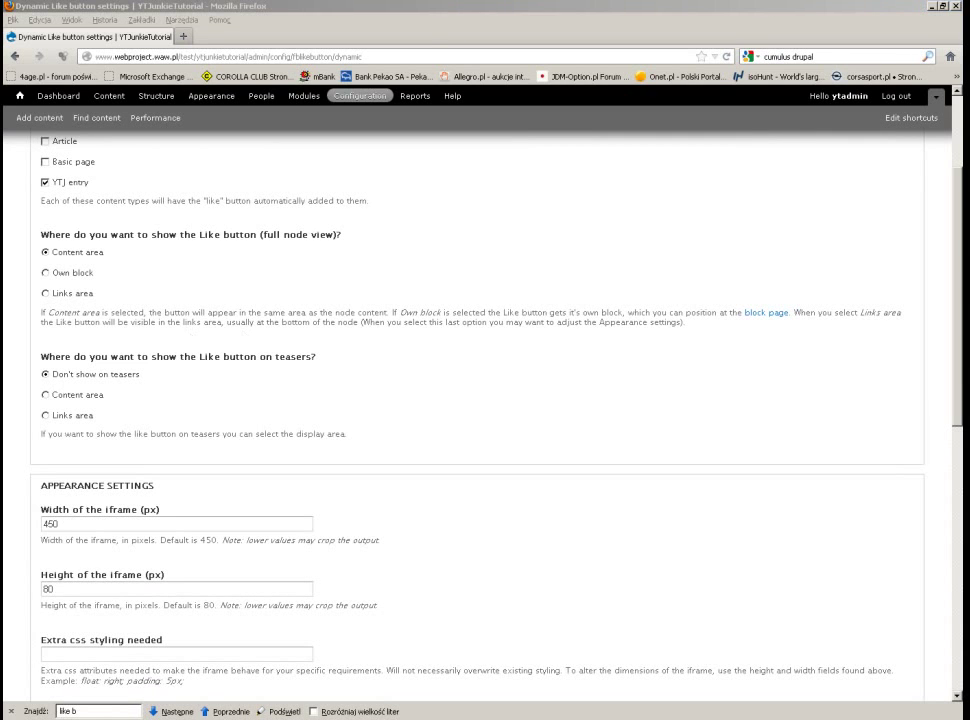
double_click(78, 526)
type("200")
key("Tab")
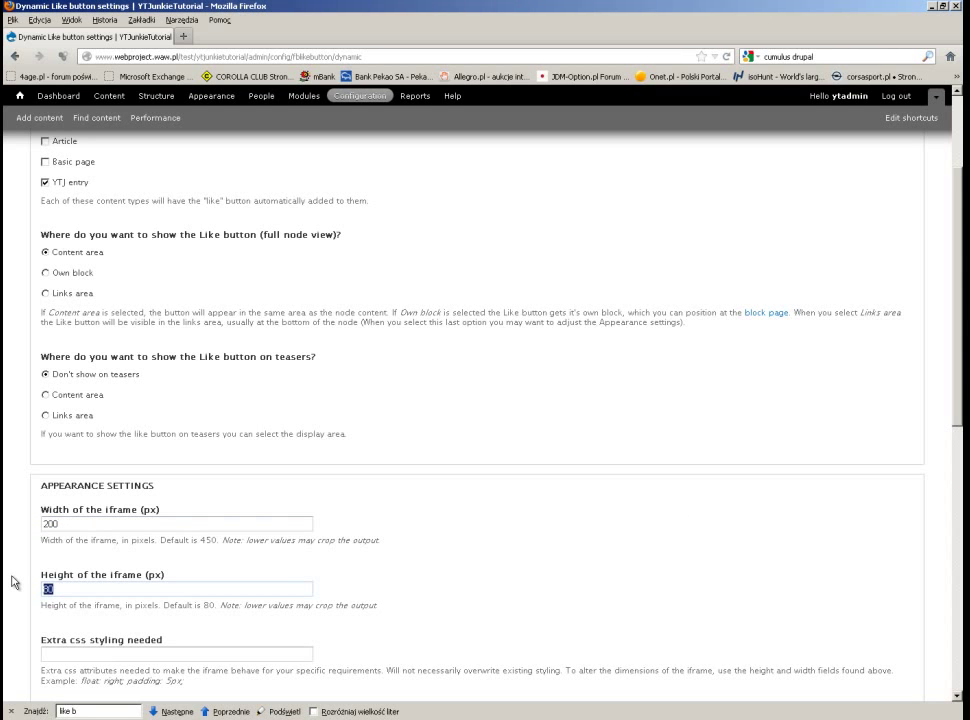
type("50")
left_click(299, 523)
scroll(290, 530, "down", 4)
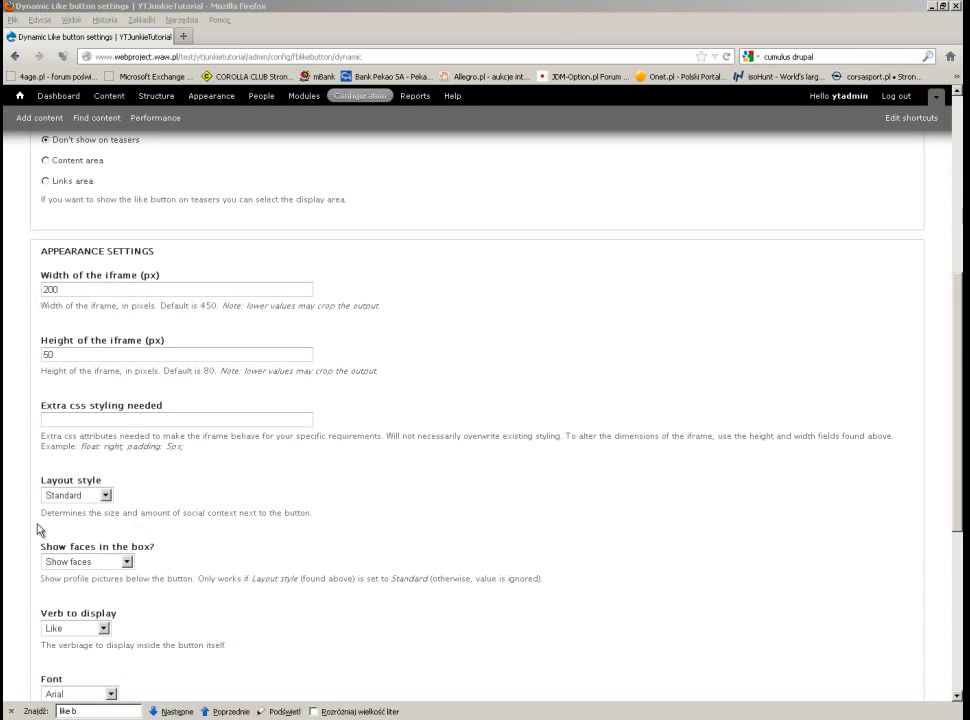
Set the dynamic Like button to not show faces and save its configuration.
left_click(92, 561)
left_click(95, 585)
scroll(320, 502, "down", 6)
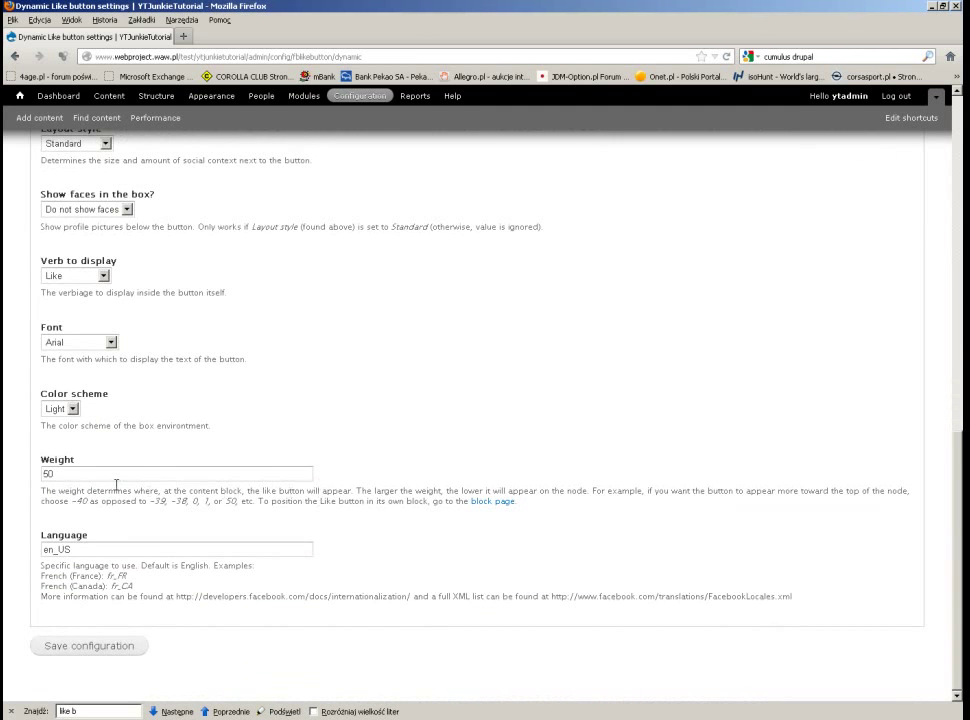
left_click(88, 645)
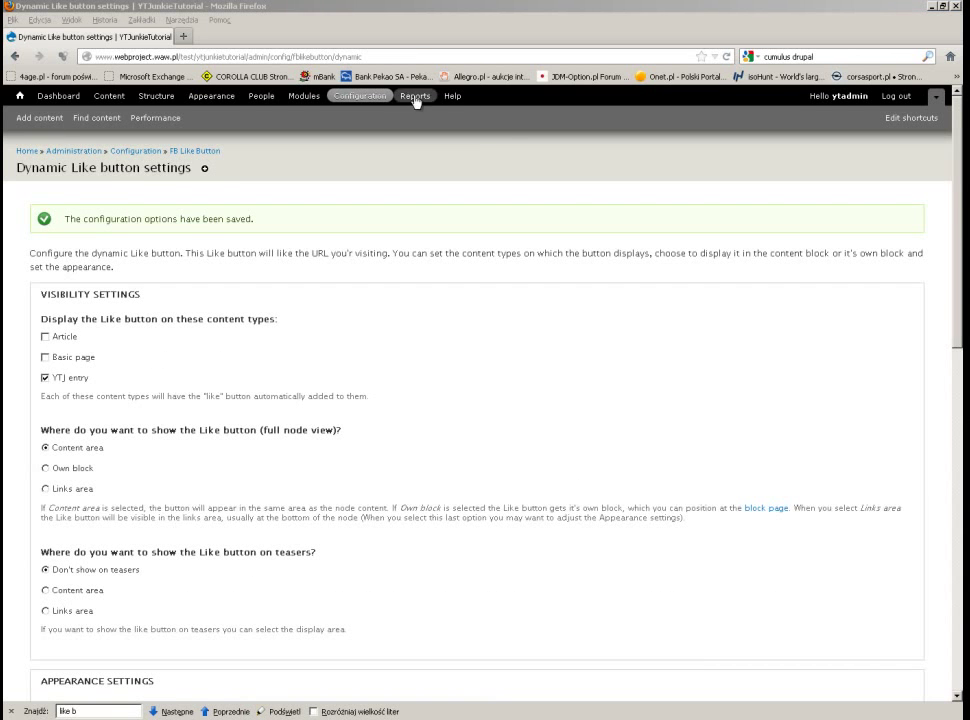
In the Static Like button settings, set the box to not show faces and save the configuration.
left_click(375, 97)
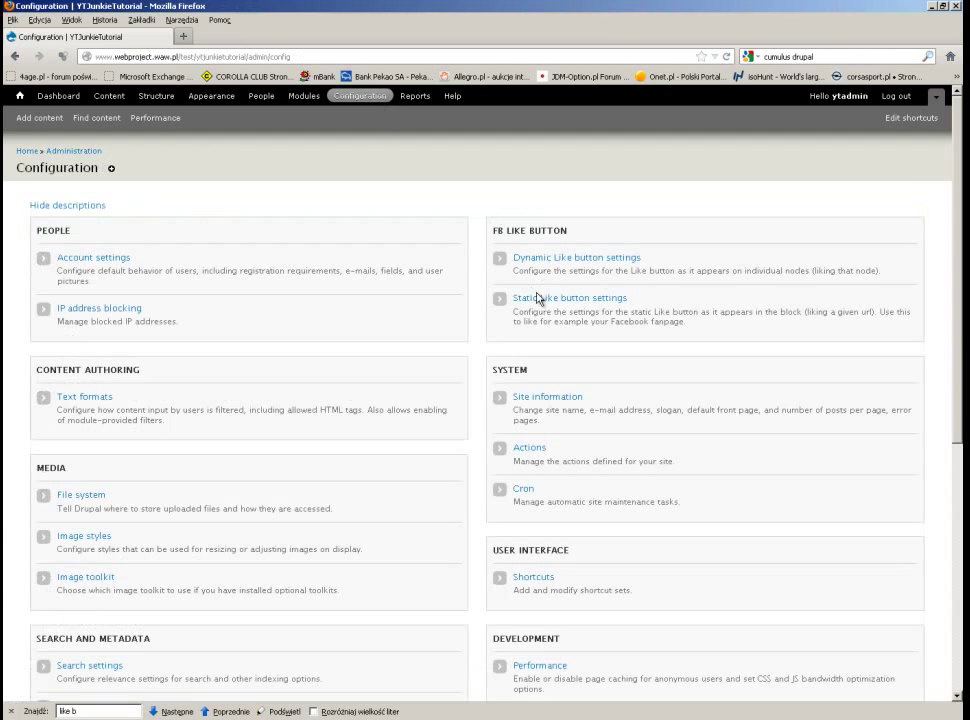
left_click(550, 303)
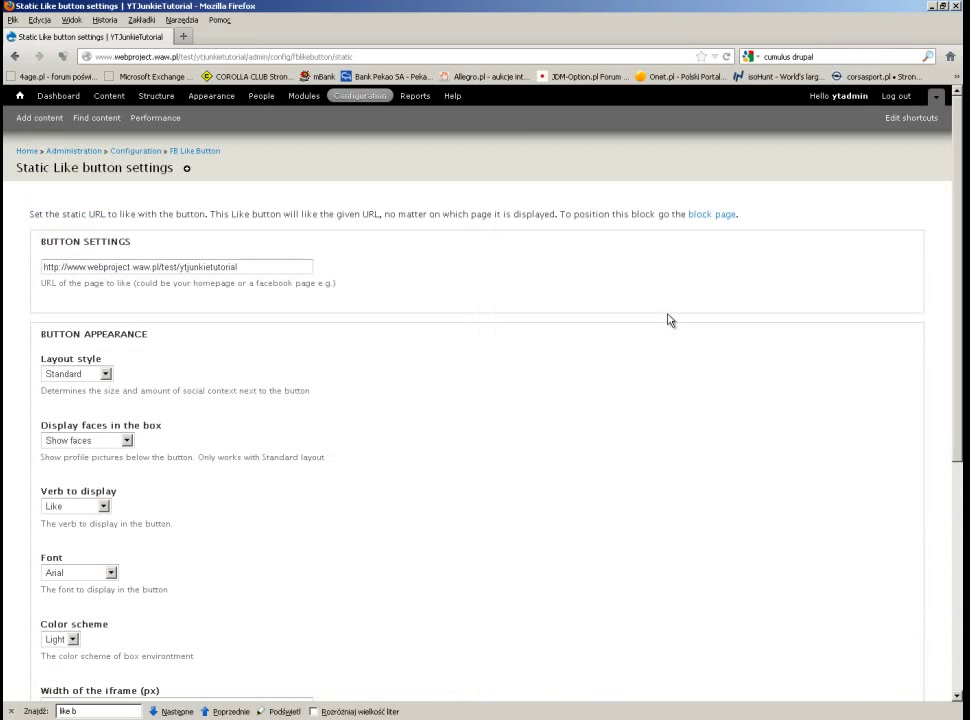
left_click(85, 440)
left_click(70, 468)
double_click(77, 266)
left_click_drag(243, 268, 17, 268)
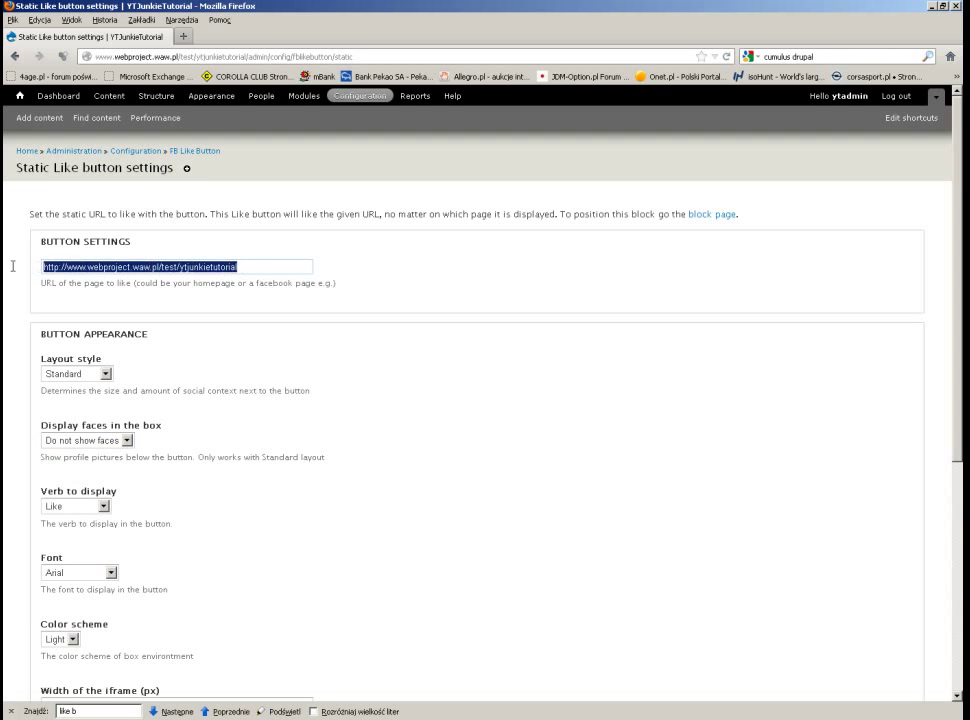
left_click(315, 418)
scroll(313, 418, "down", 2)
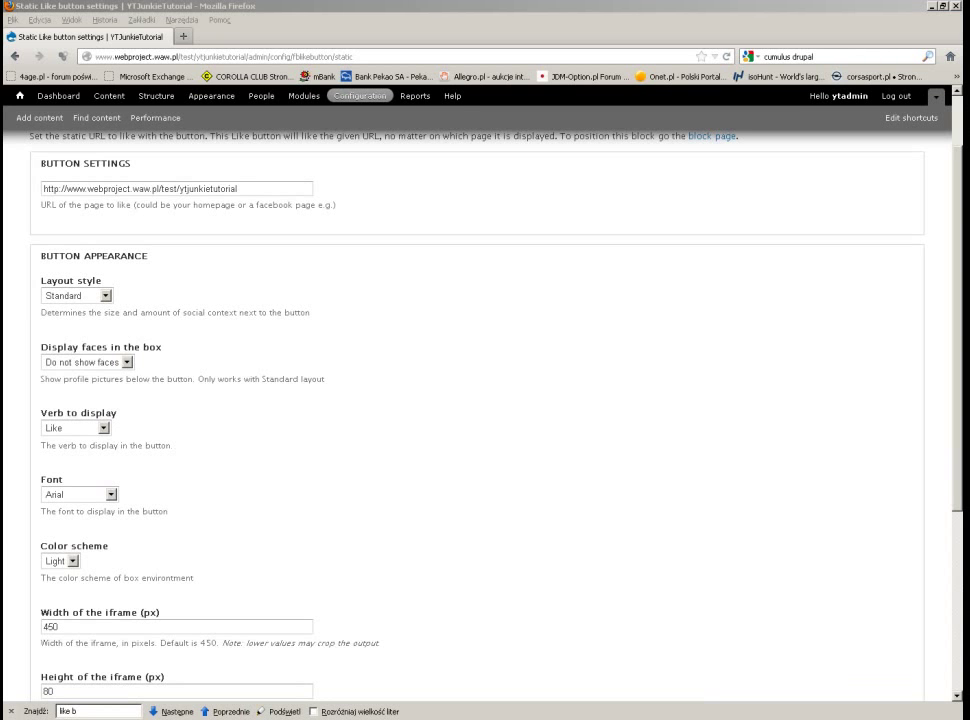
left_click(403, 463)
scroll(403, 463, "down", 5)
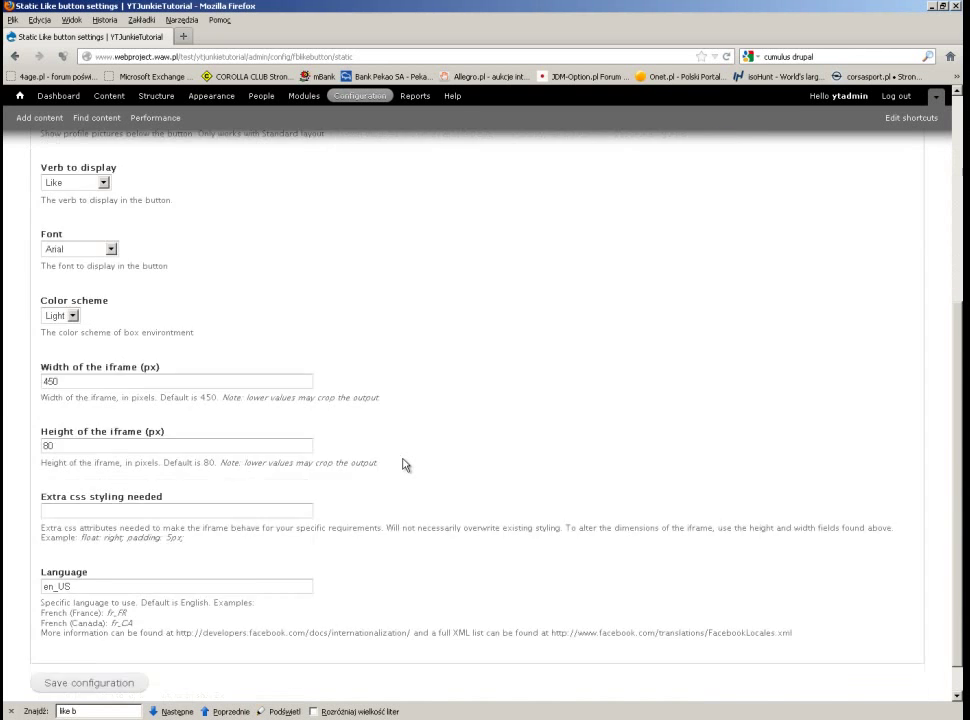
left_click(45, 646)
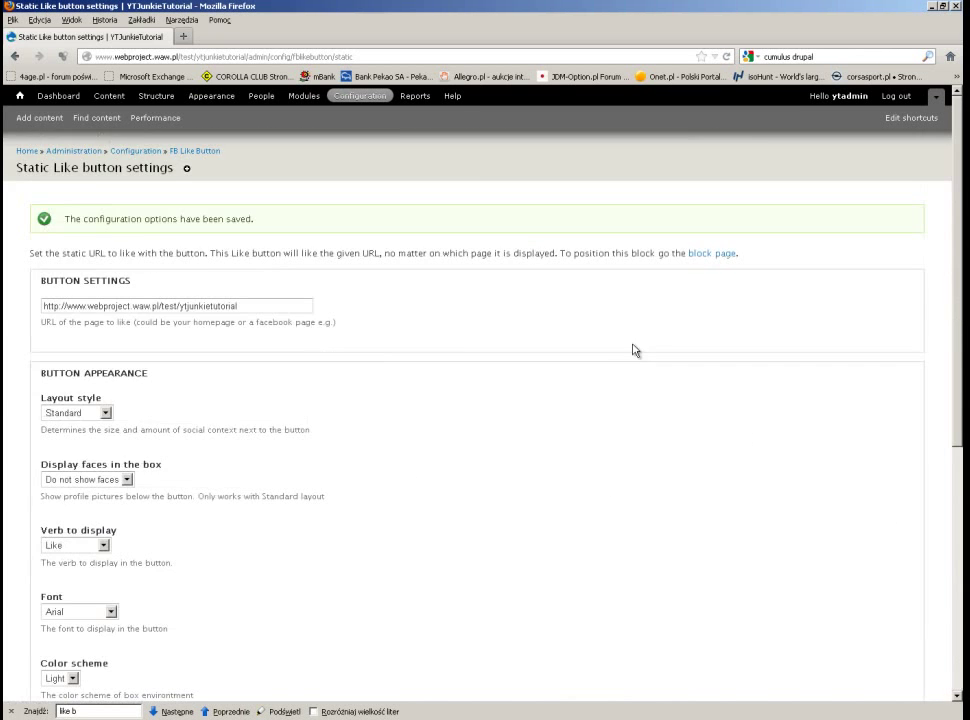
In the Tweet Button Settings, change the button style to Horizontal Count and save the configuration.
left_click(377, 97)
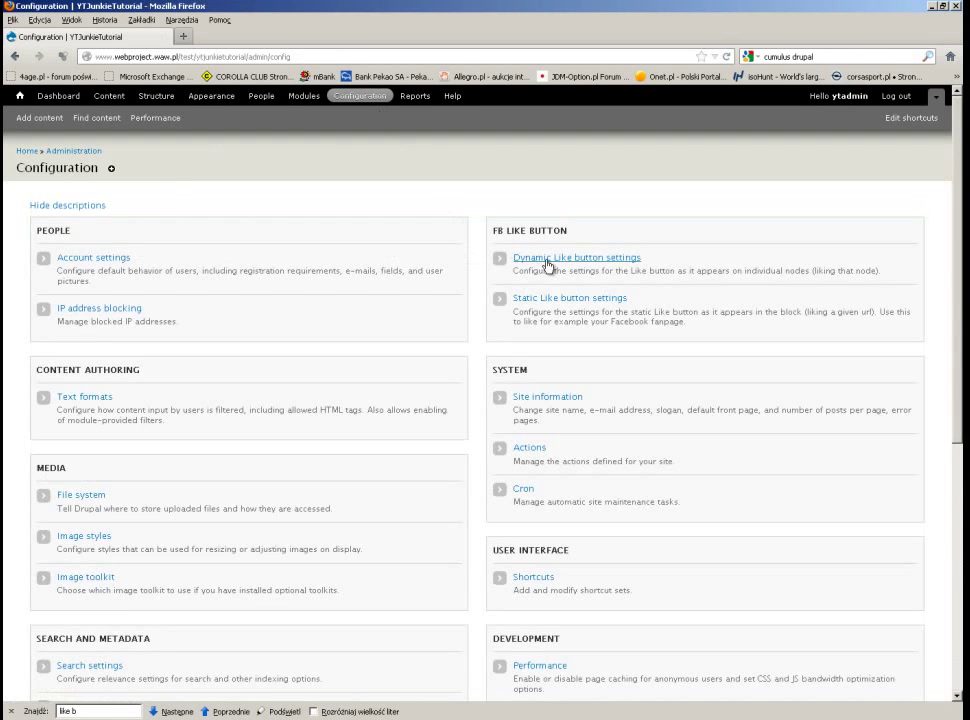
scroll(551, 265, "down", 5)
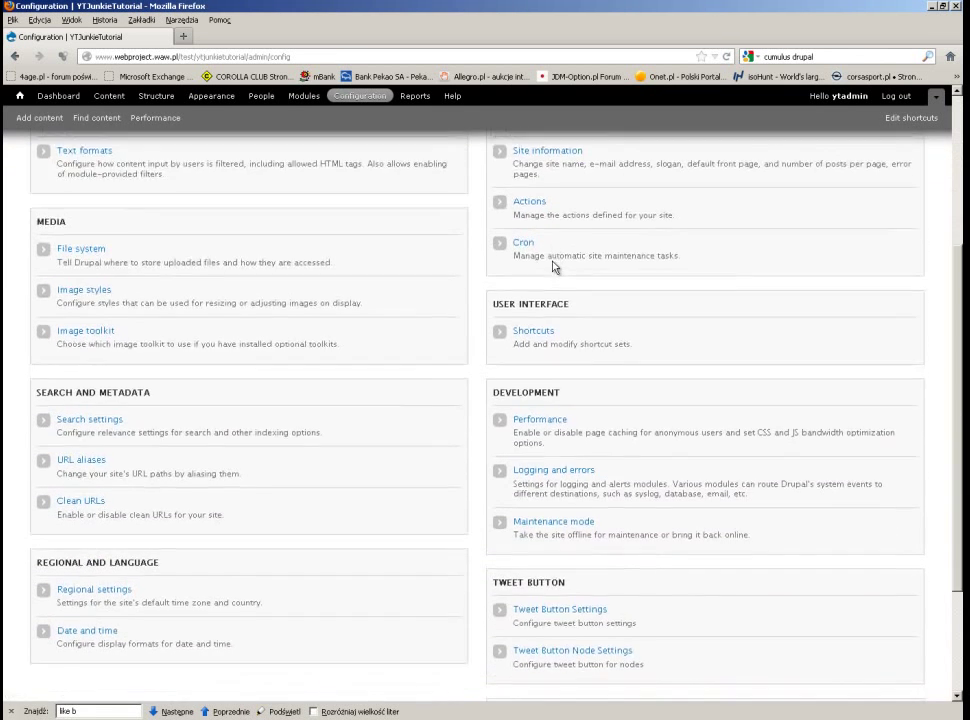
left_click(567, 551)
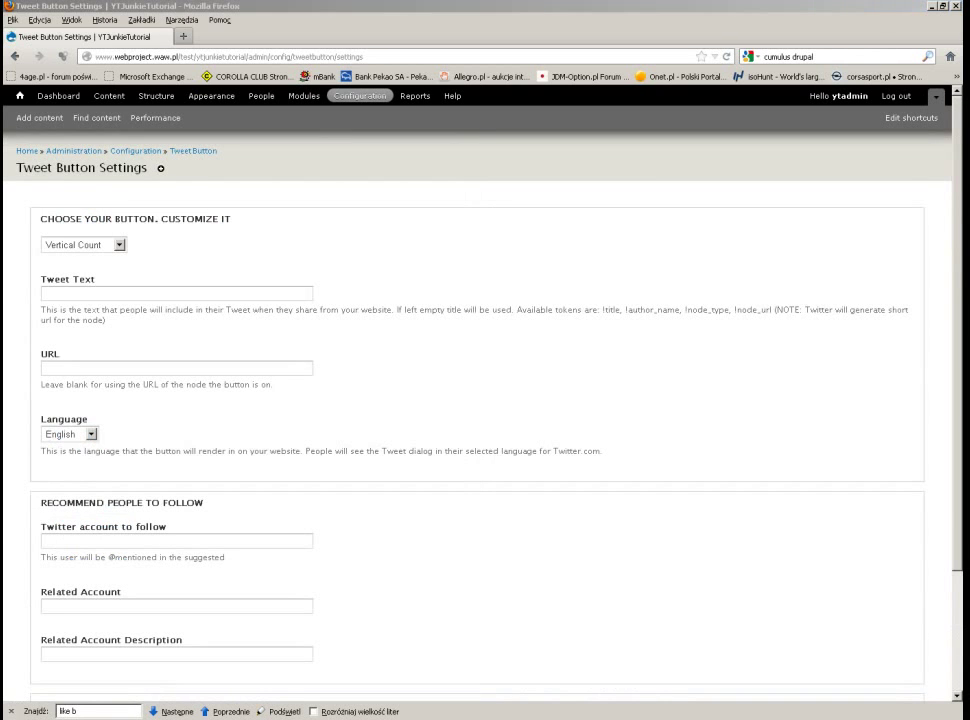
left_click(104, 246)
left_click(90, 268)
scroll(200, 264, "down", 5)
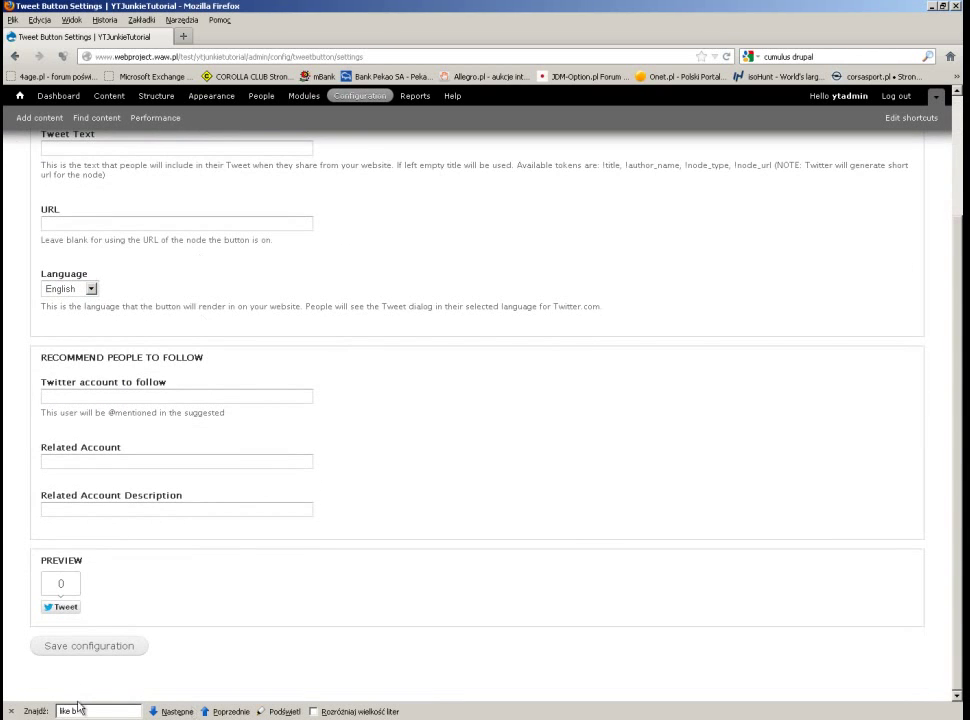
left_click(79, 650)
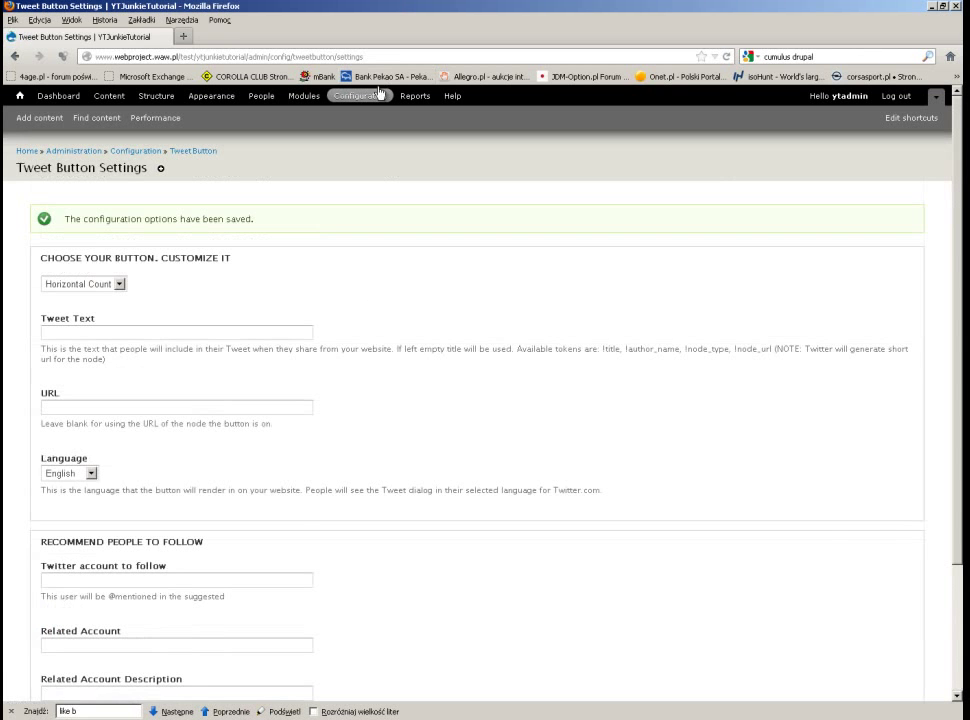
In the Tweet Button Node Settings, enable the YTJ entry node type instead of Article and add the Teasers location.
left_click(370, 96)
scroll(613, 408, "down", 6)
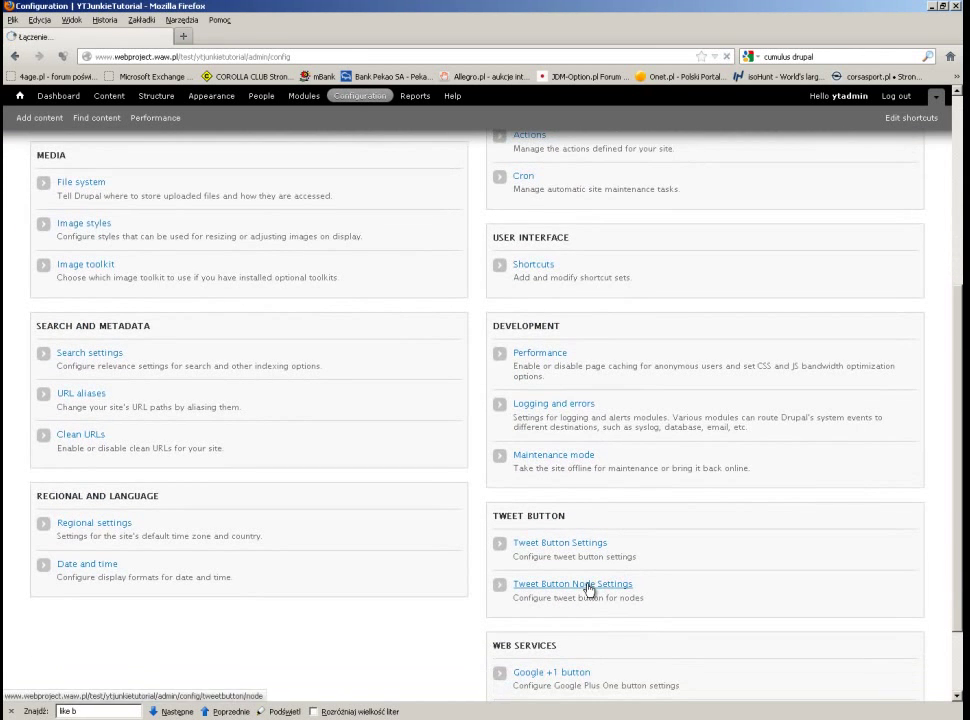
left_click(590, 584)
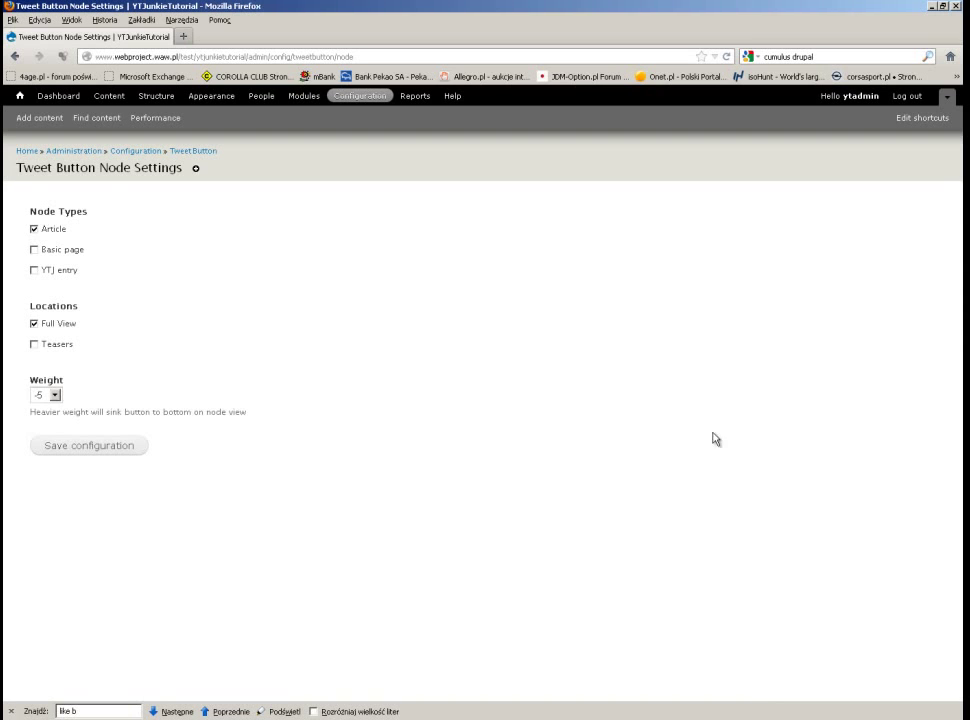
left_click(65, 279)
left_click(49, 233)
left_click(58, 346)
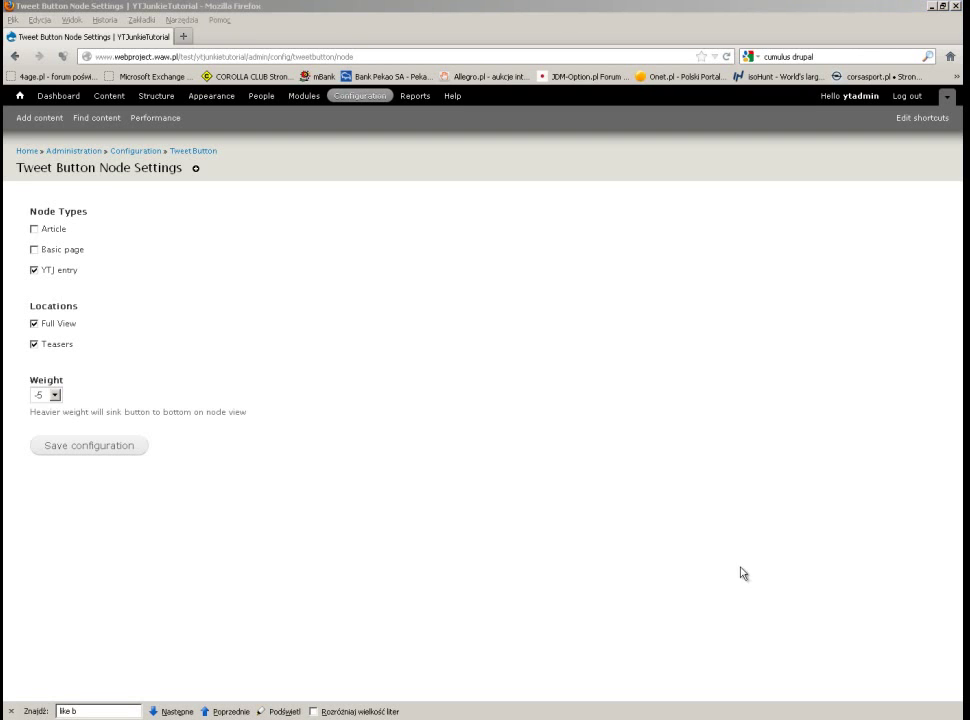
Set the Tweet button's node weight to 10 and save the configuration.
left_click(54, 395)
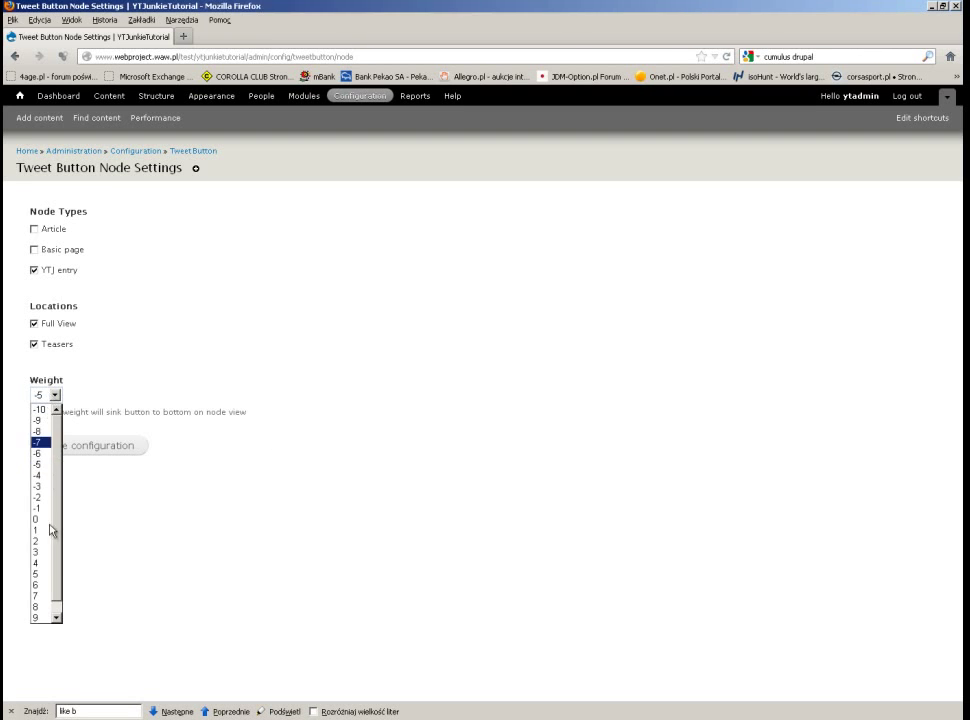
left_click(40, 618)
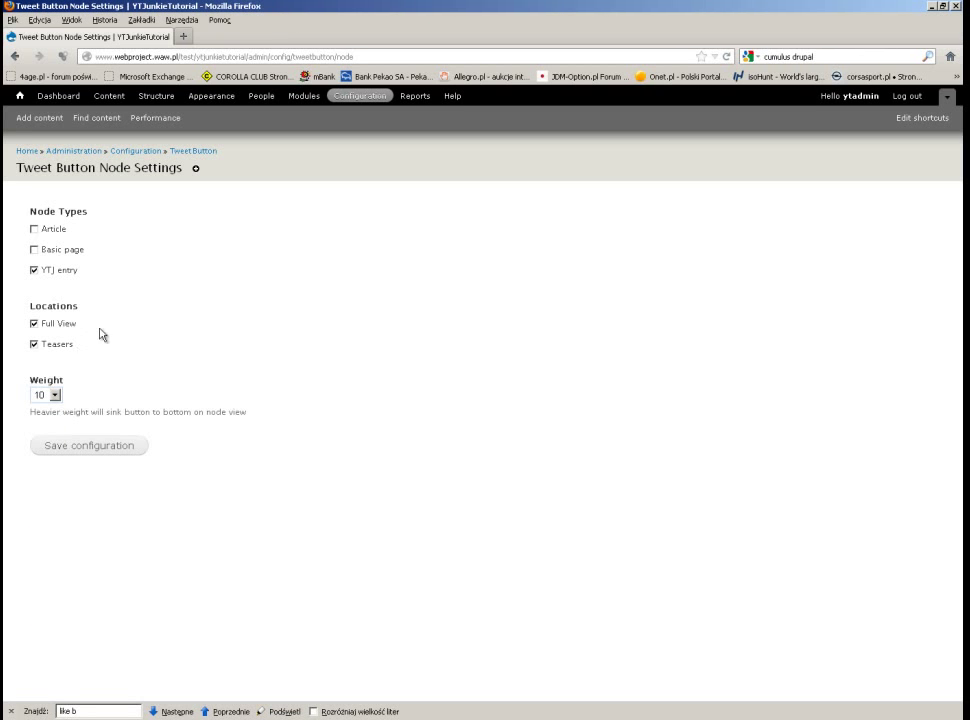
left_click(81, 447)
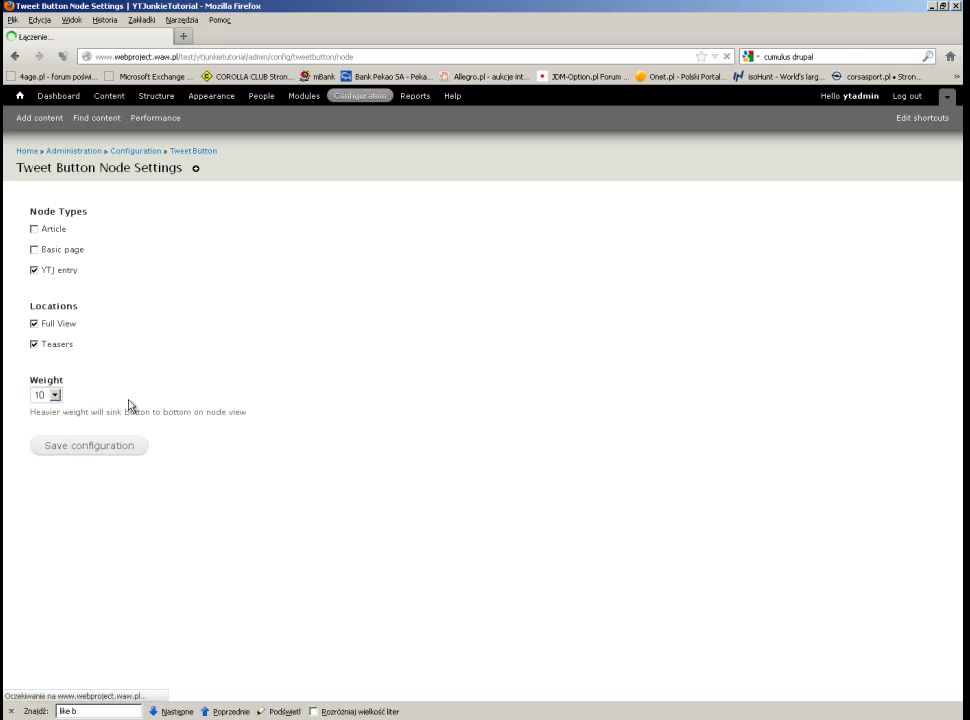
In the Google +1 button settings, display the button on YTJ entry content and also in the Teaser view mode.
left_click(357, 101)
scroll(405, 238, "down", 7)
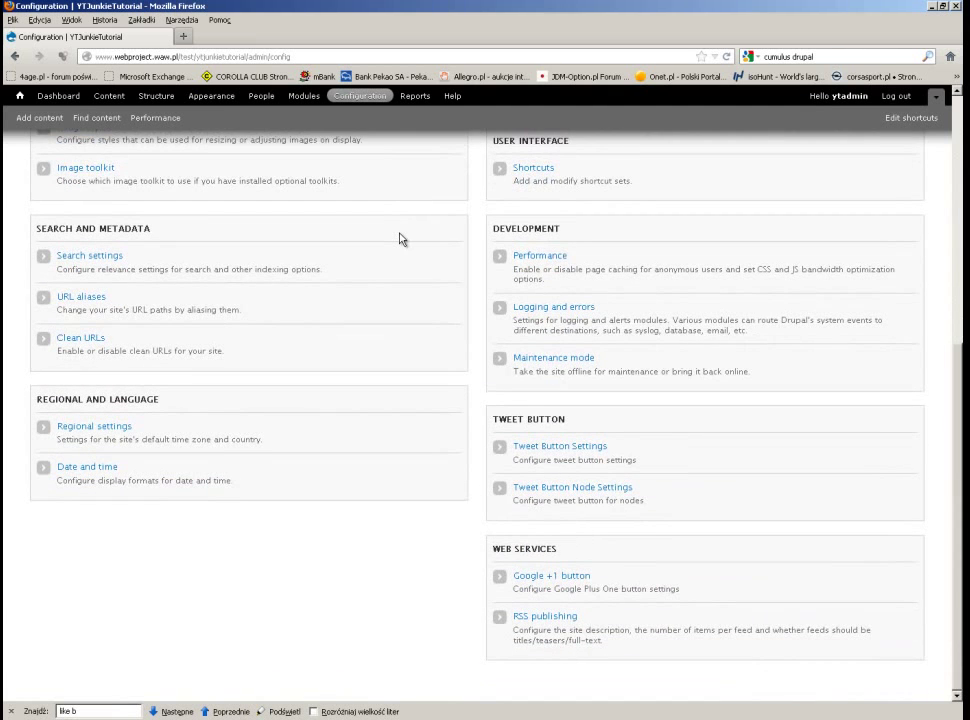
left_click(542, 578)
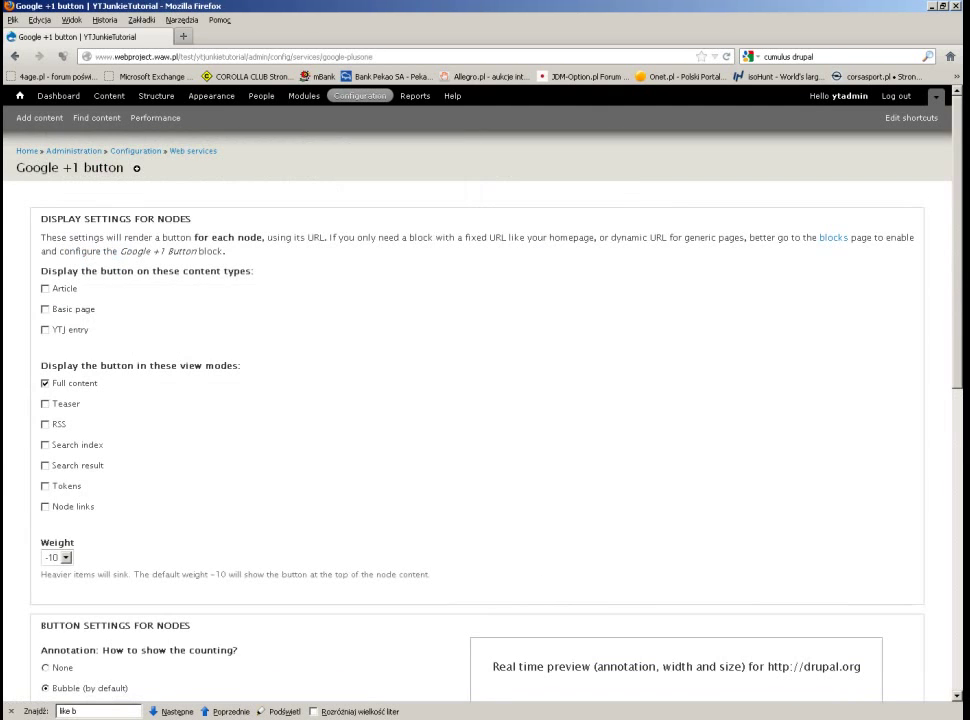
left_click(45, 330)
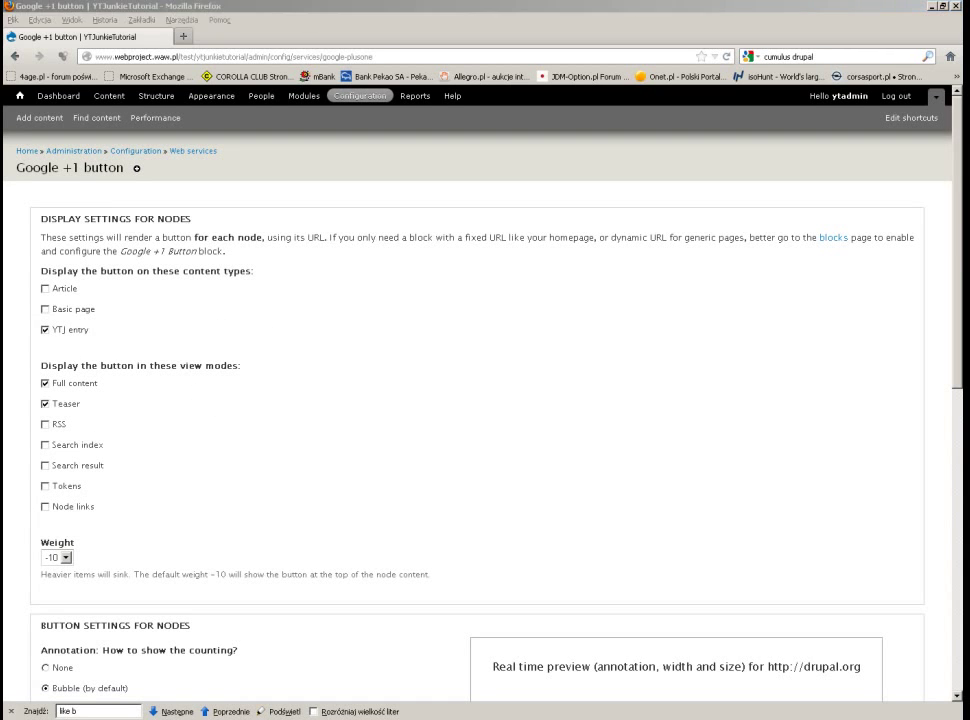
Set the Google +1 button's weight to 49.
left_click(50, 558)
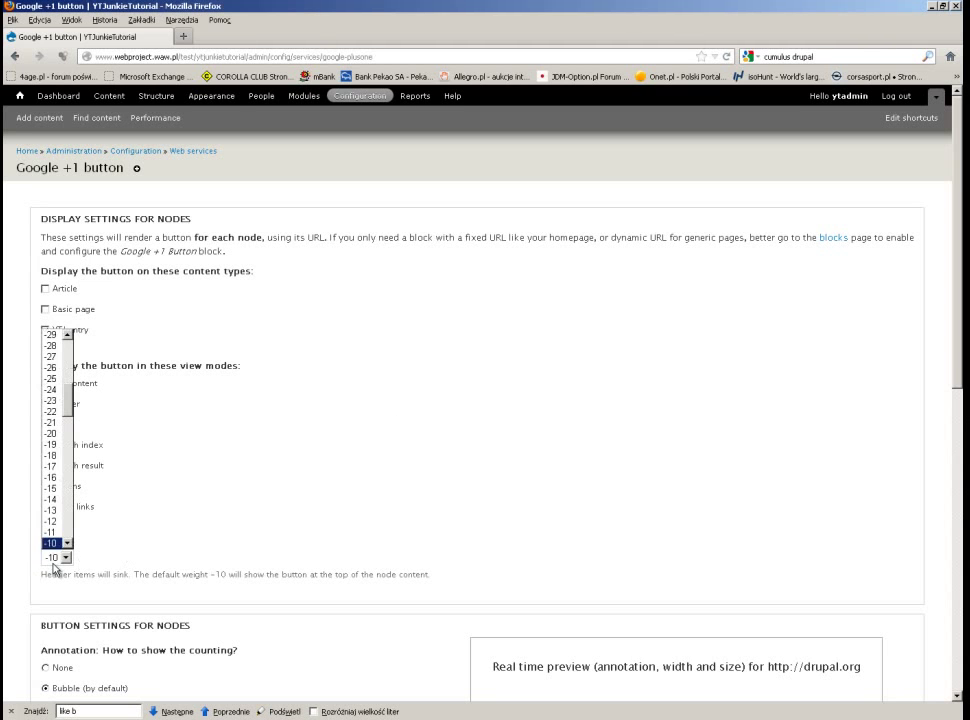
scroll(55, 470, "up", 2)
scroll(55, 470, "up", 5)
scroll(55, 470, "down", 20)
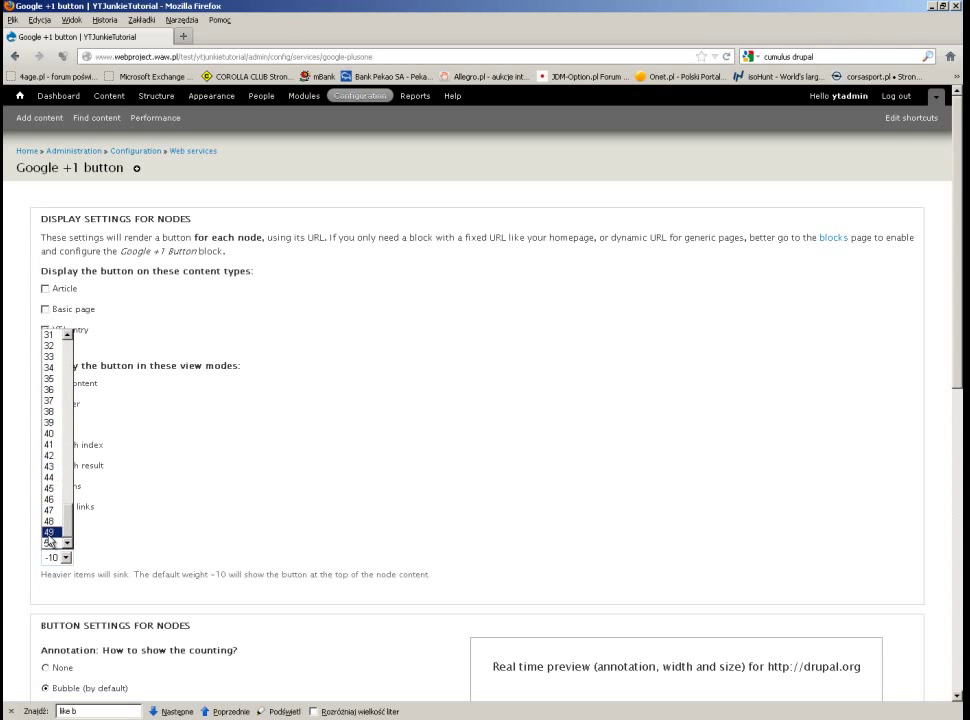
left_click(50, 533)
Set the Google +1 button's inline annotation width to 120 and its size to Medium (20px).
scroll(230, 518, "down", 5)
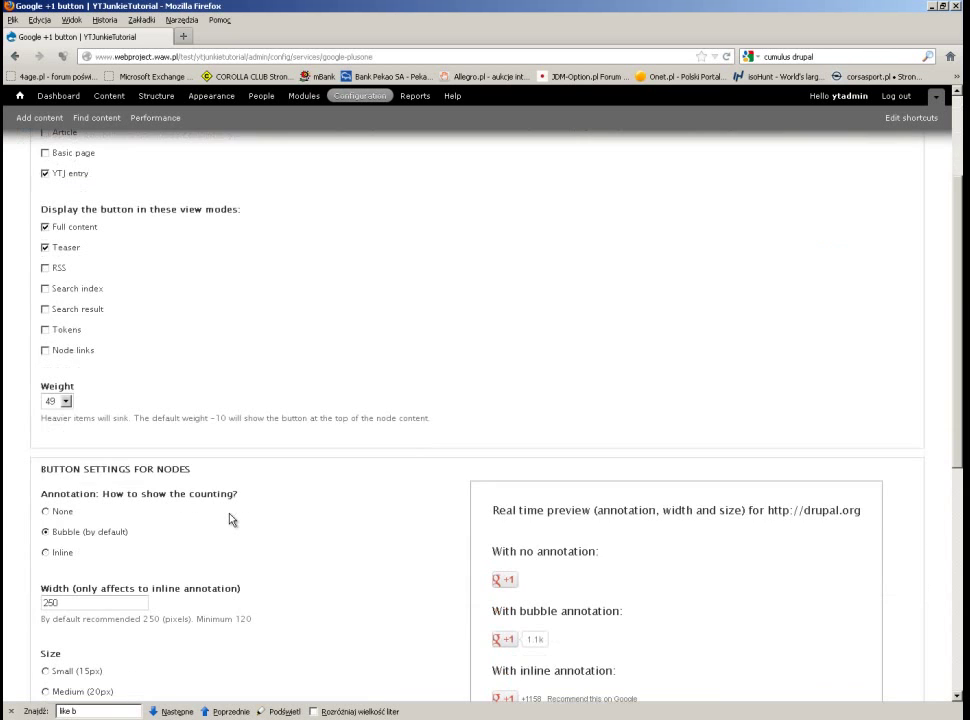
scroll(230, 518, "down", 1)
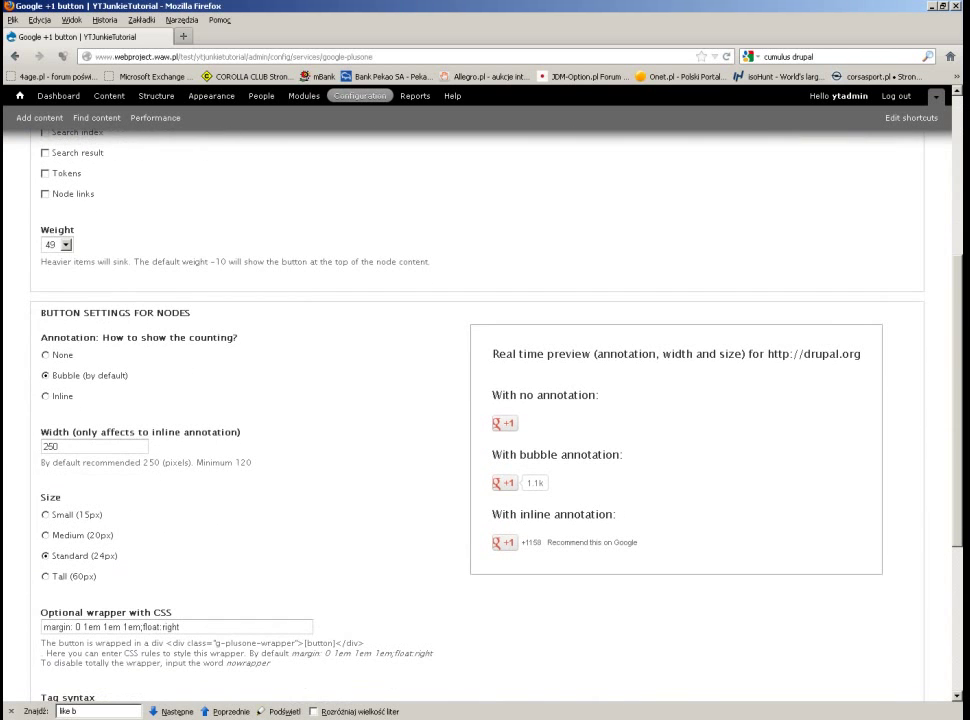
double_click(72, 447)
type("120")
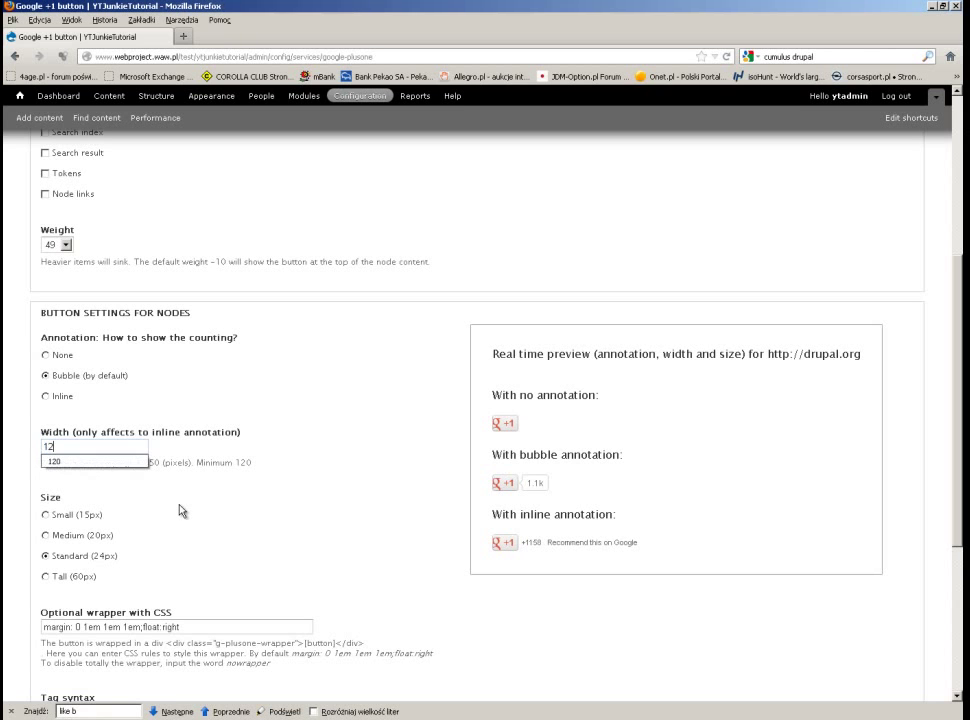
left_click(78, 537)
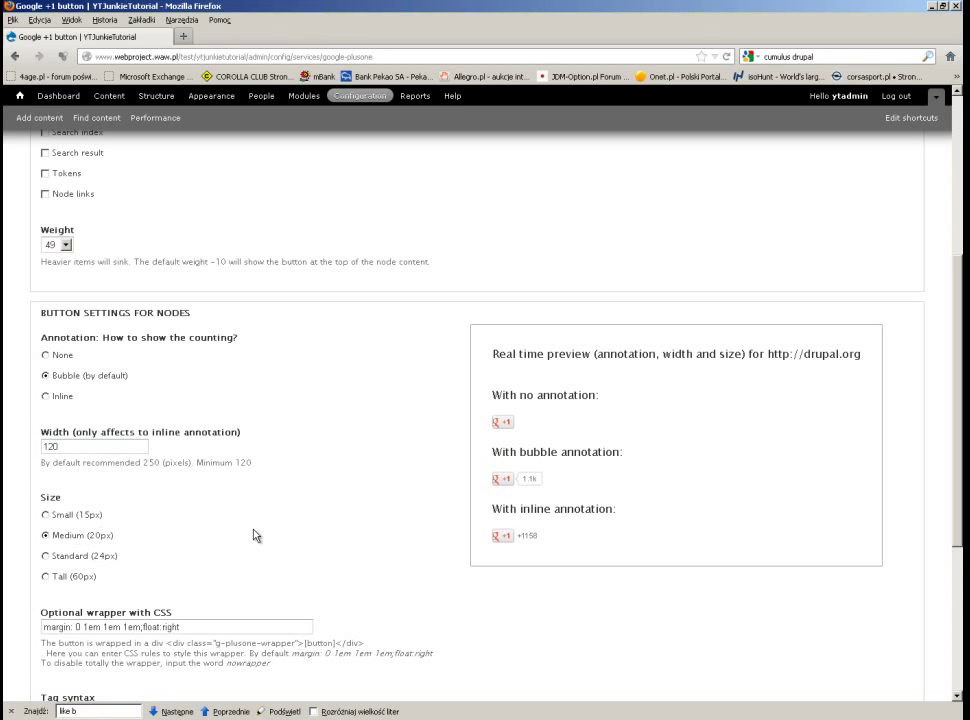
Replace the Google +1 button's optional CSS wrapper with float:left and save the configuration.
scroll(257, 536, "down", 5)
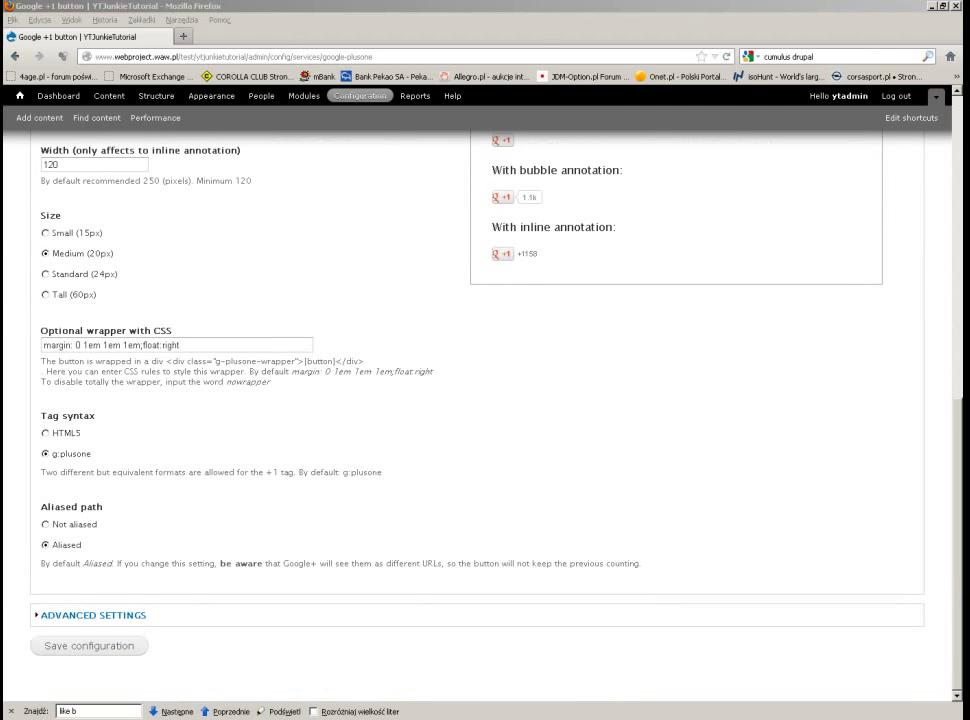
left_click_drag(240, 345, 5, 360)
type("float:left")
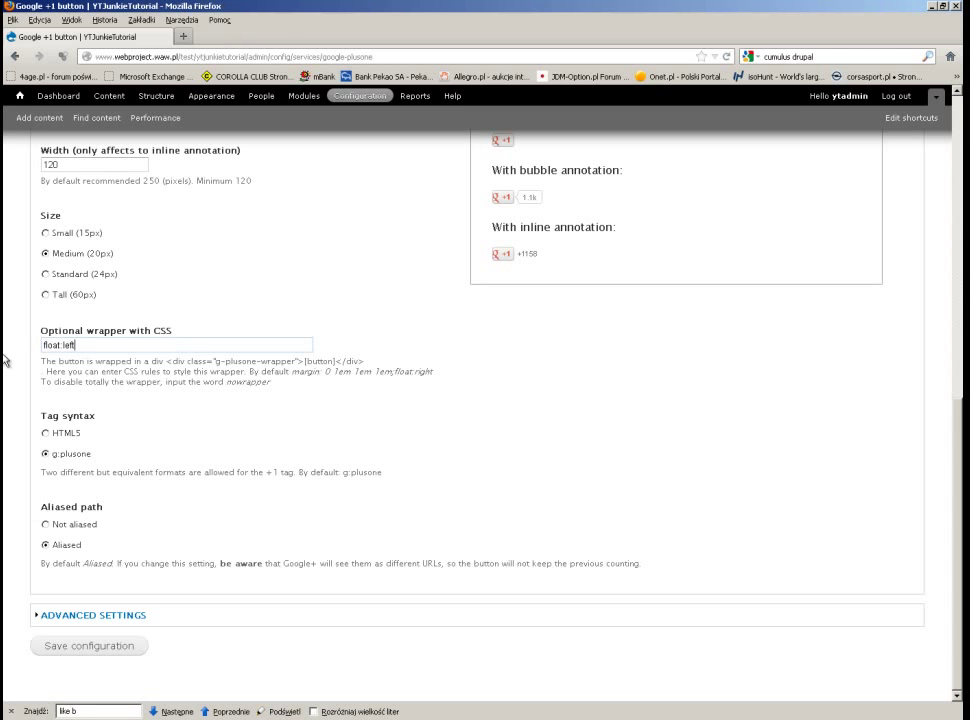
left_click(102, 644)
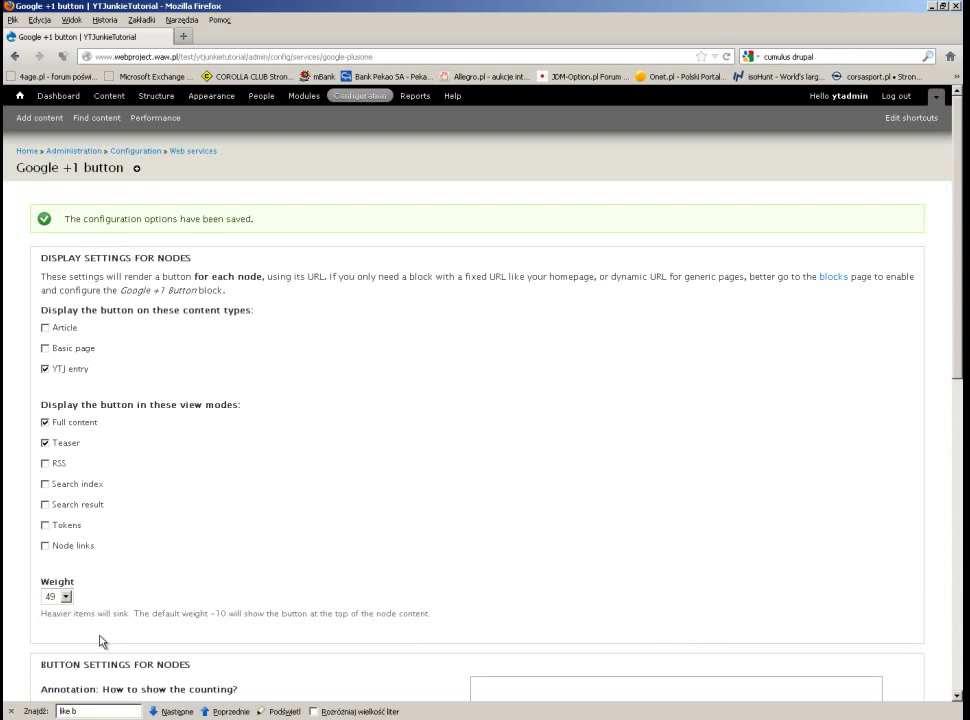
Switch to Chrome and examine the share buttons under the video entries on the YTJunkie front page.
key("alt+Tab")
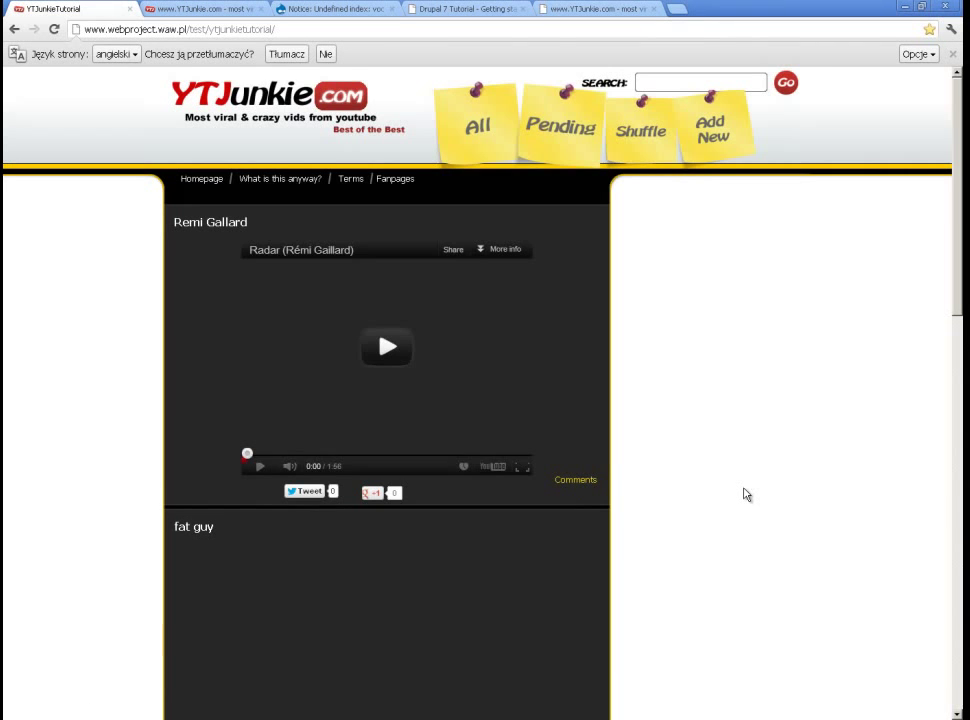
scroll(743, 494, "down", 5)
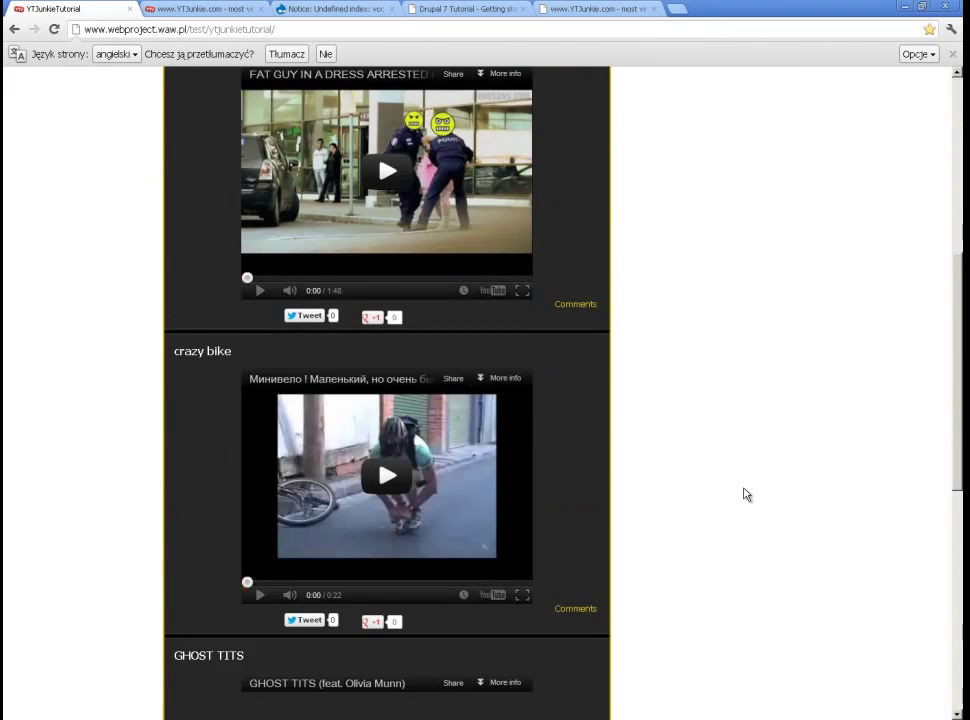
scroll(743, 494, "down", 6)
scroll(743, 494, "up", 11)
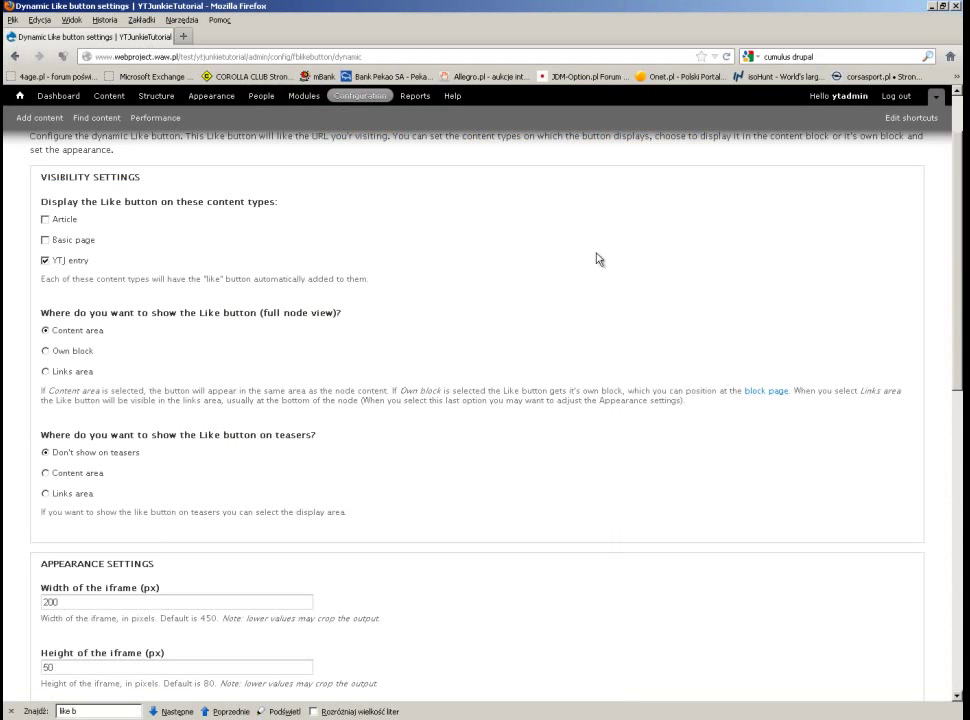
Set the dynamic Facebook Like button to show in the content area on teasers and save the configuration.
left_click(357, 97)
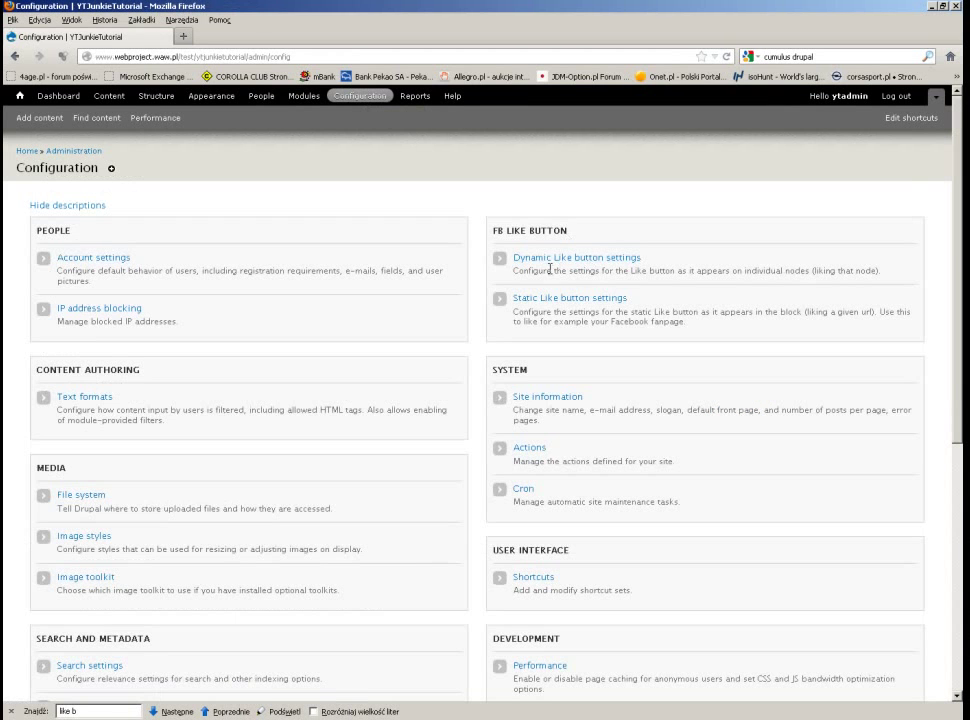
left_click(559, 259)
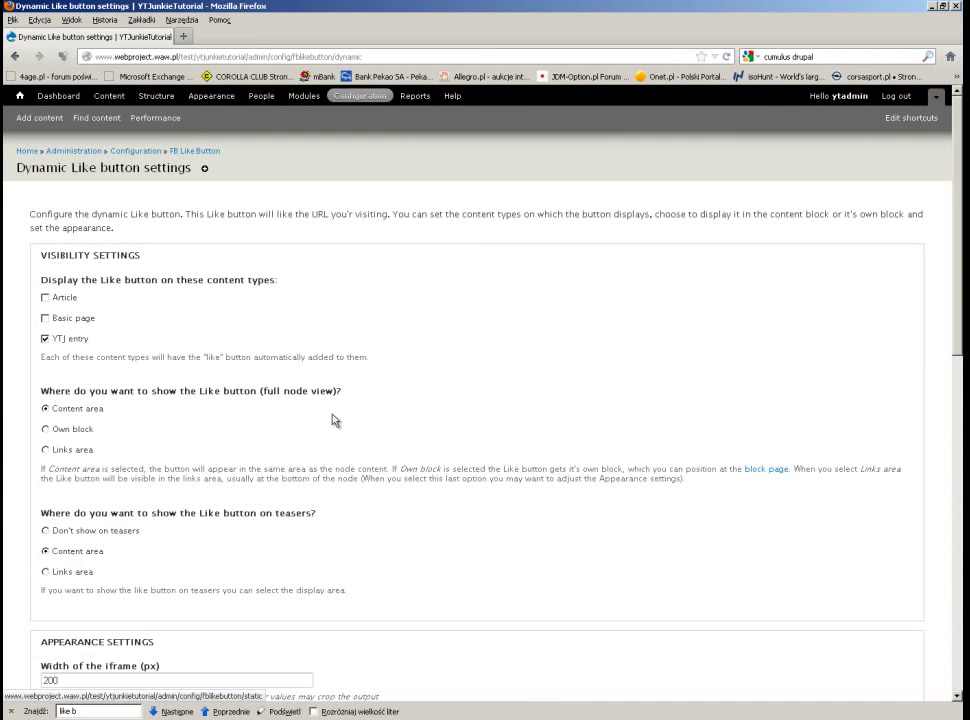
scroll(335, 418, "down", 15)
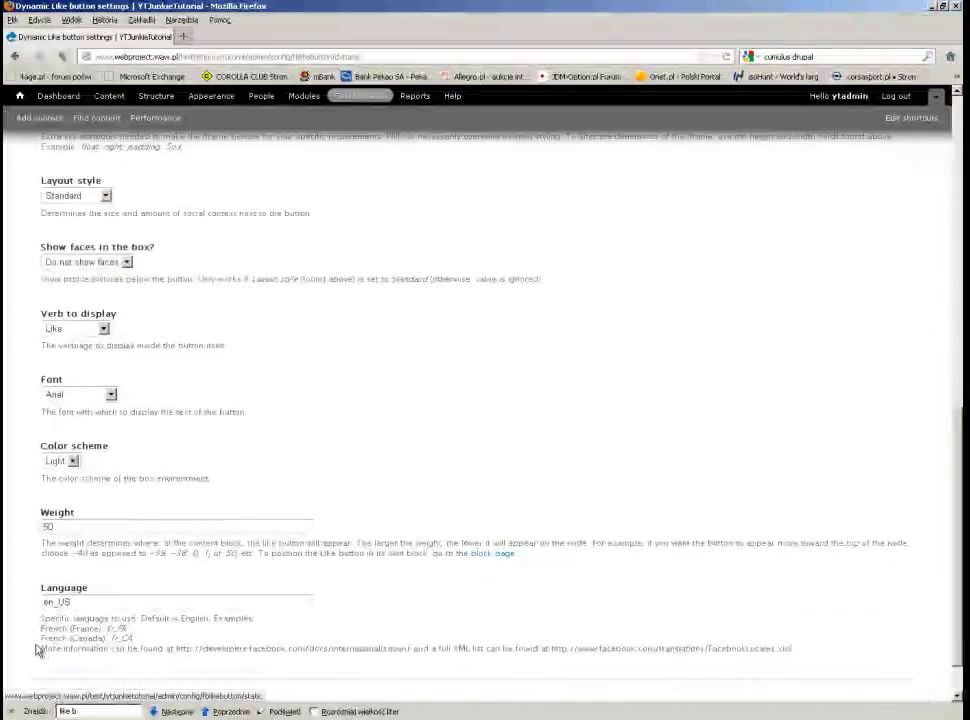
left_click(66, 648)
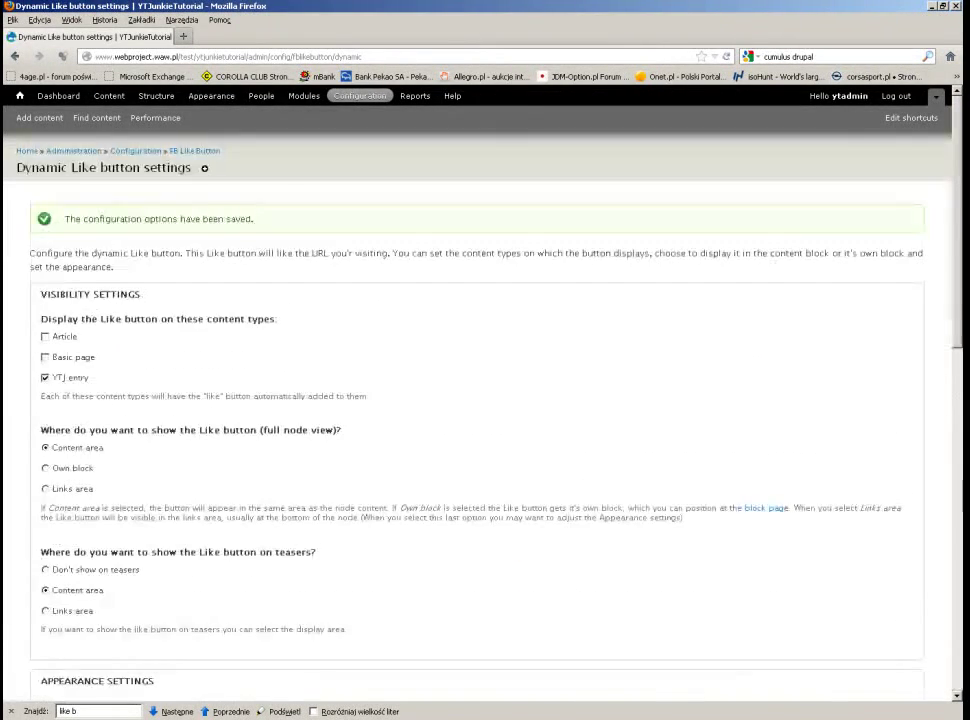
Switch to Chrome, reload the YTJunkie front page and examine the Tweet, +1 and Like buttons under the video entries.
key("alt+Tab")
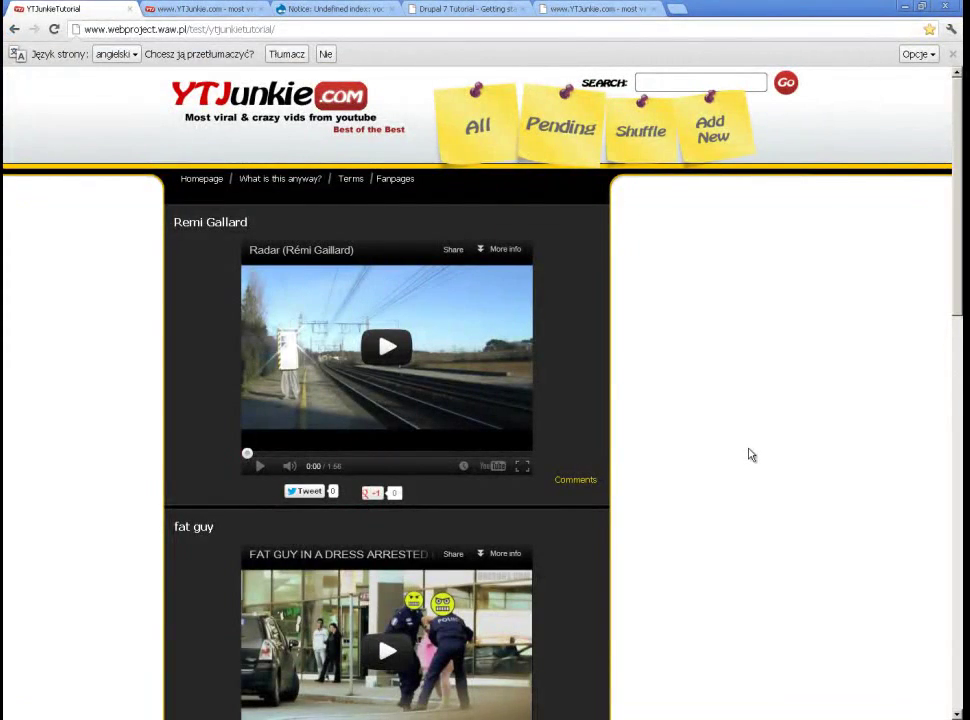
key("F5")
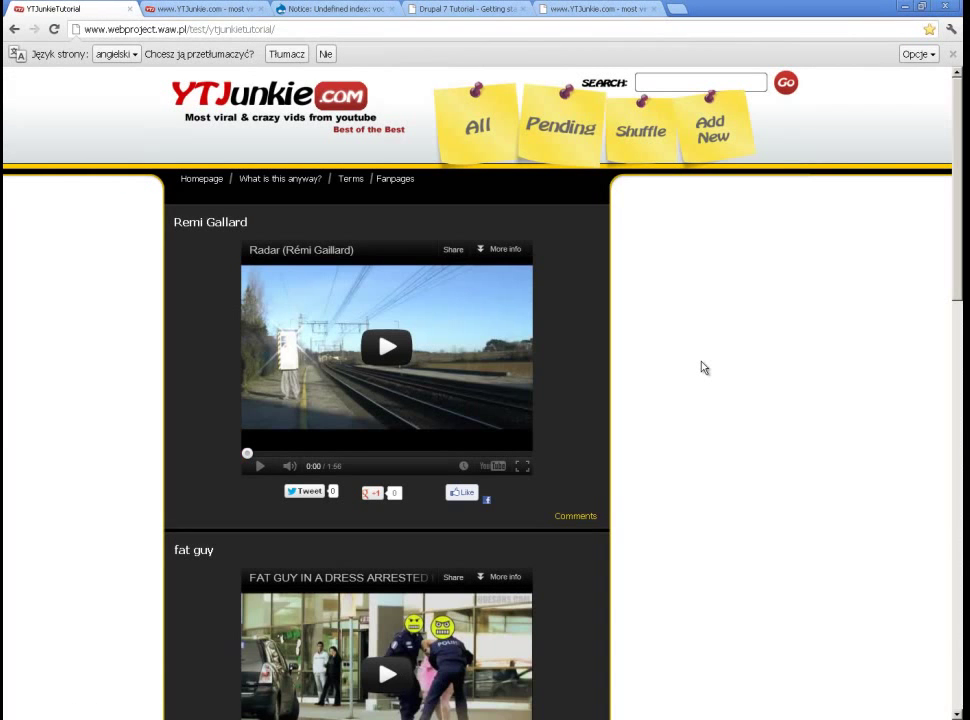
scroll(704, 368, "down", 10)
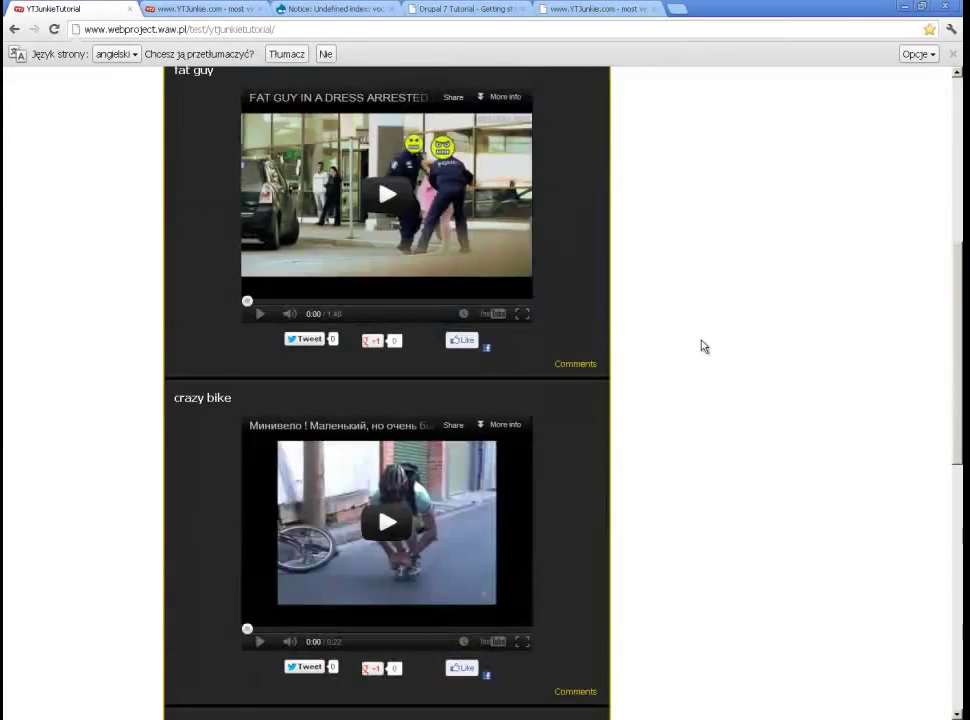
scroll(461, 385, "up", 9)
scroll(461, 385, "up", 2)
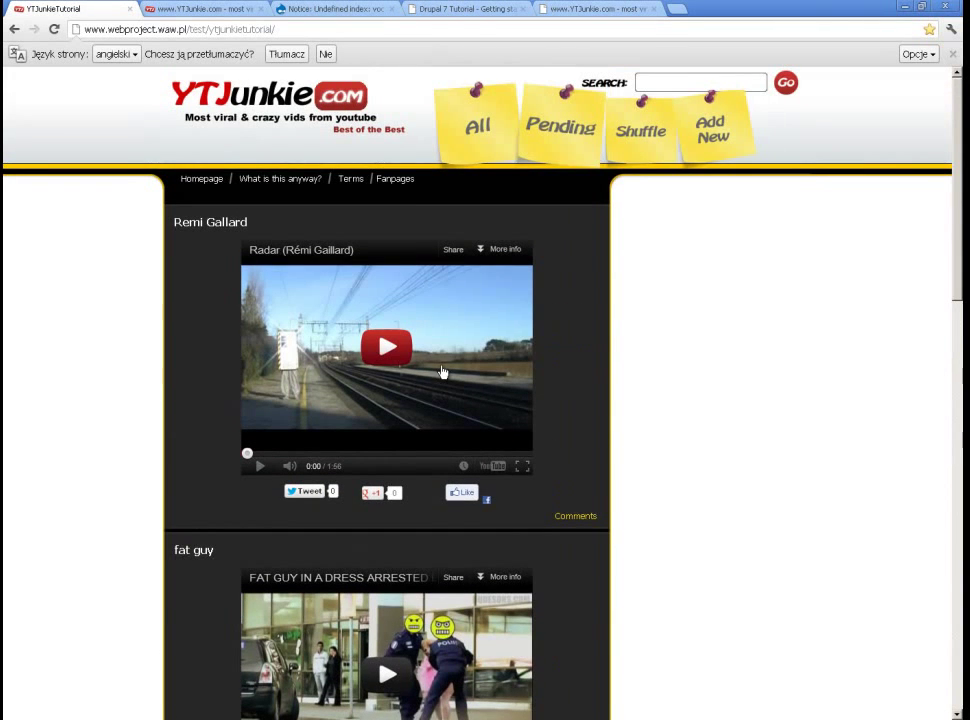
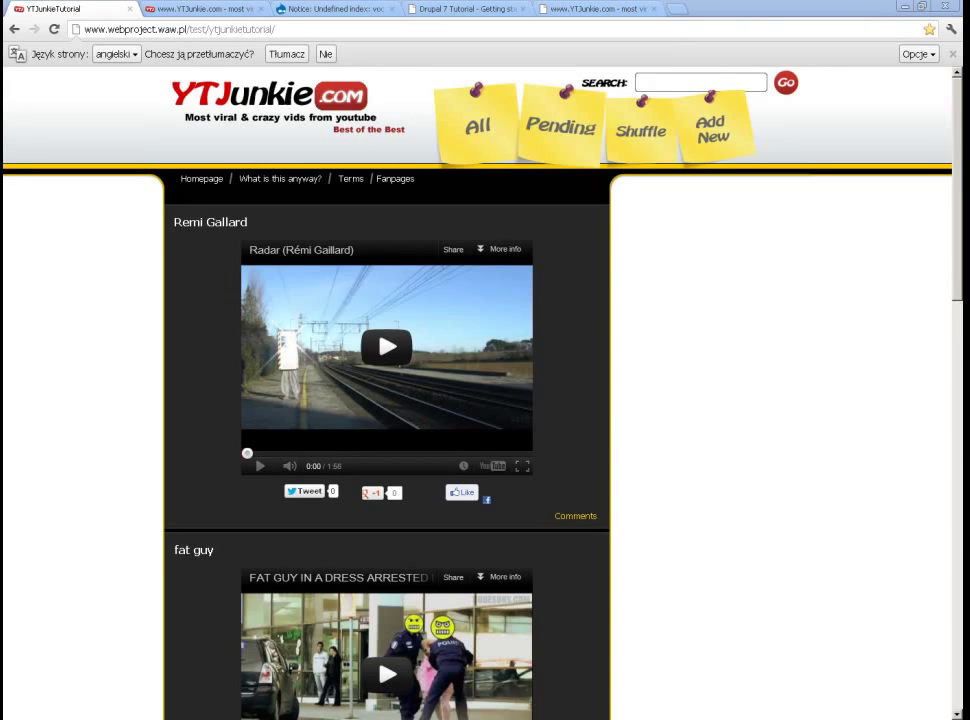
Switch to Notepad++ and bring up the rightcolumn section of page.tpl.php.
key("alt+Tab")
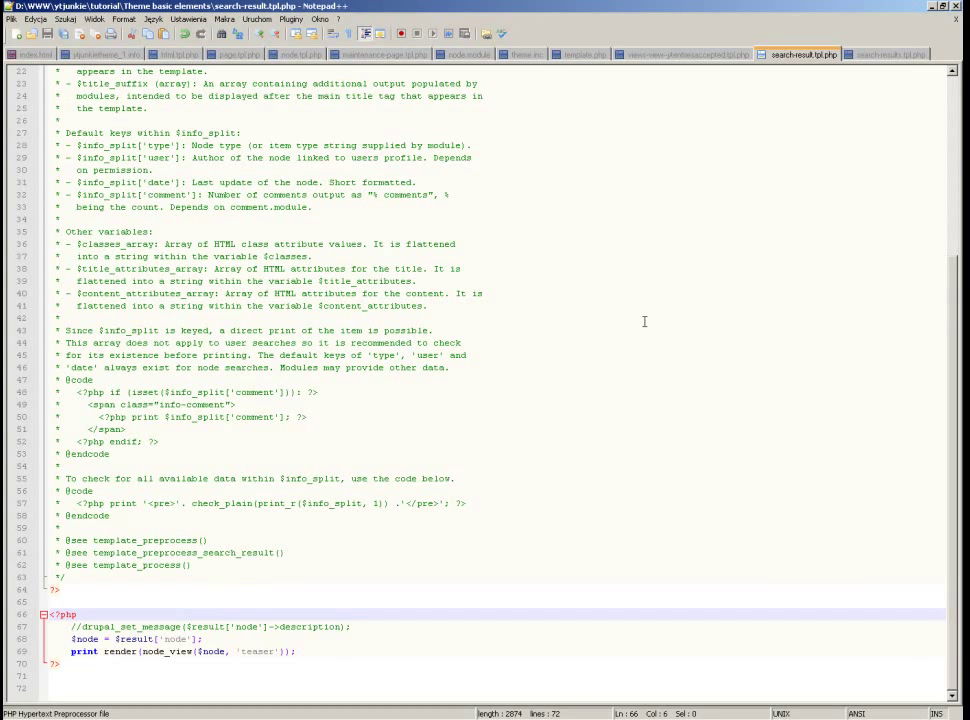
left_click(240, 54)
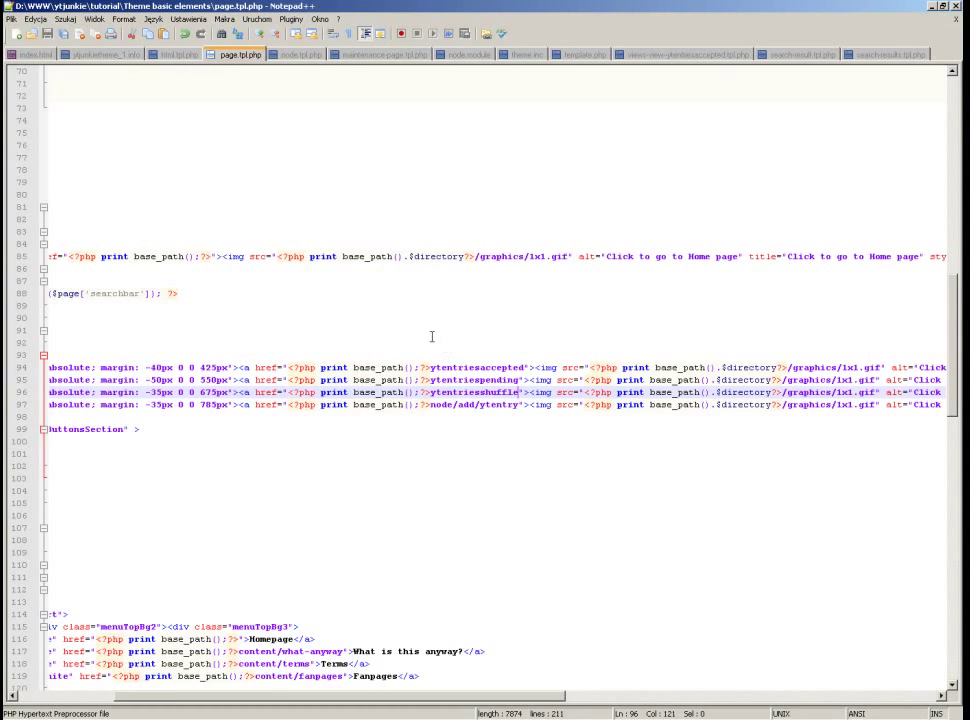
left_click(432, 337)
key("Home")
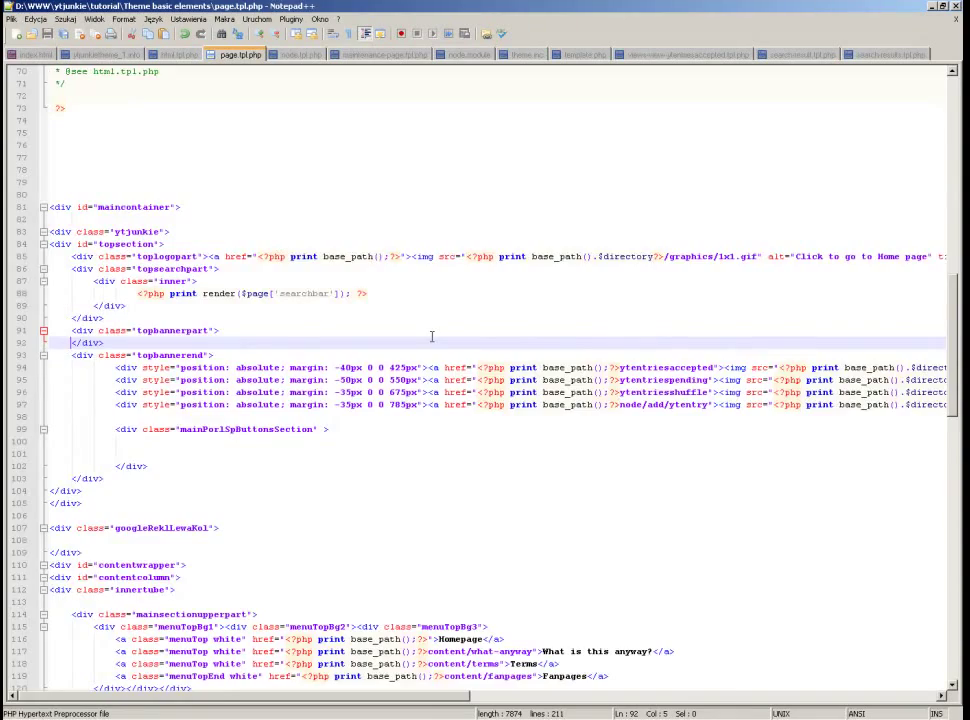
scroll(432, 337, "down", 8)
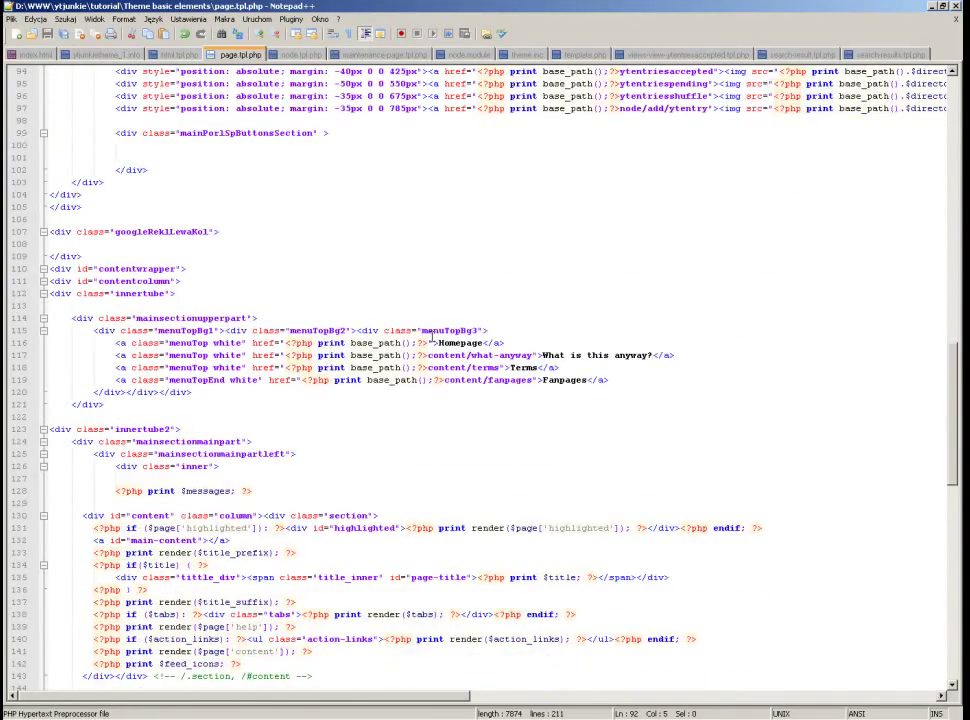
scroll(432, 337, "down", 8)
scroll(410, 293, "down", 6)
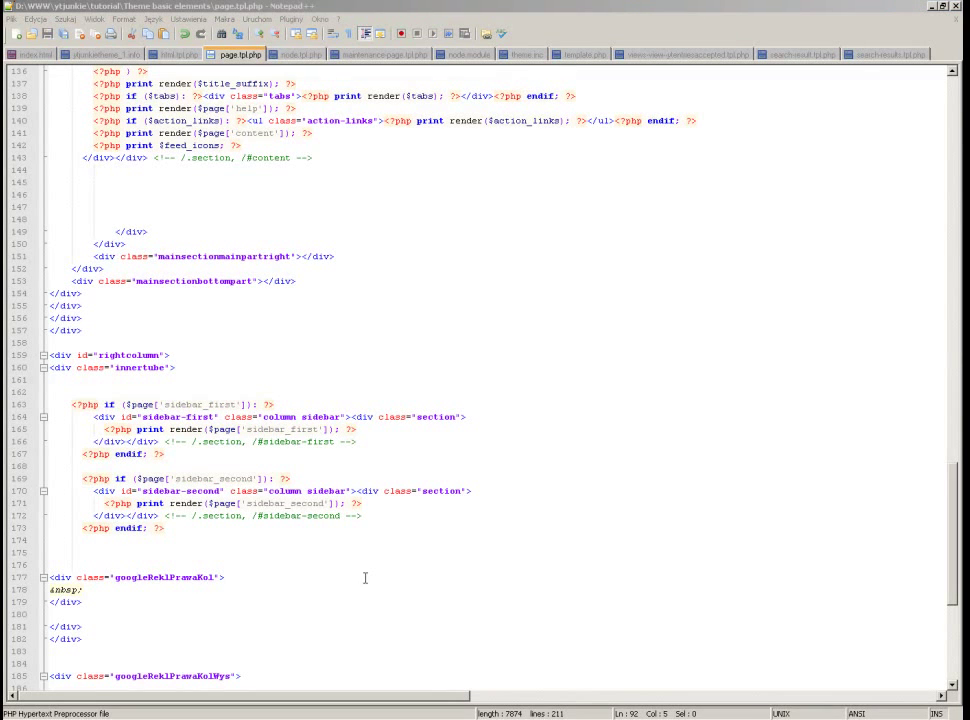
Paste the copied Facebook like box markup below the sidebar_second block in page.tpl.php, with spare blank lines around it, and save the file.
left_click(197, 547)
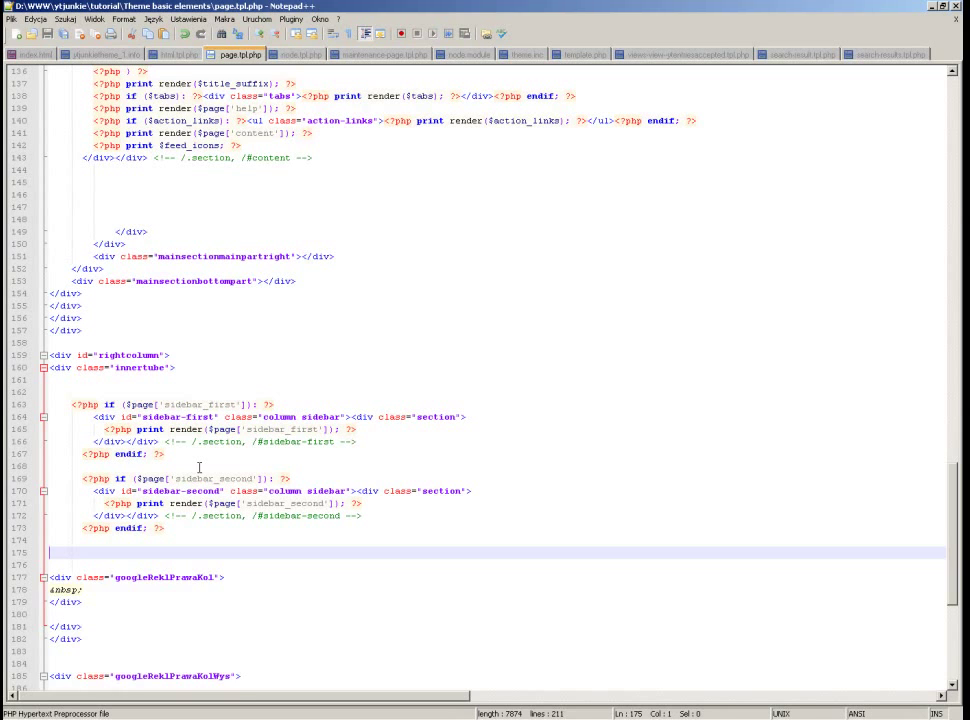
key("Return")
key("Return")
key("Return")
key("Up")
key("Up")
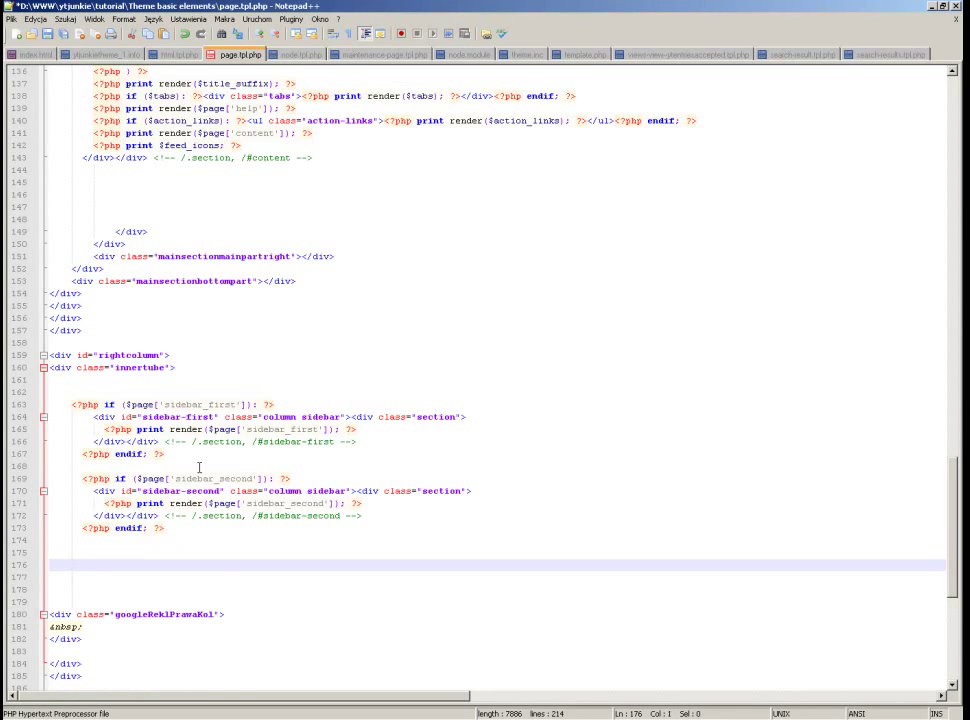
key("ctrl+v")
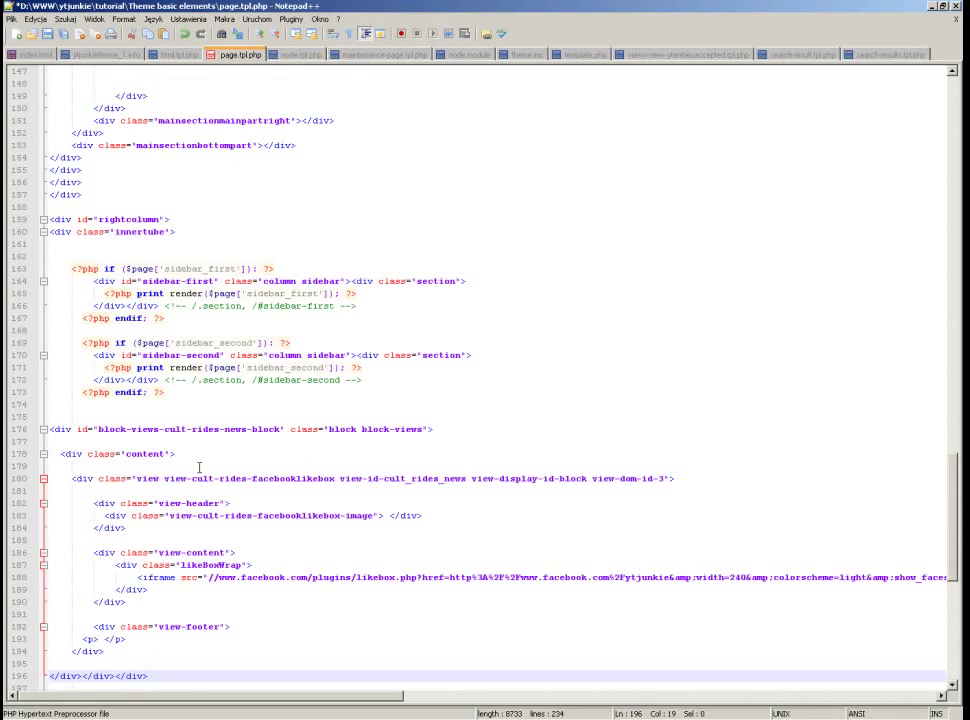
key("ctrl+s")
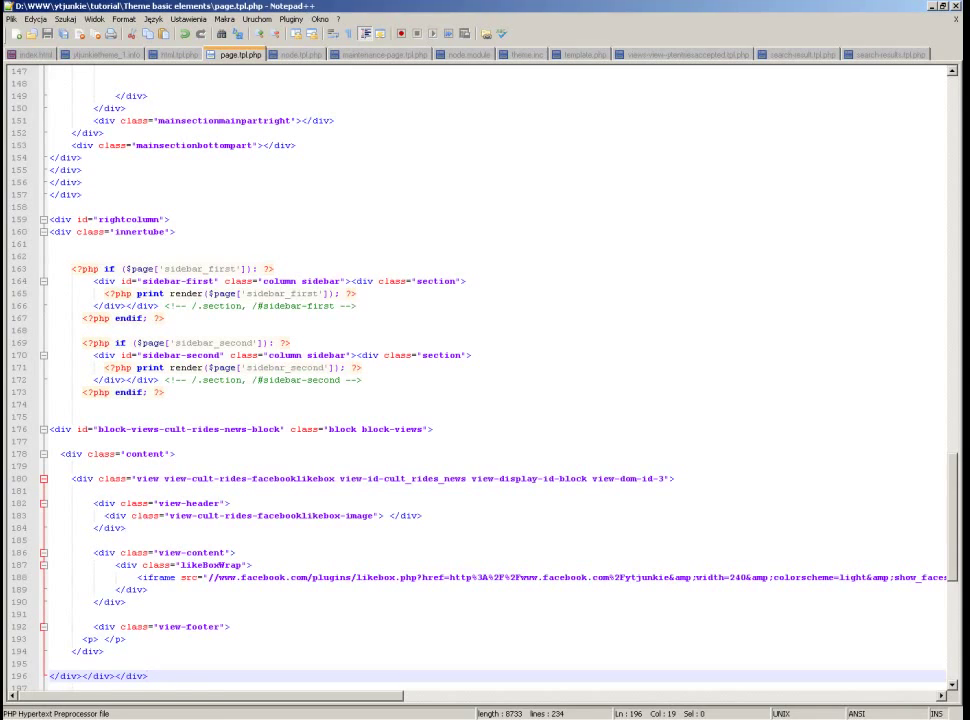
Switch to FileZilla and upload page.tpl.php to the ytjunkietheme_1 theme folder on the server.
key("alt+Tab")
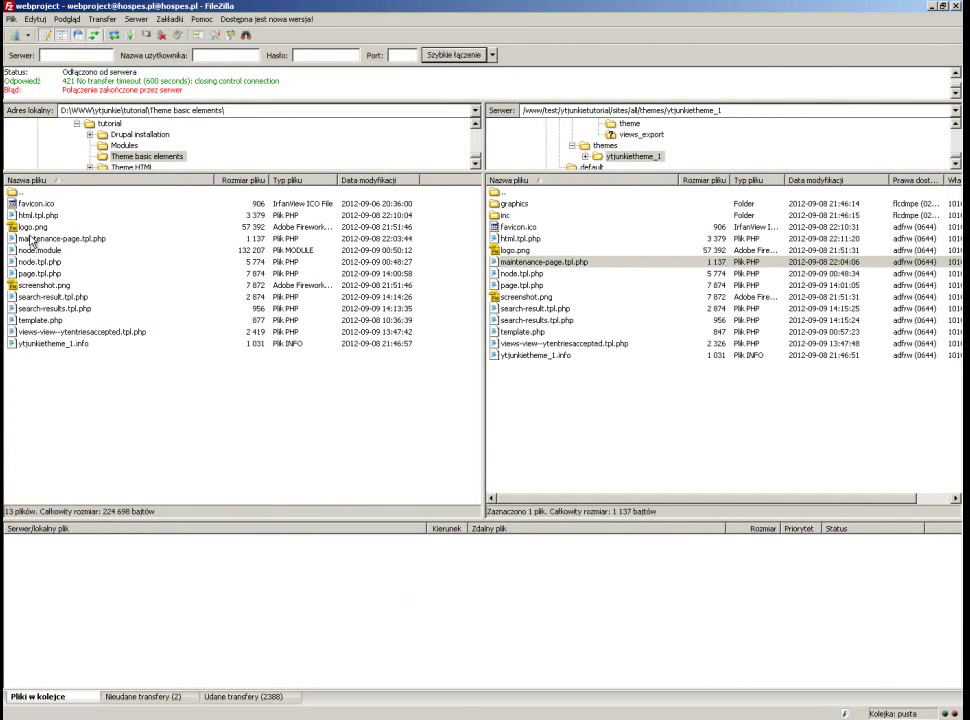
left_click_drag(38, 273, 670, 438)
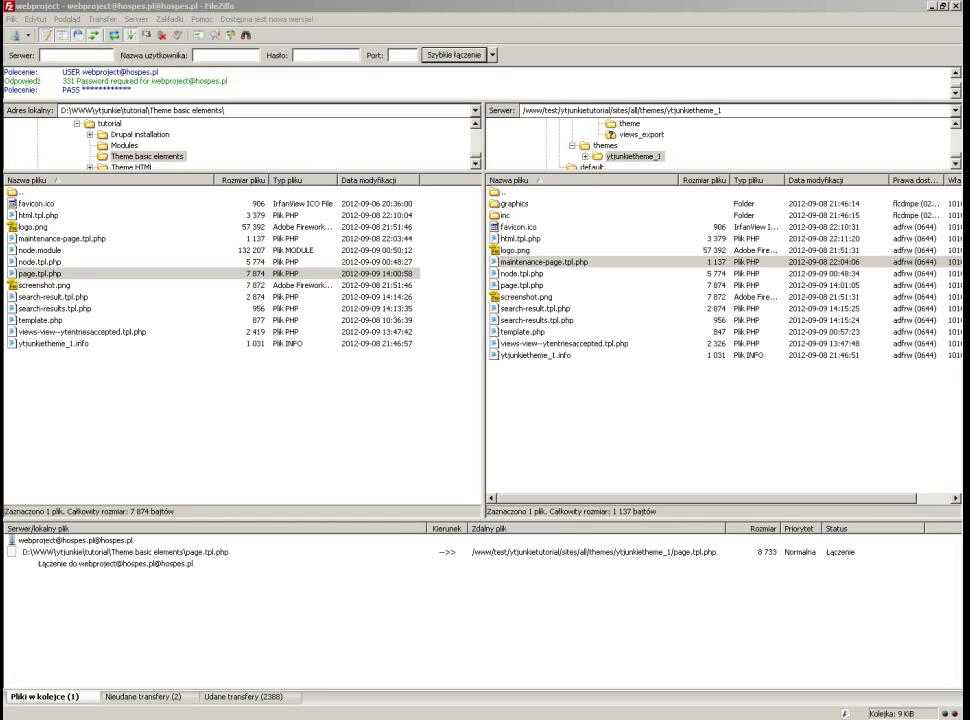
Switch to Firefox and clear all of the site's caches on the Performance page, and reload the YTJunkie front page in Chrome.
key("alt+Tab")
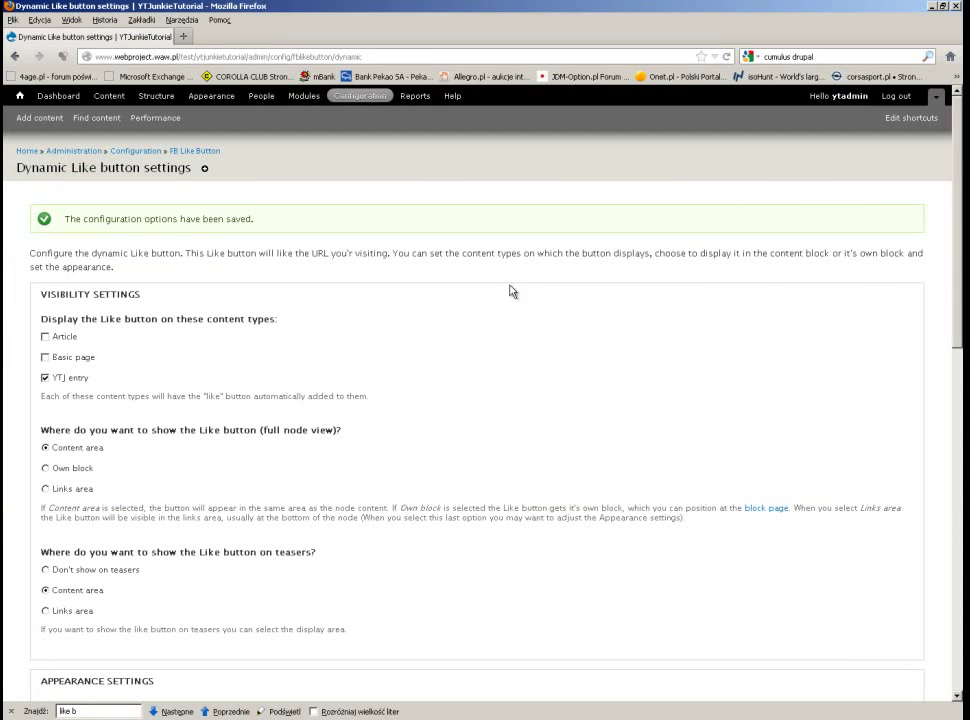
left_click(165, 120)
left_click(119, 240)
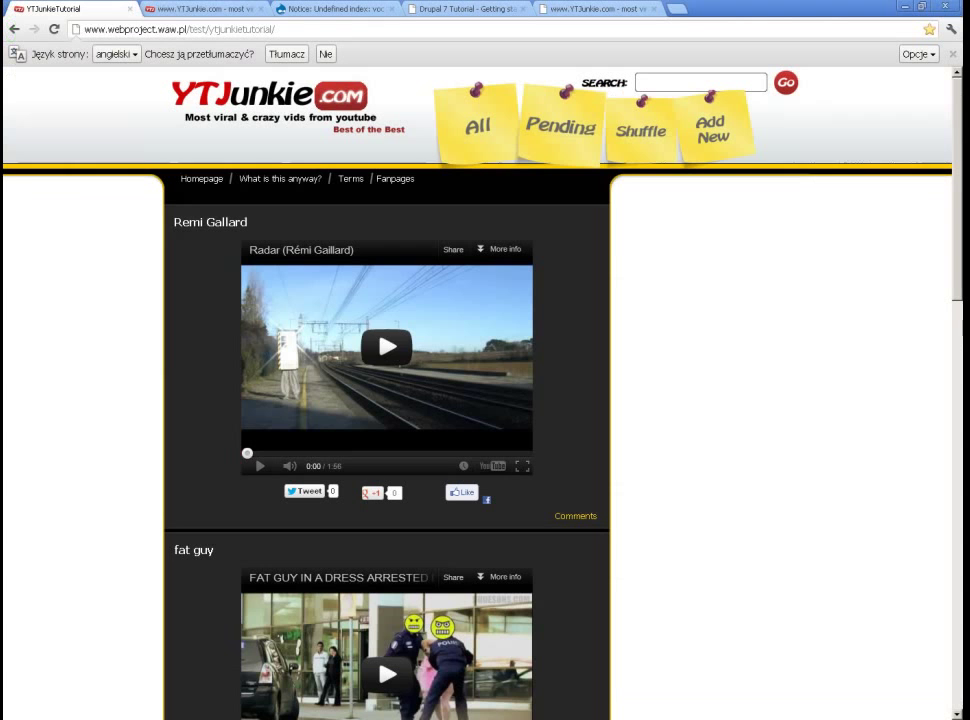
key("alt+Tab")
left_click(262, 106)
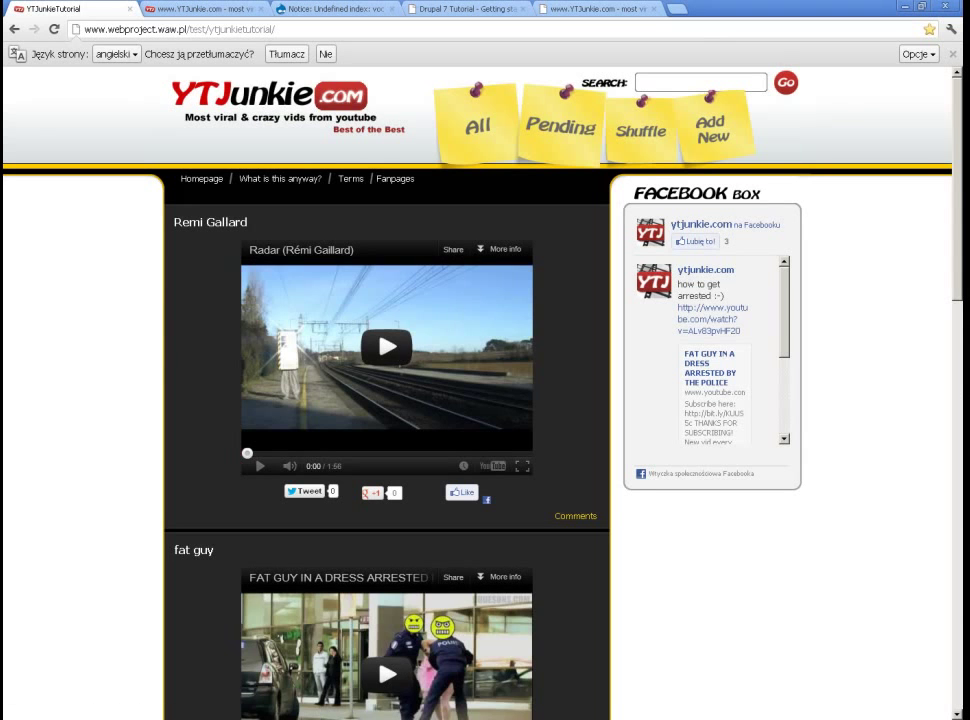
Examine the like box's iframe, wrapper divs and view class names in page.tpl.php in Notepad++, and compare with the Facebook box in Chrome.
key("alt+Tab")
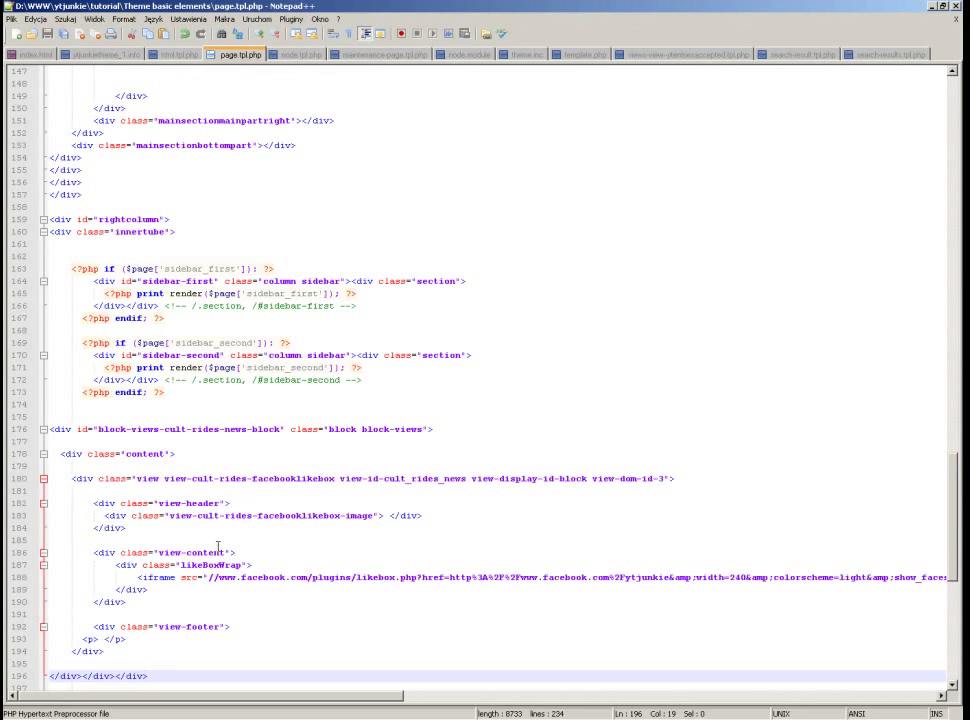
left_click_drag(138, 577, 116, 589)
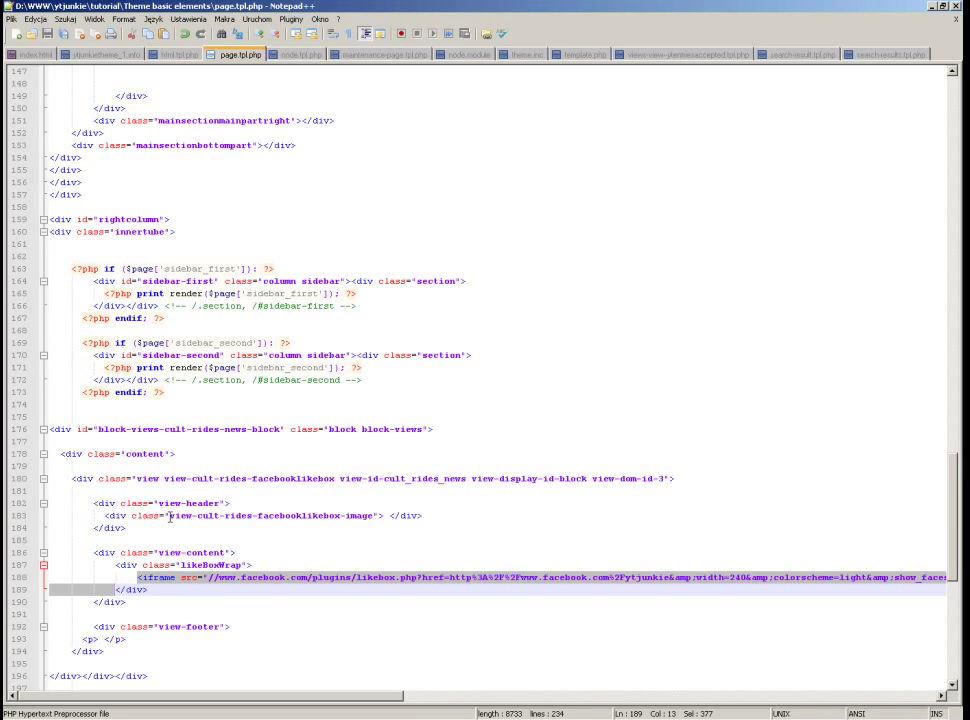
double_click(62, 429)
double_click(73, 454)
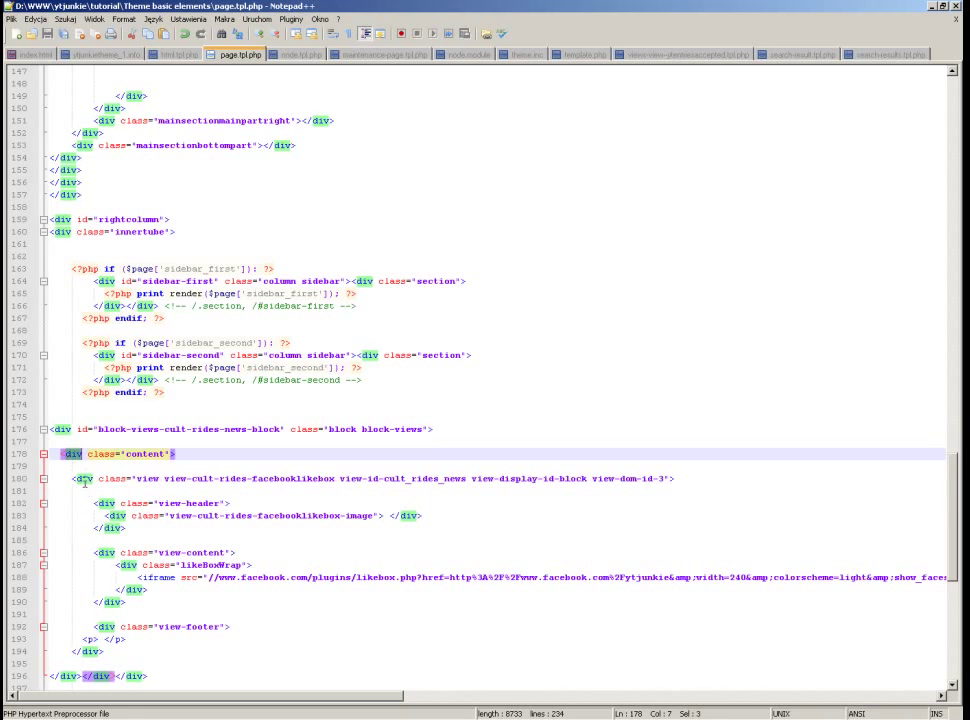
double_click(83, 478)
double_click(105, 503)
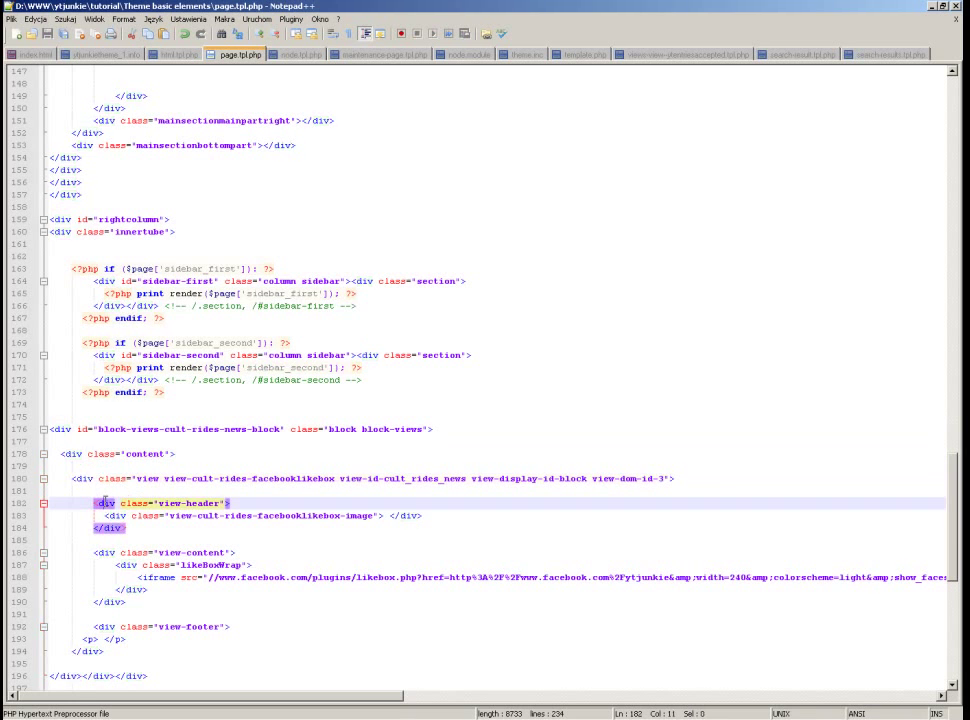
left_click(168, 466)
left_click_drag(138, 479, 160, 478)
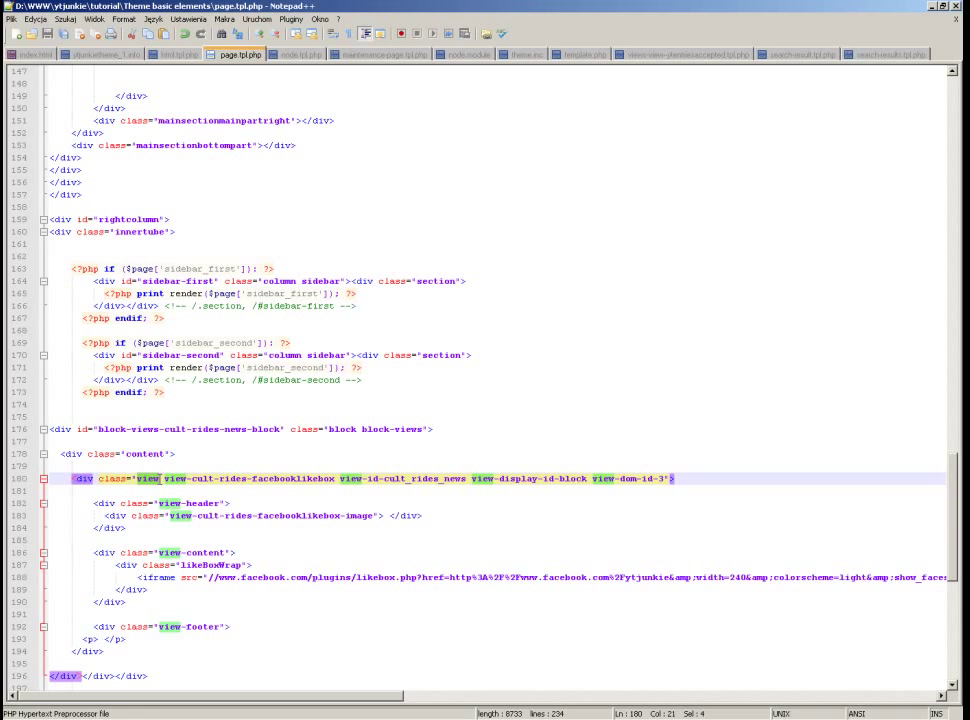
double_click(202, 478)
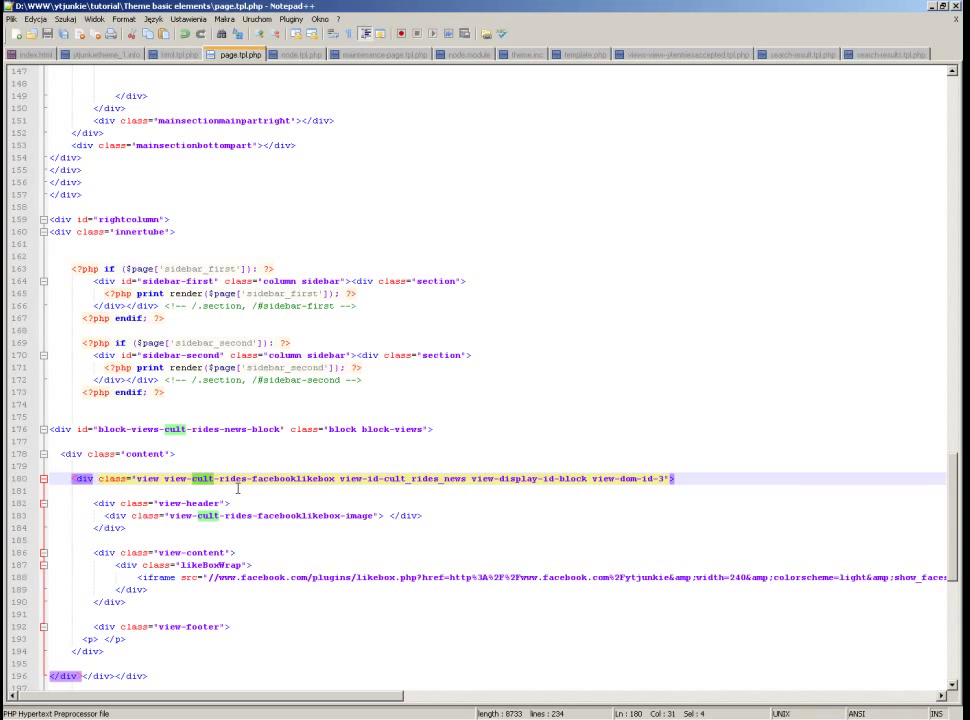
left_click(510, 601)
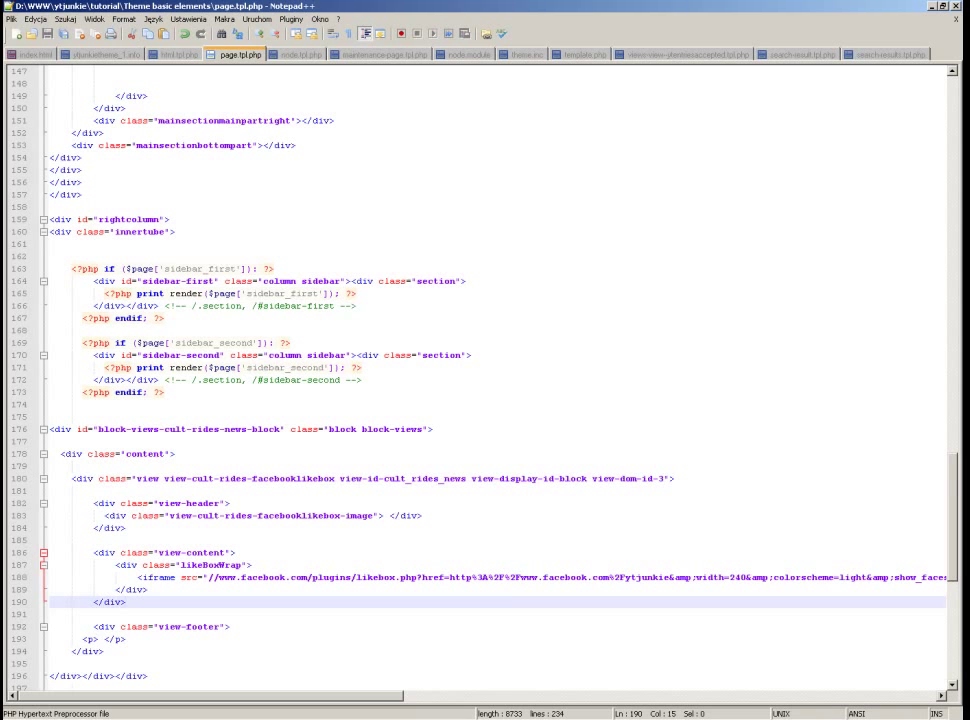
key("alt+Tab")
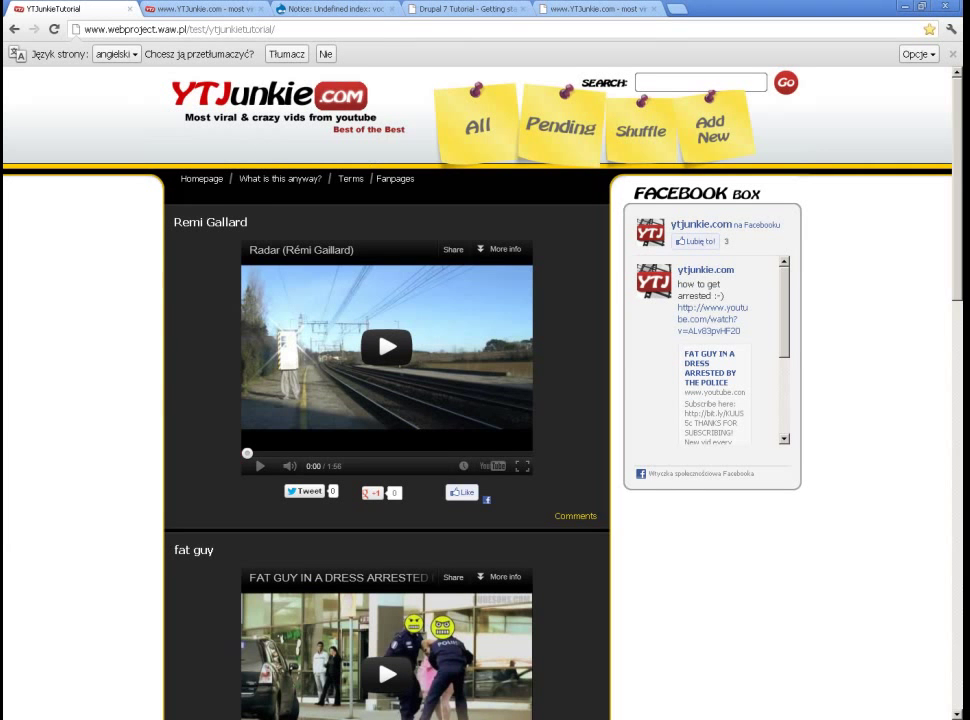
Switch to Notepad++ and add blank indented lines inside the mainPorlSpButtonsSection div in page.tpl.php.
key("alt+Tab")
left_click(511, 368)
scroll(512, 370, "up", 20)
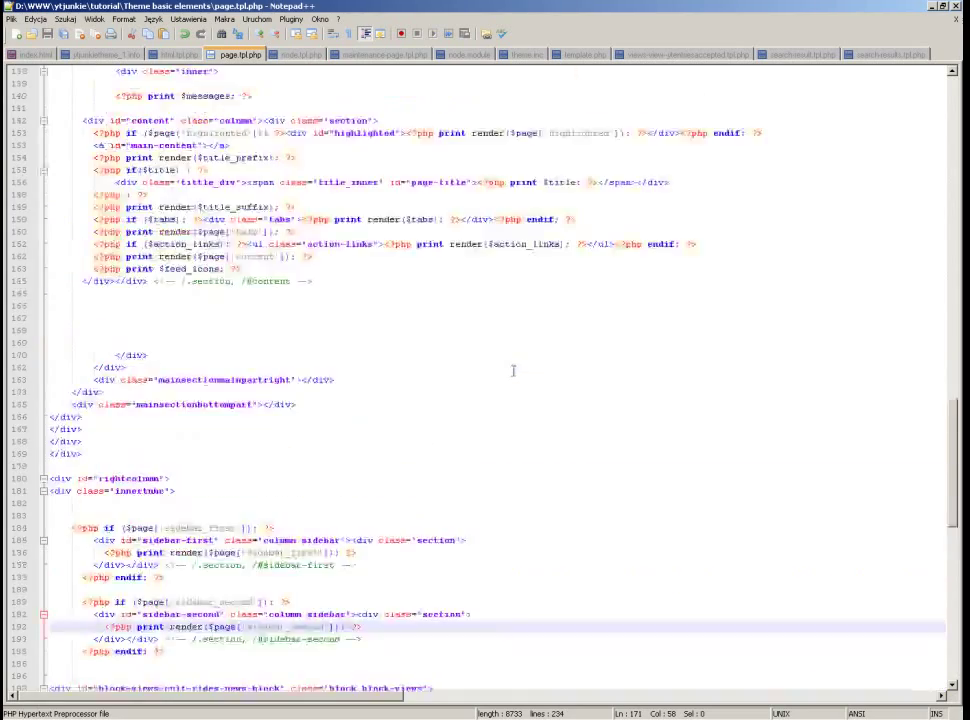
scroll(513, 370, "up", 8)
scroll(515, 368, "down", 8)
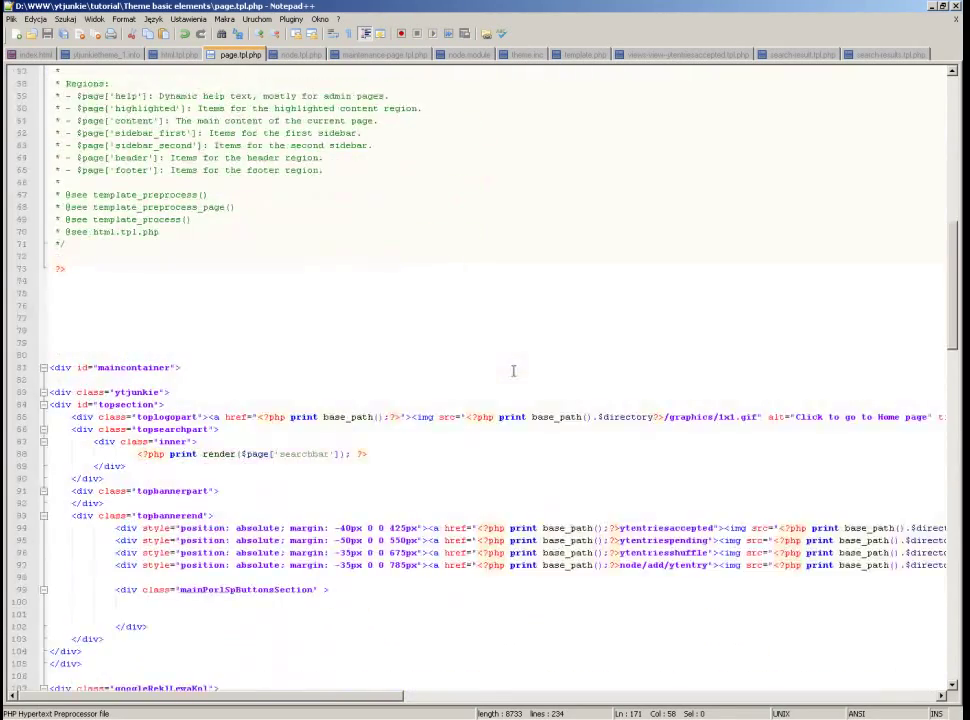
scroll(517, 366, "down", 3)
left_click(137, 418)
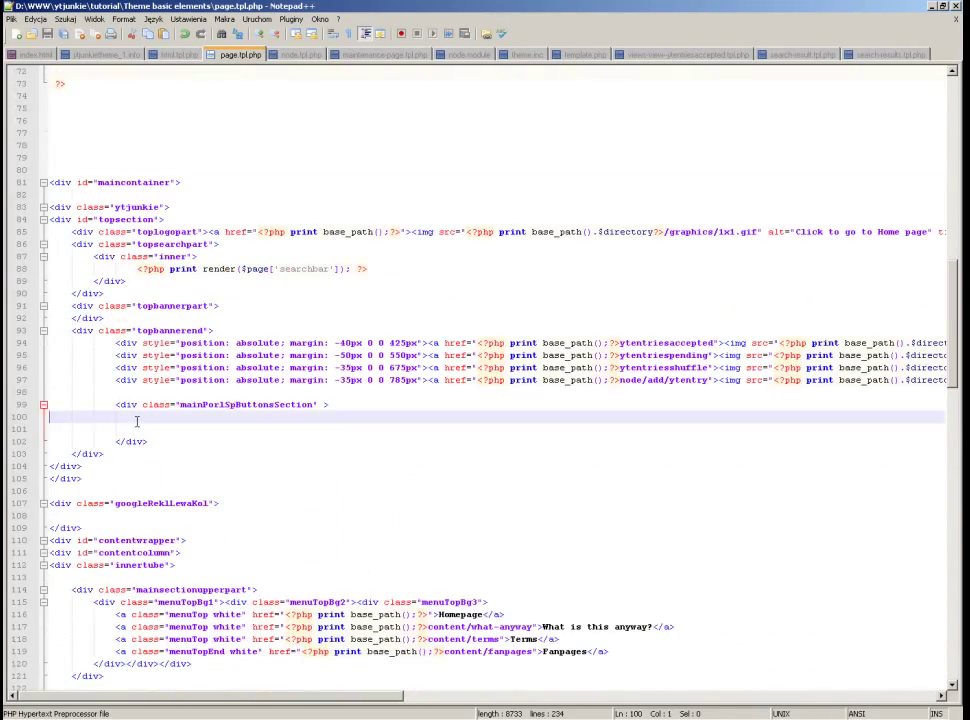
key("Return")
key("Tab")
key("Tab")
key("Tab")
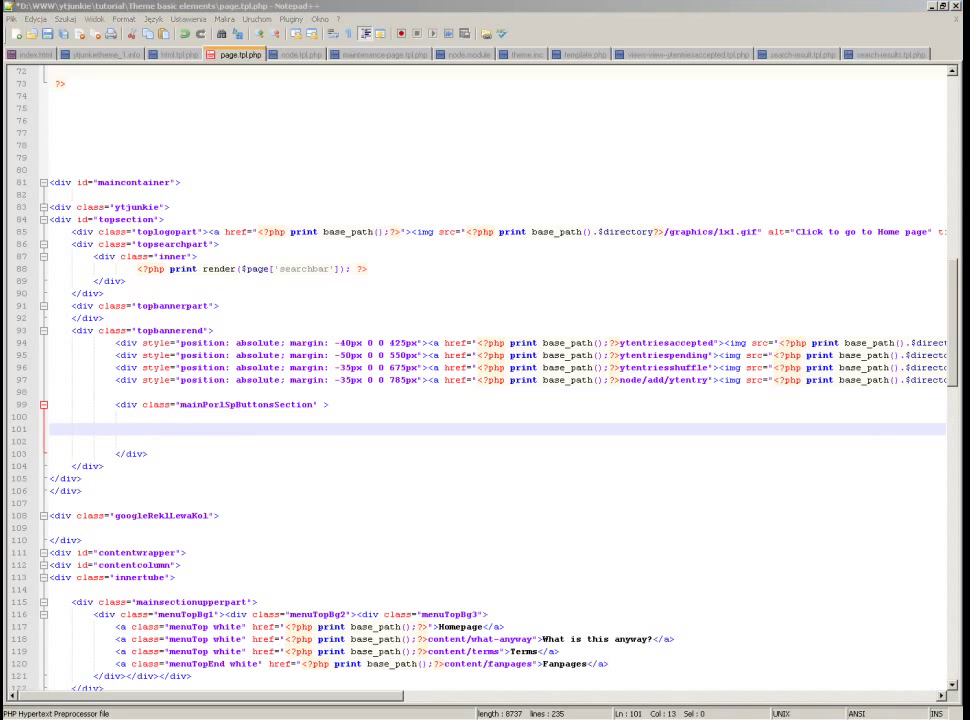
left_click(229, 428)
key("Return")
key("Return")
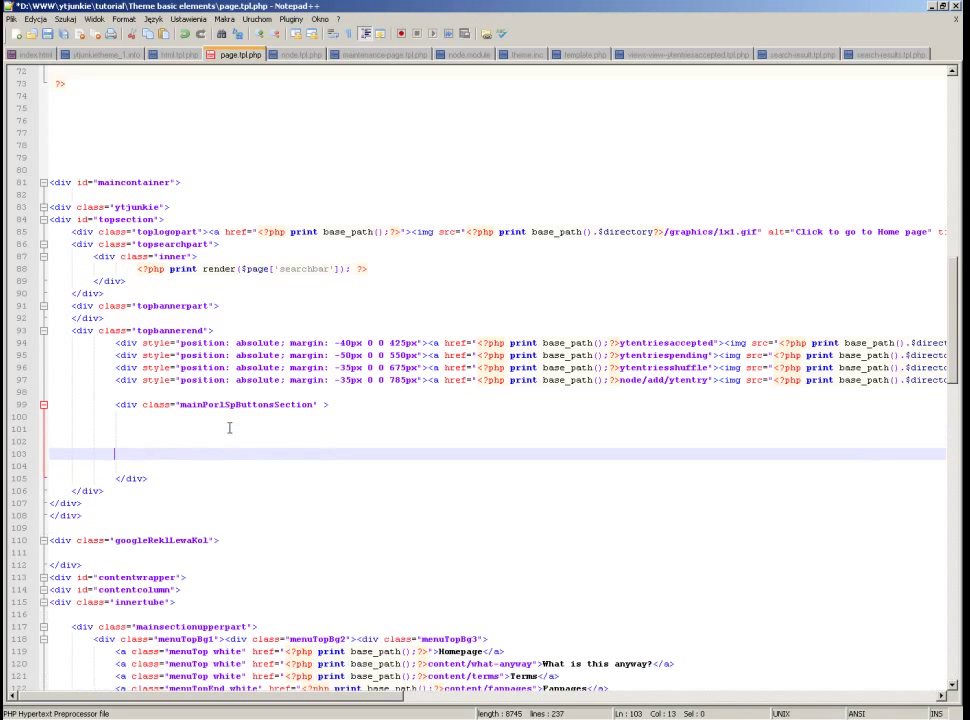
Paste the copied Twitter, +1 and Facebook like button markup into the mainPorlSpButtonsSection div, indent its iframe line to match, and save the file.
key("ctrl+v")
key("ctrl+s")
key("Up")
key("Up")
key("Up")
key("Up")
key("Home")
key("Tab")
key("Tab")
key("Tab")
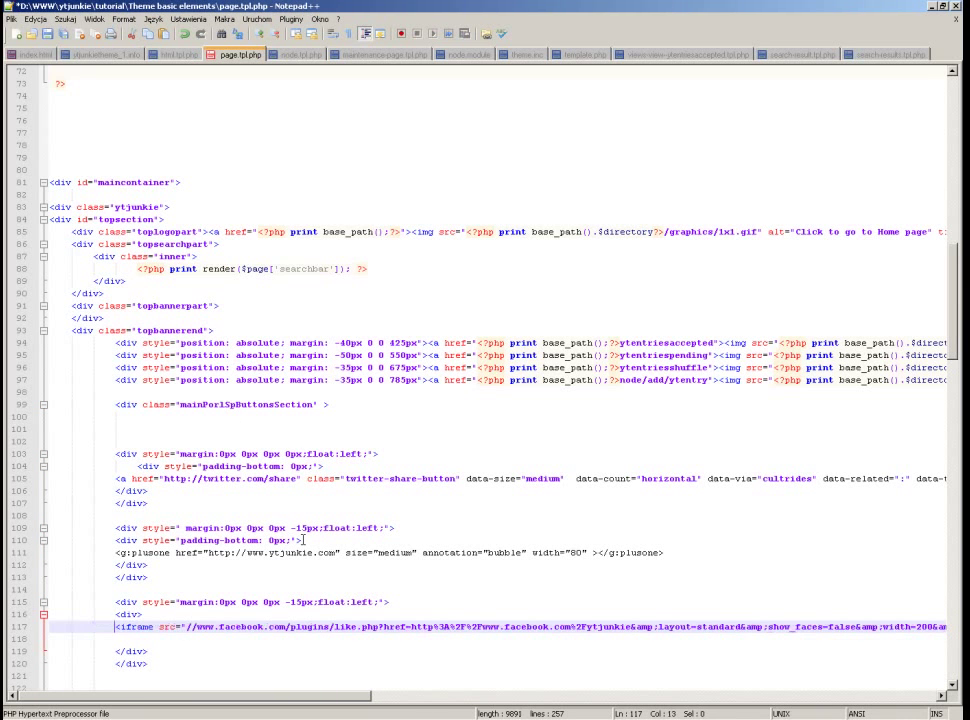
key("ctrl+s")
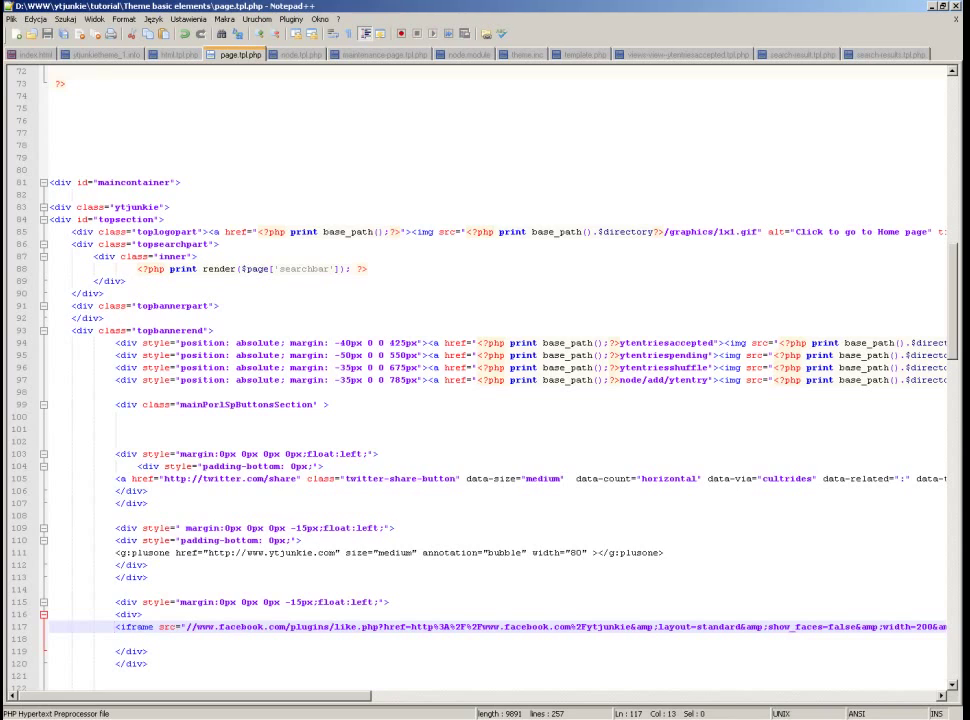
Switch to FileZilla and upload the updated page.tpl.php to the server's ytjunkietheme_1 folder.
key("alt+Tab")
left_click_drag(40, 276, 620, 395)
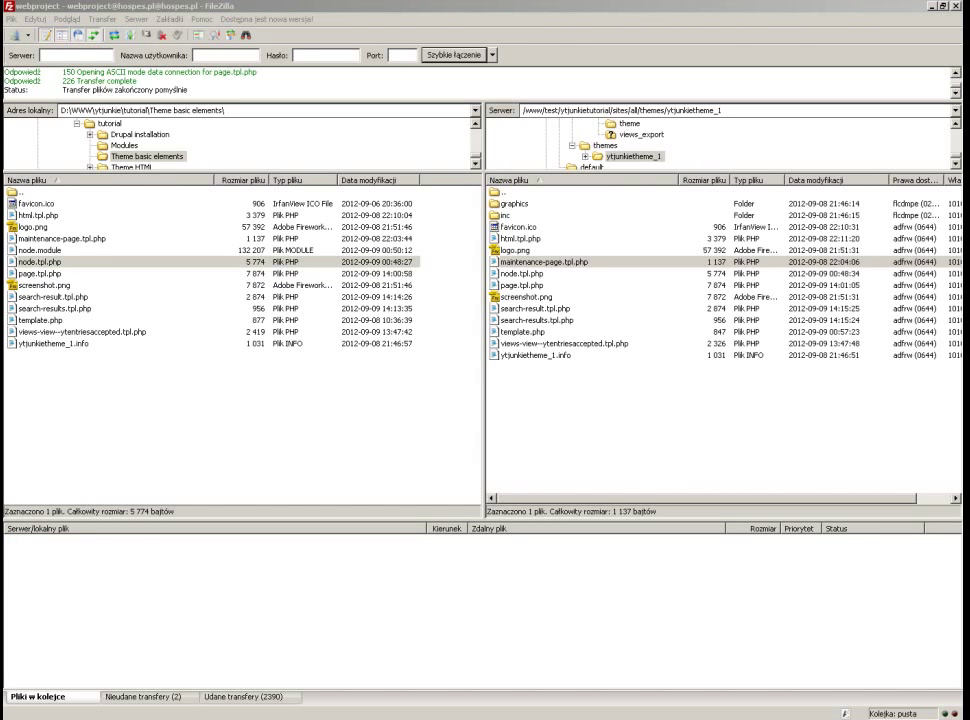
Switch to Firefox to clear all caches on the Performance page, and reload the YTJunkie front page in Chrome.
key("alt+Tab")
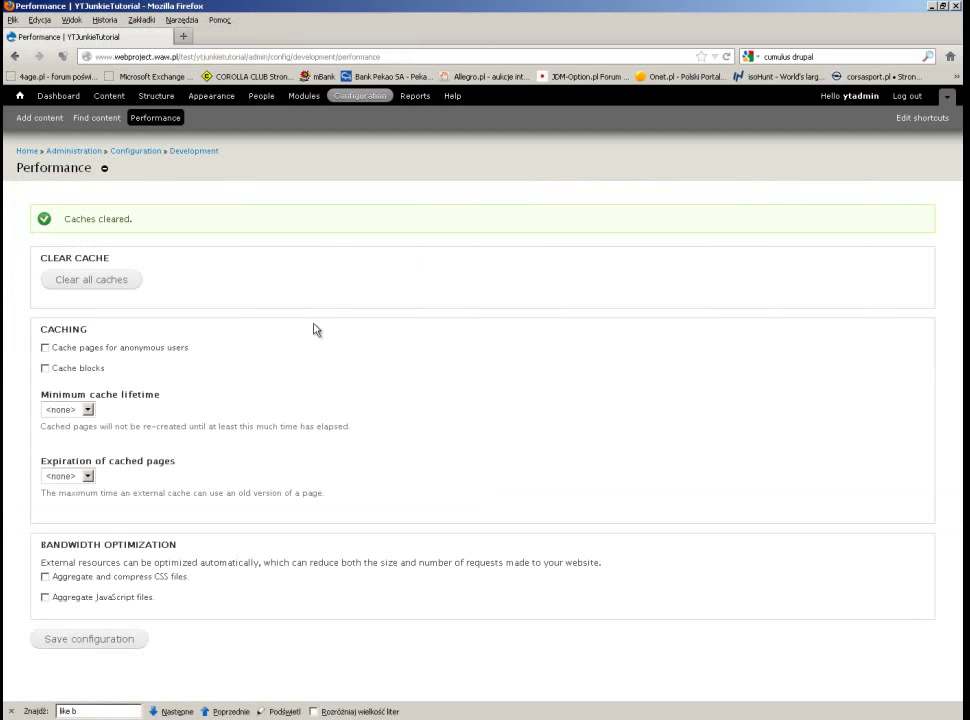
left_click(96, 277)
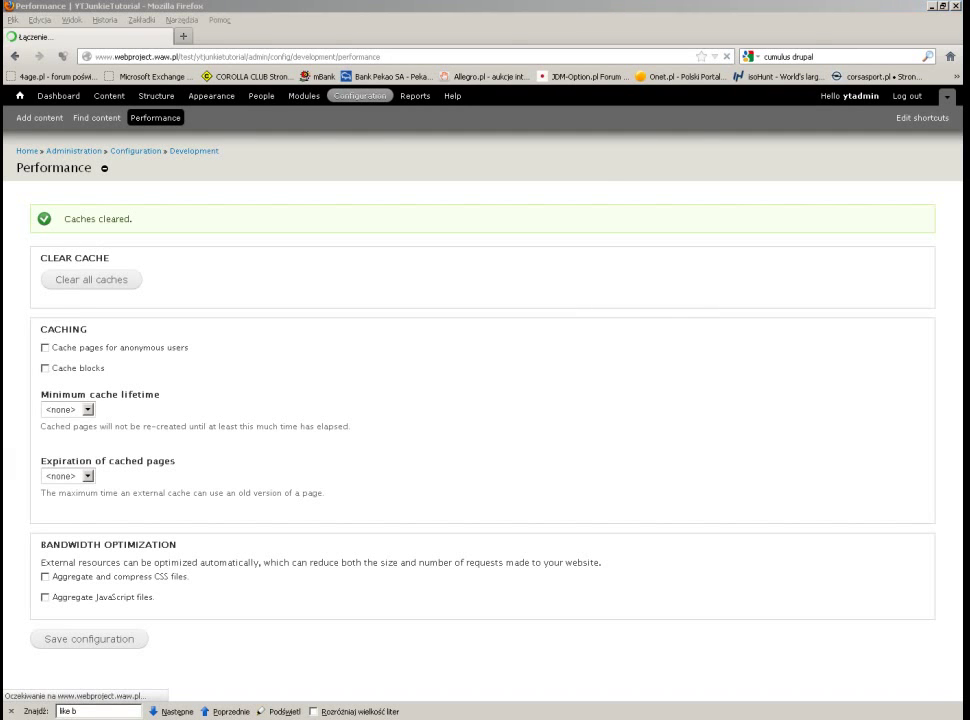
key("alt+Tab")
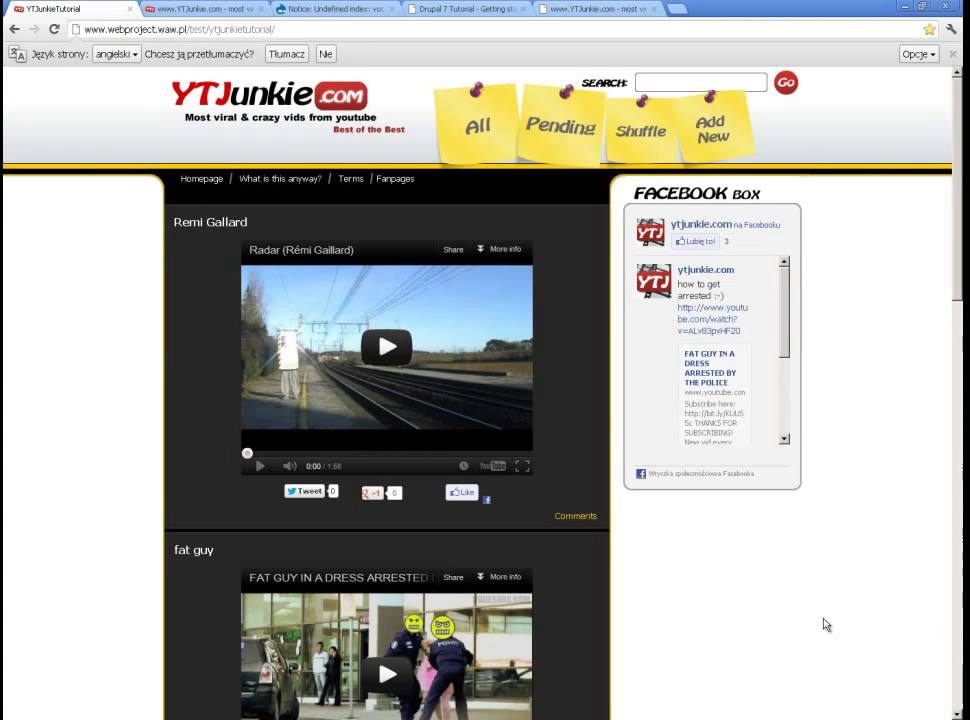
key("F5")
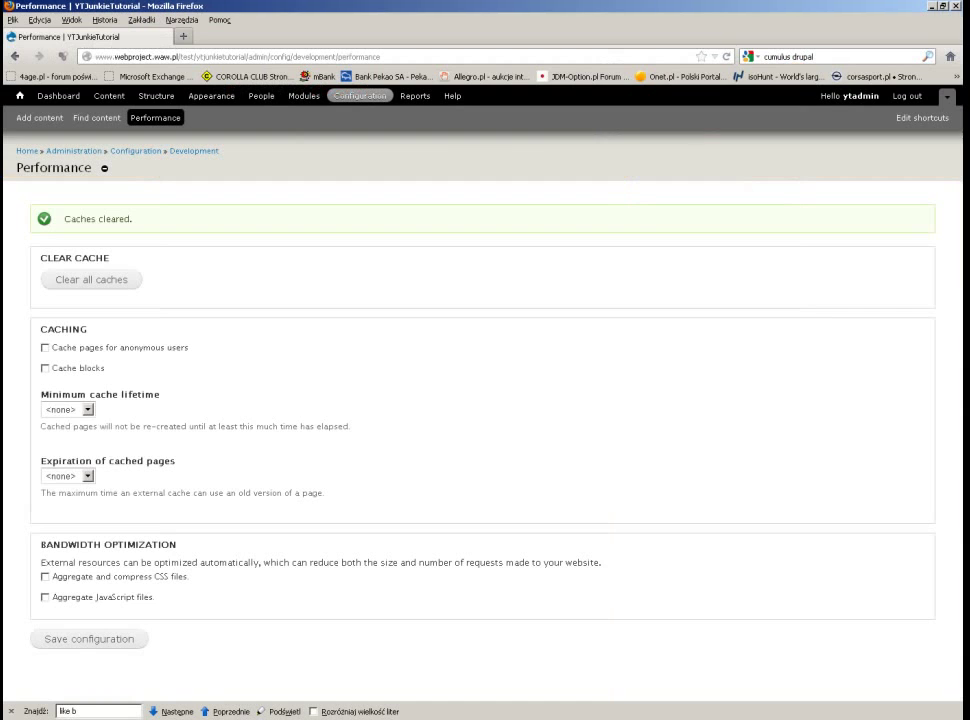
In Firefox, install the Tagadelic module on the Drupal site from the local archive tagadelic-7.x-1.x-dev.tar.gz.
left_click(303, 97)
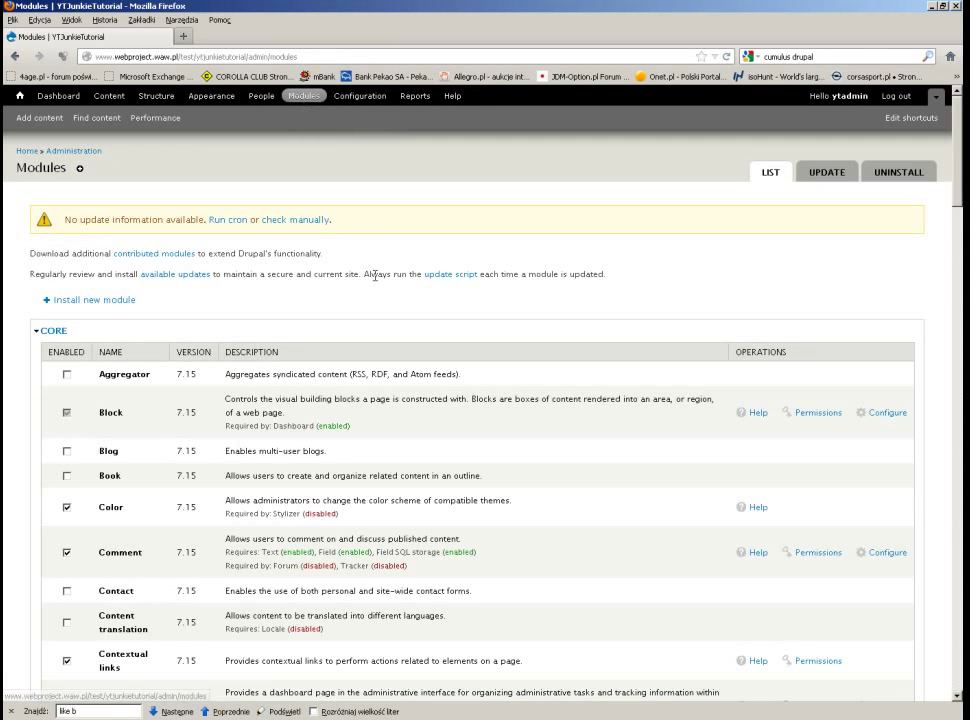
left_click(105, 302)
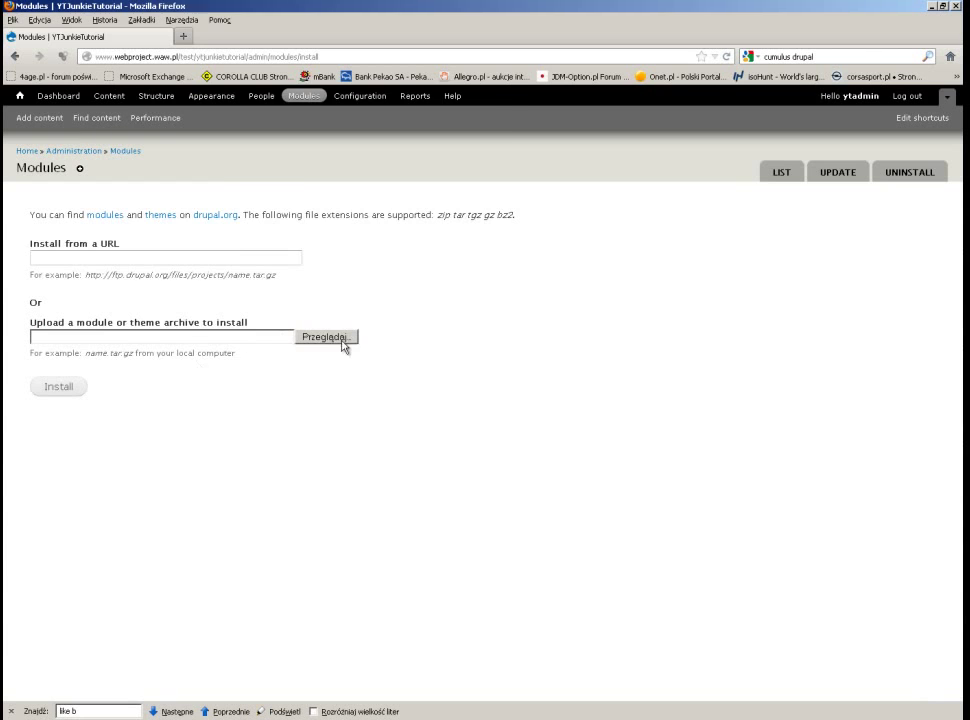
left_click(341, 338)
left_click(230, 234)
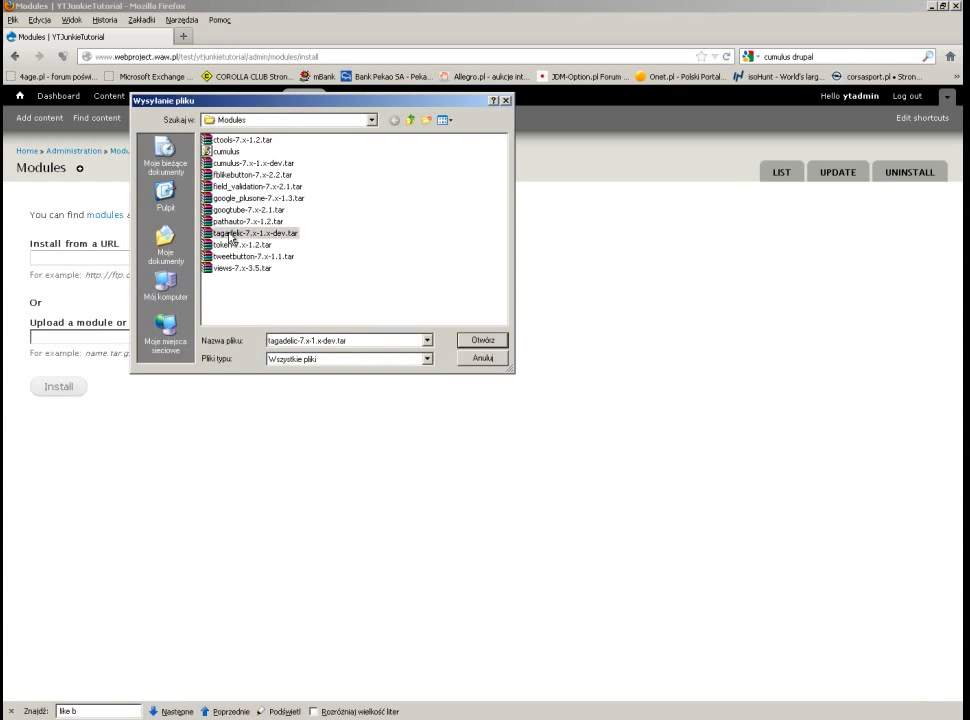
double_click(230, 237)
left_click(62, 390)
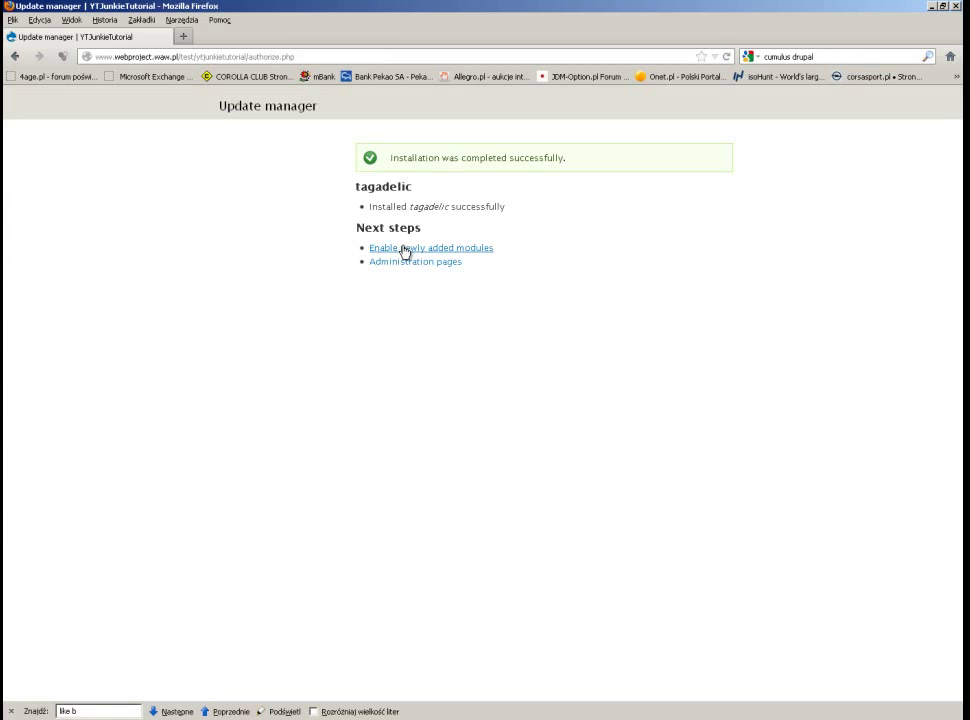
Return to the module list and install the Cumulus module from the local archive cumulus-7.x-1.x-dev.tar.gz.
left_click(405, 251)
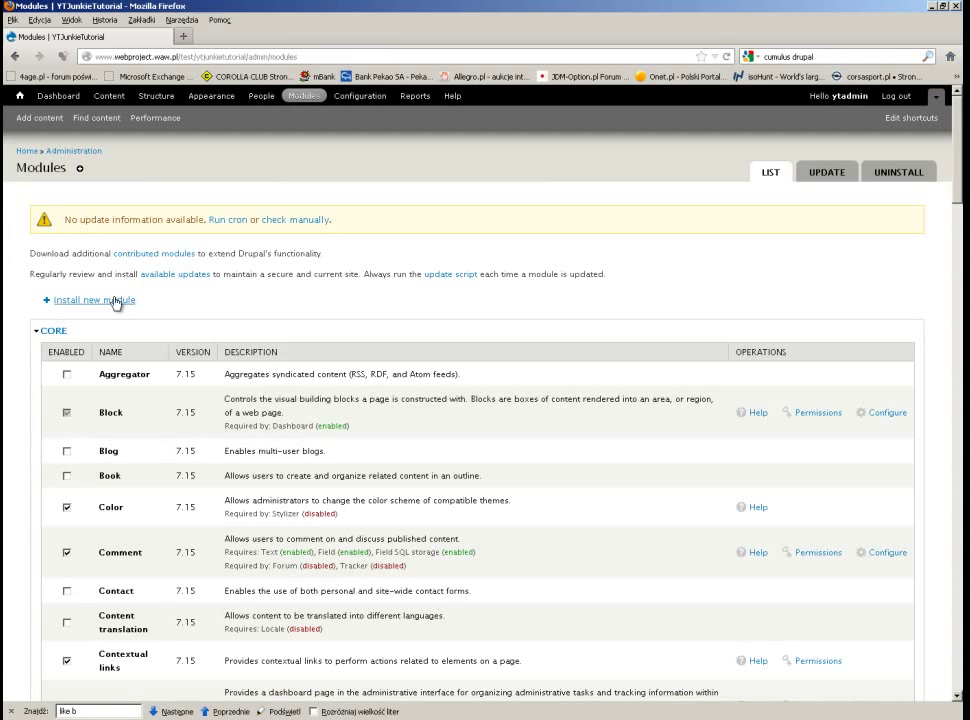
left_click(115, 301)
left_click(325, 338)
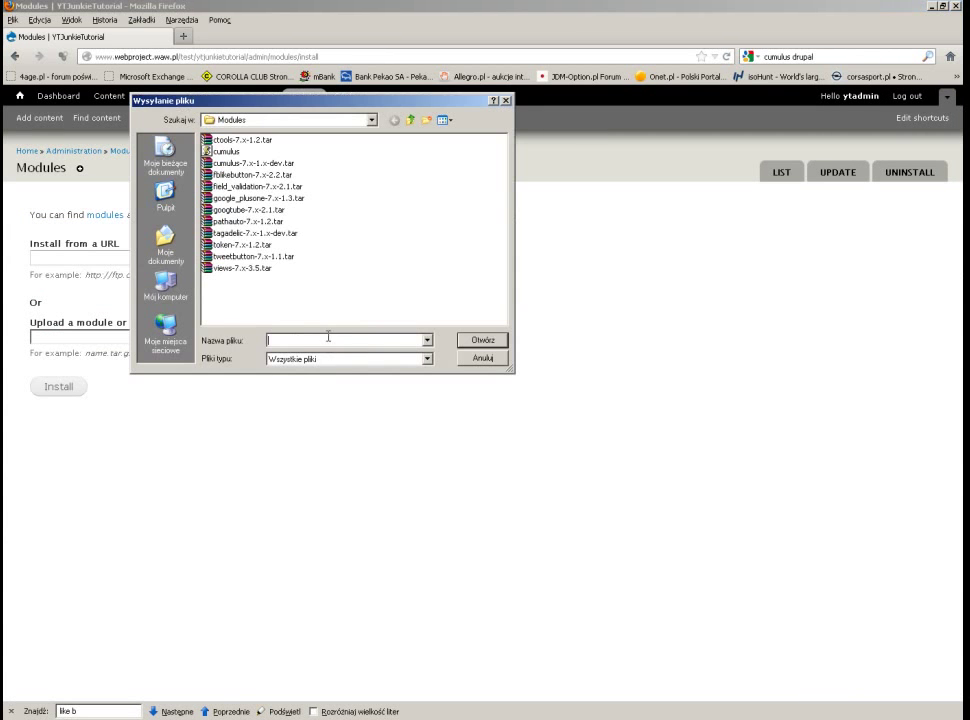
left_click(236, 164)
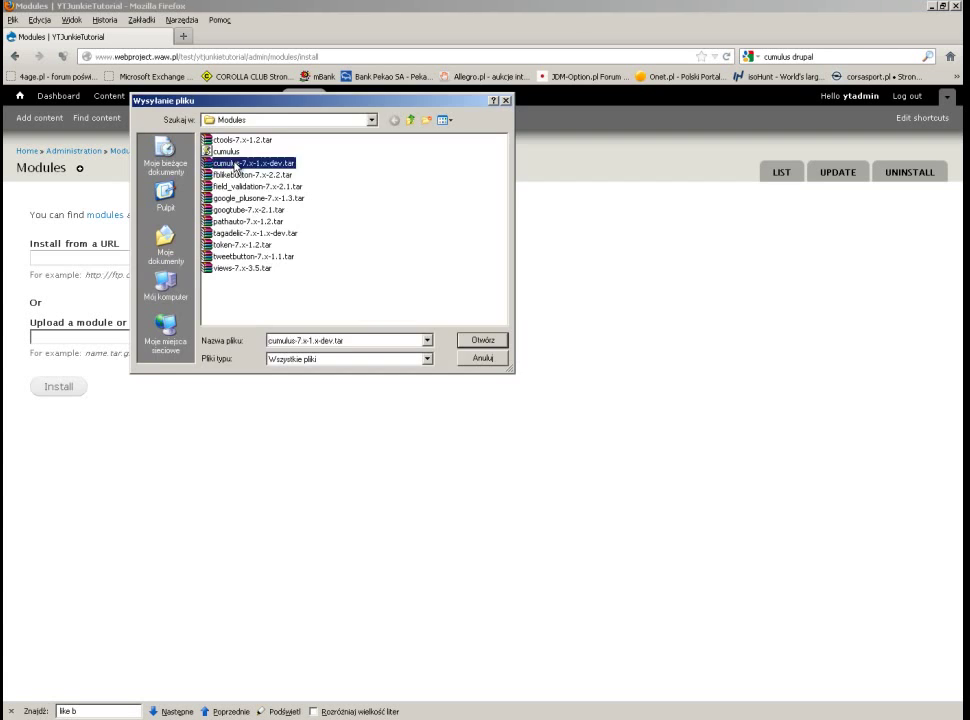
double_click(236, 164)
left_click(82, 388)
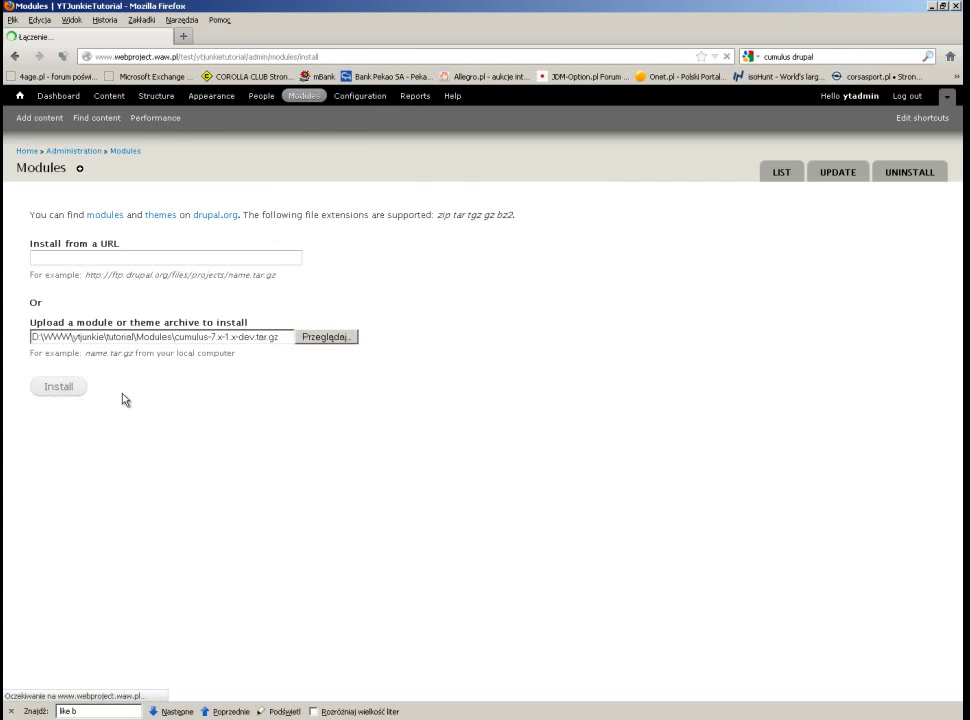
Enable the newly installed Cumulus and Tagadelic modules in the module list and save the configuration.
left_click(440, 250)
scroll(401, 364, "down", 10)
scroll(401, 364, "down", 20)
left_click(73, 425)
left_click(73, 380)
left_click(138, 645)
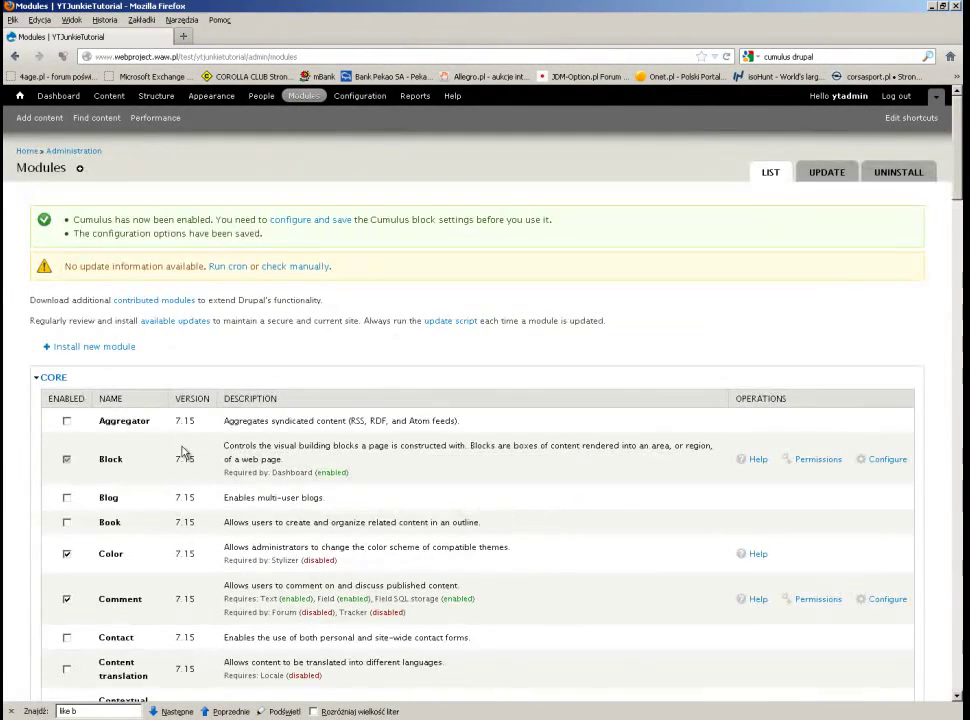
Switch to FileZilla and open the sites/all/modules/cumulus folder on the server.
key("alt+Tab")
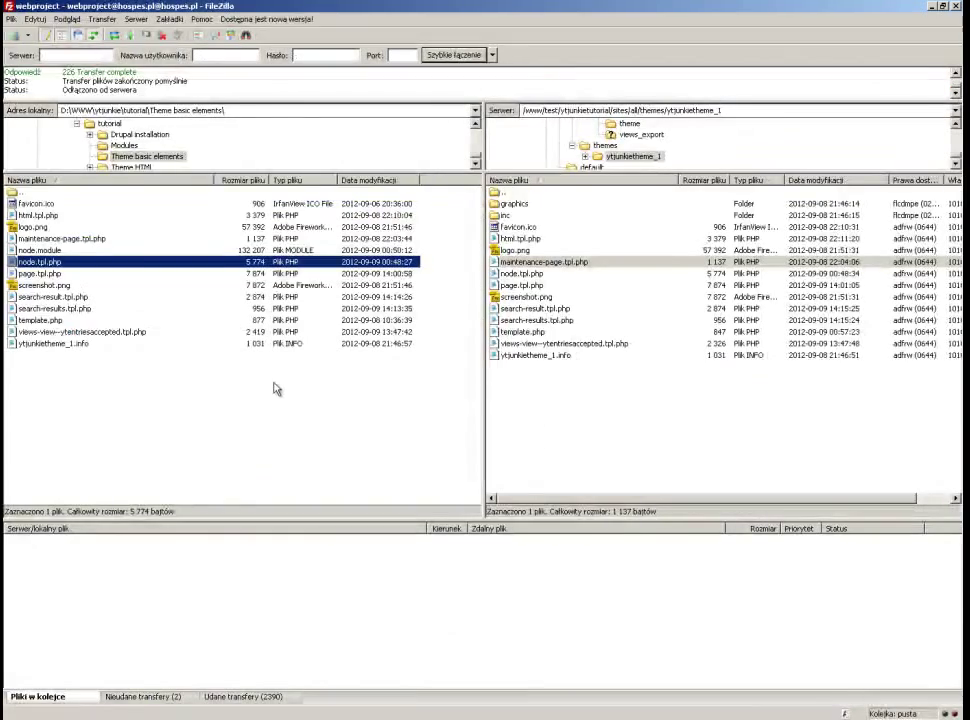
double_click(521, 194)
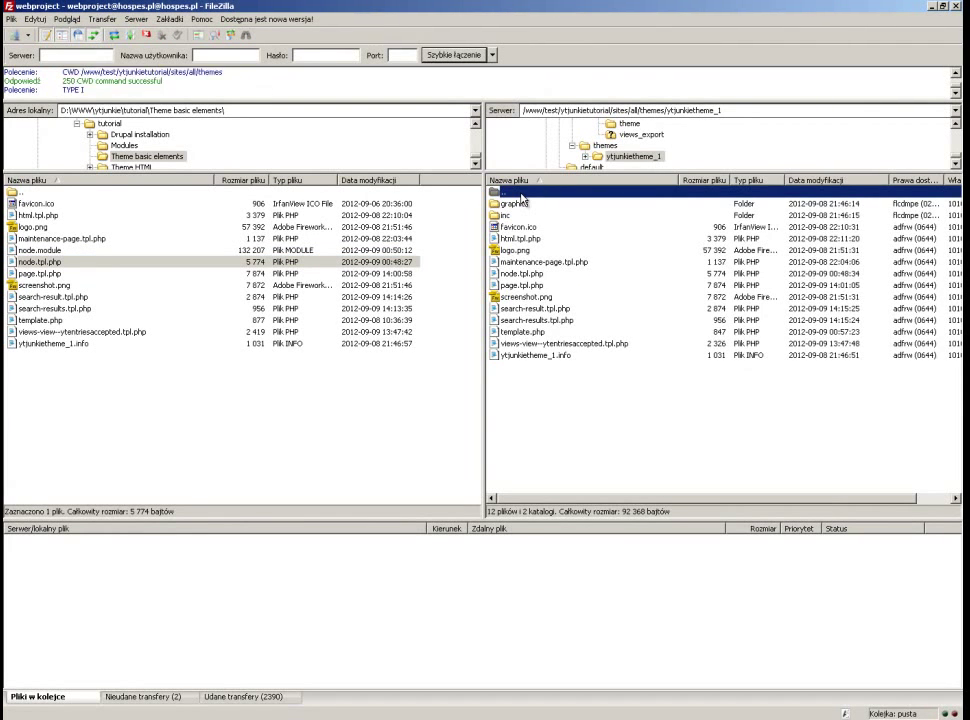
double_click(521, 194)
double_click(510, 204)
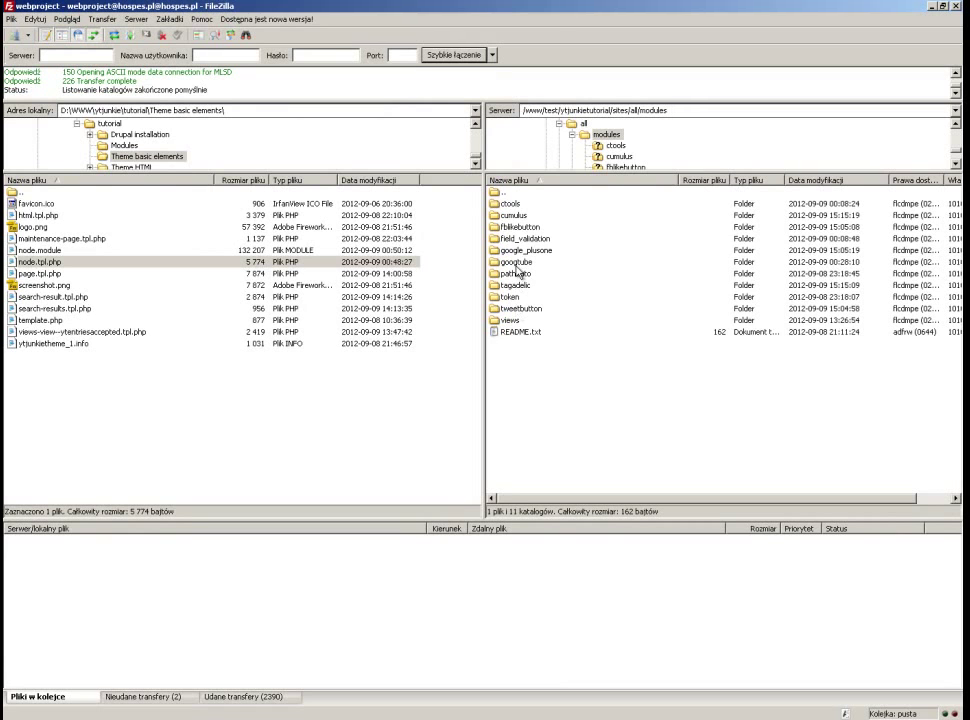
left_click(522, 216)
double_click(522, 216)
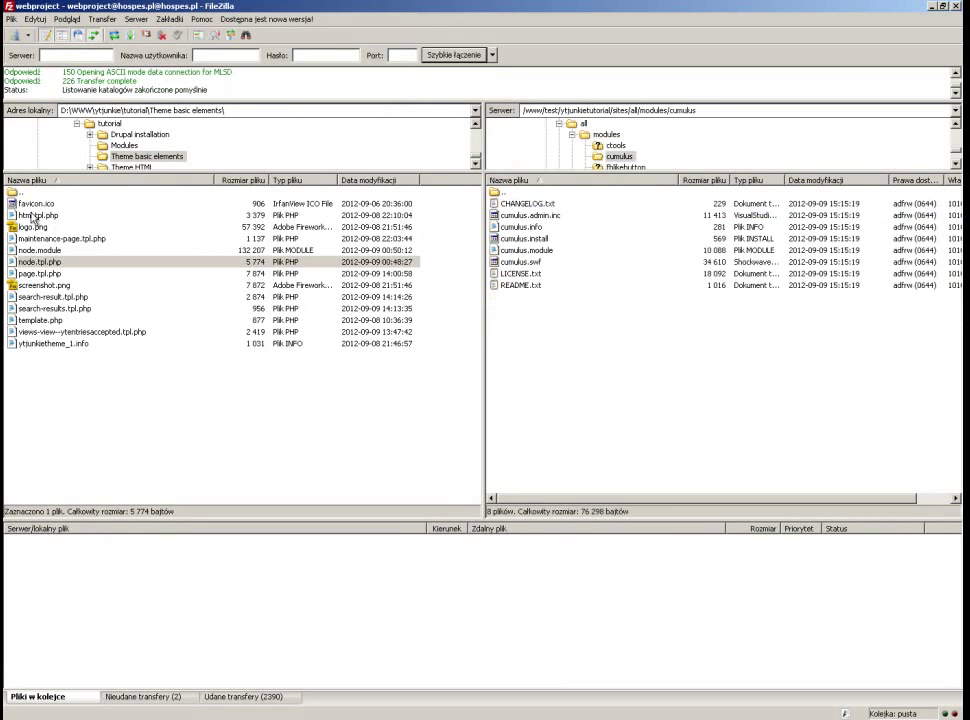
Browse to the local tutorial\Modules folder and upload cumulus.js to the server's cumulus module folder.
double_click(30, 192)
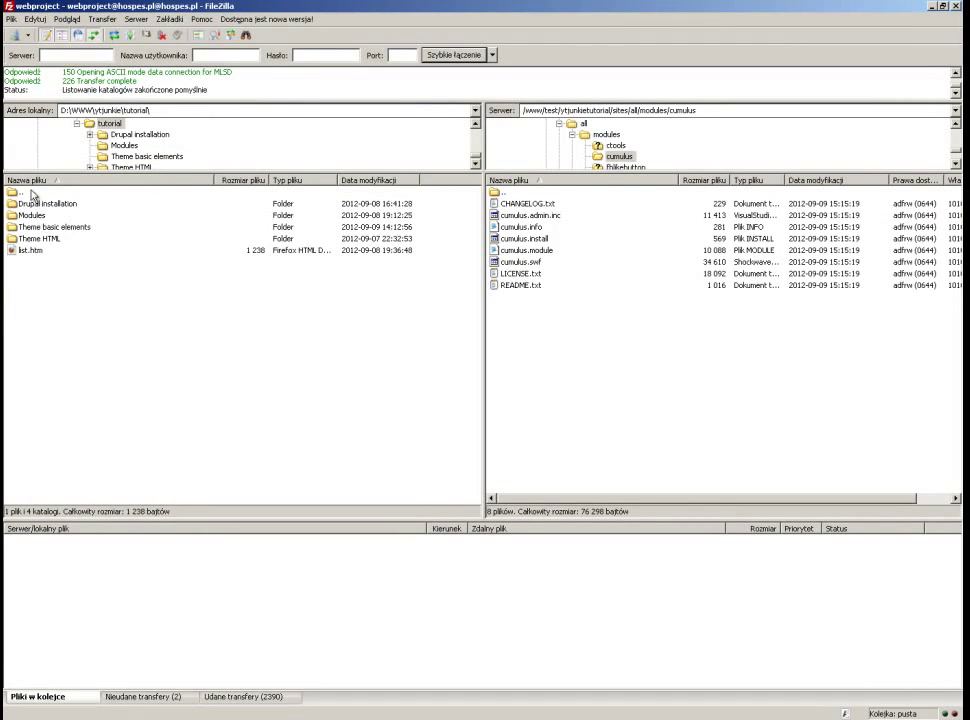
double_click(22, 192)
double_click(35, 215)
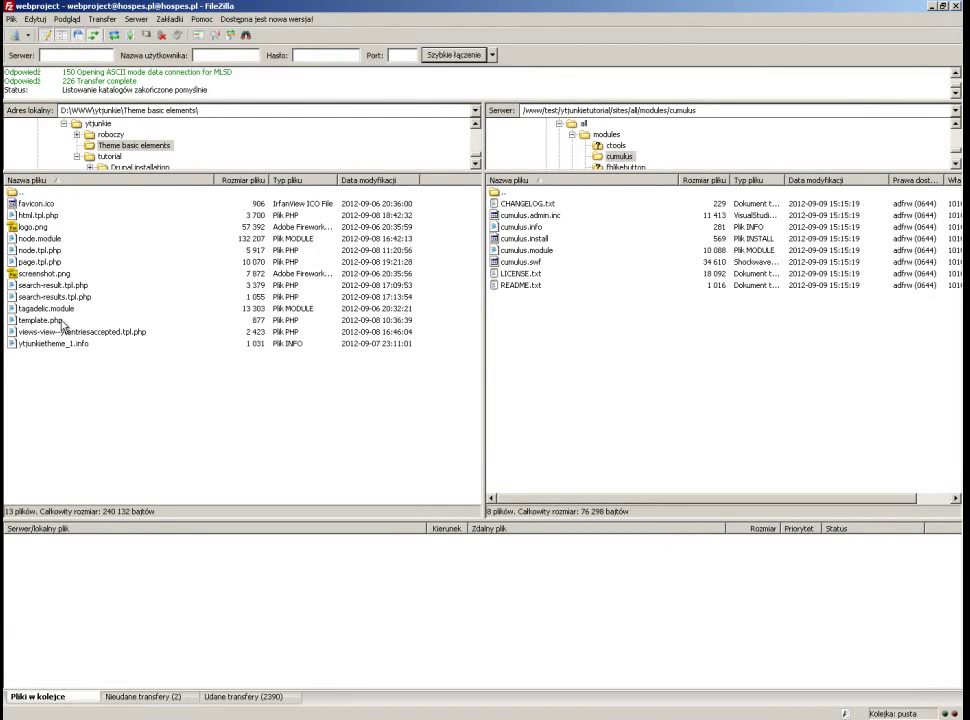
double_click(28, 192)
double_click(33, 228)
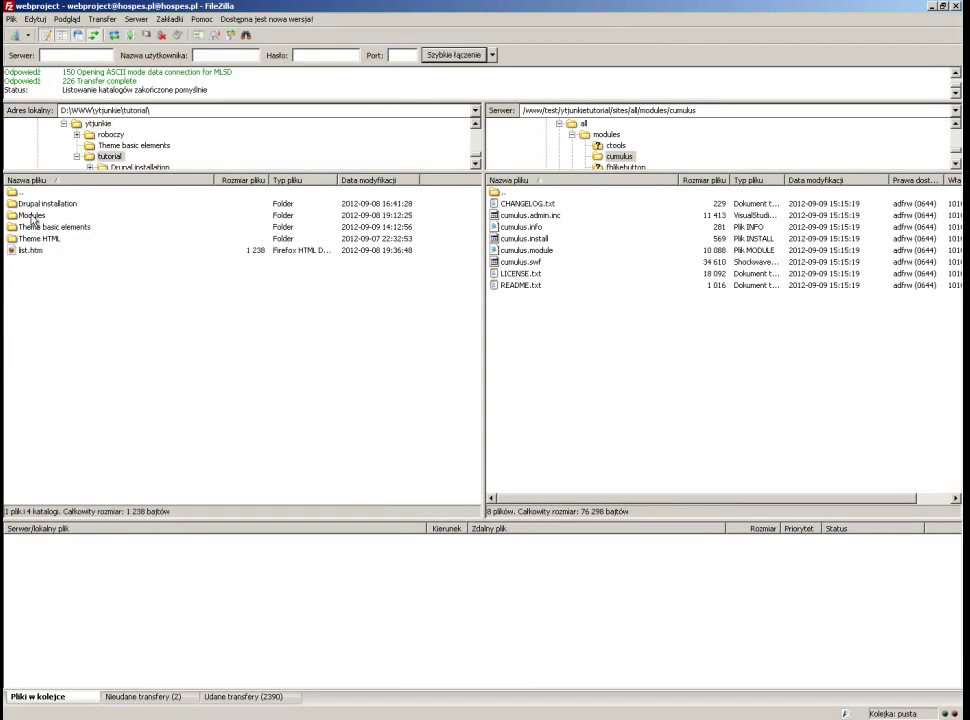
double_click(32, 215)
left_click_drag(32, 227, 586, 352)
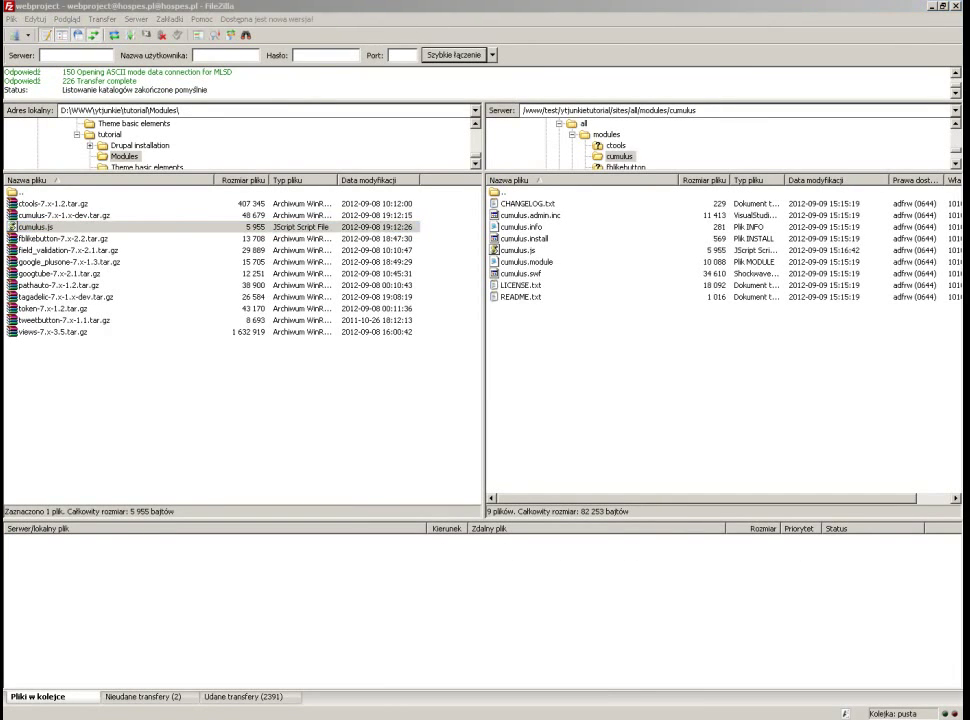
Switch to Firefox, start a new cumulus block from the Blocks administration page, and enter Tags as its description.
key("alt+Tab")
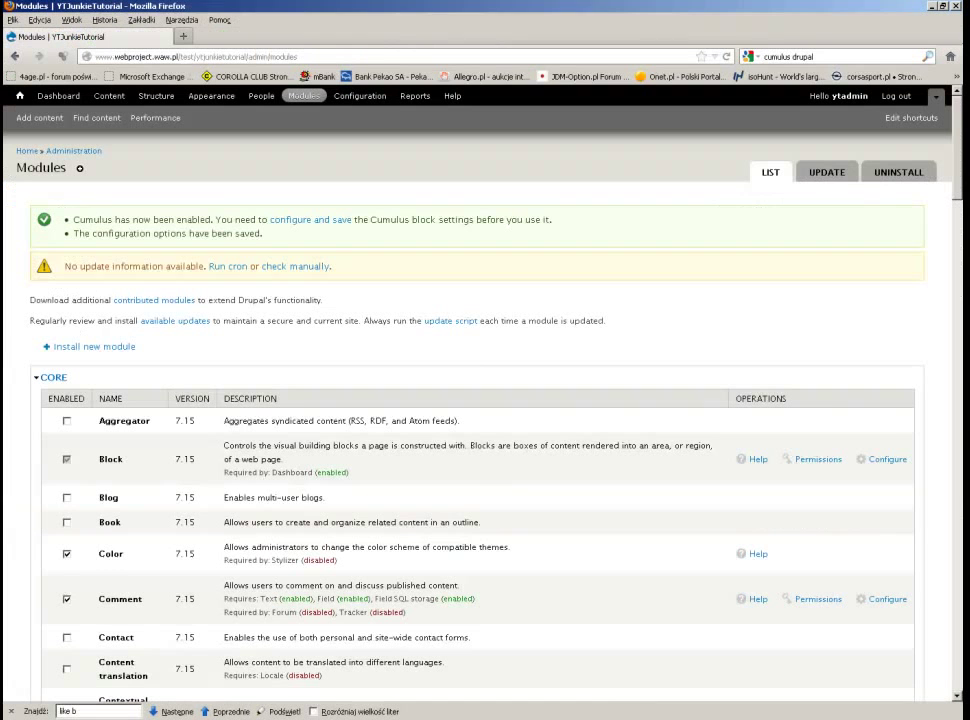
left_click(160, 97)
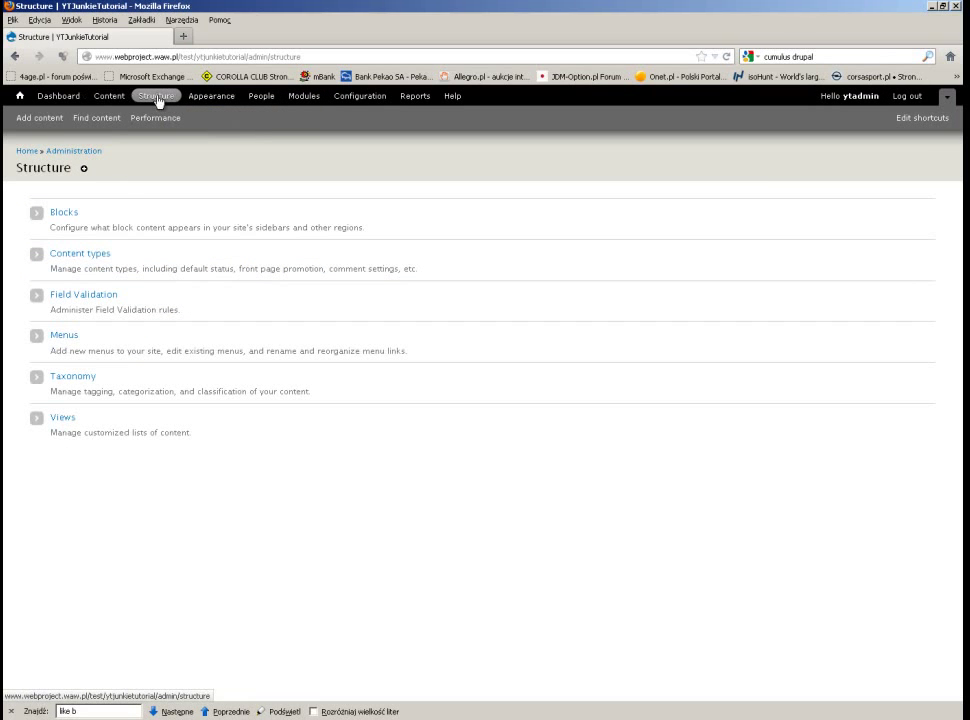
left_click(64, 213)
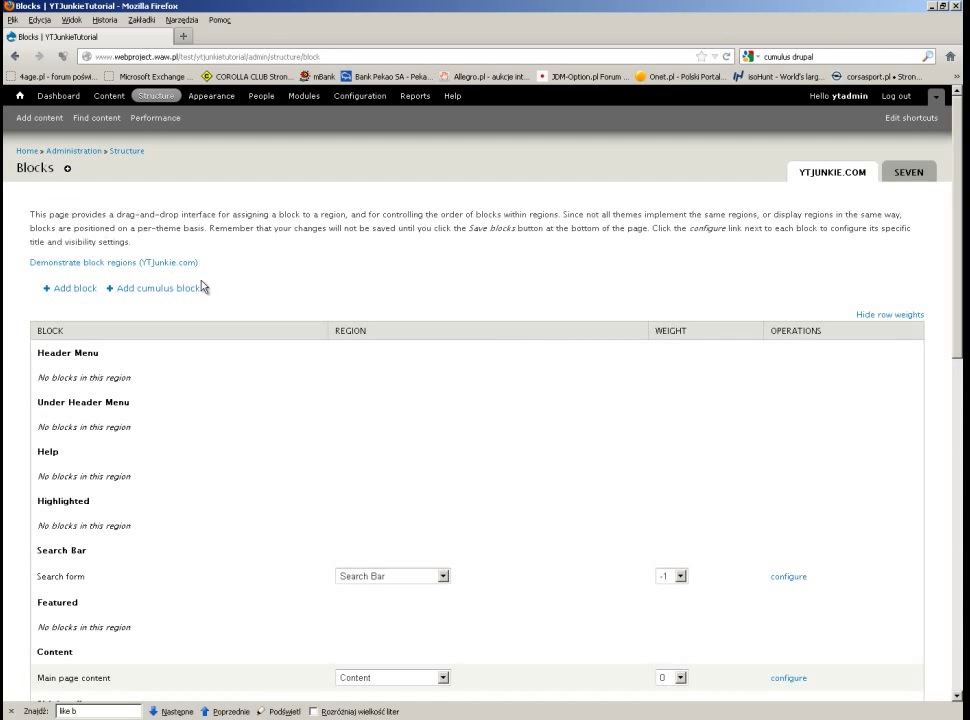
left_click(141, 294)
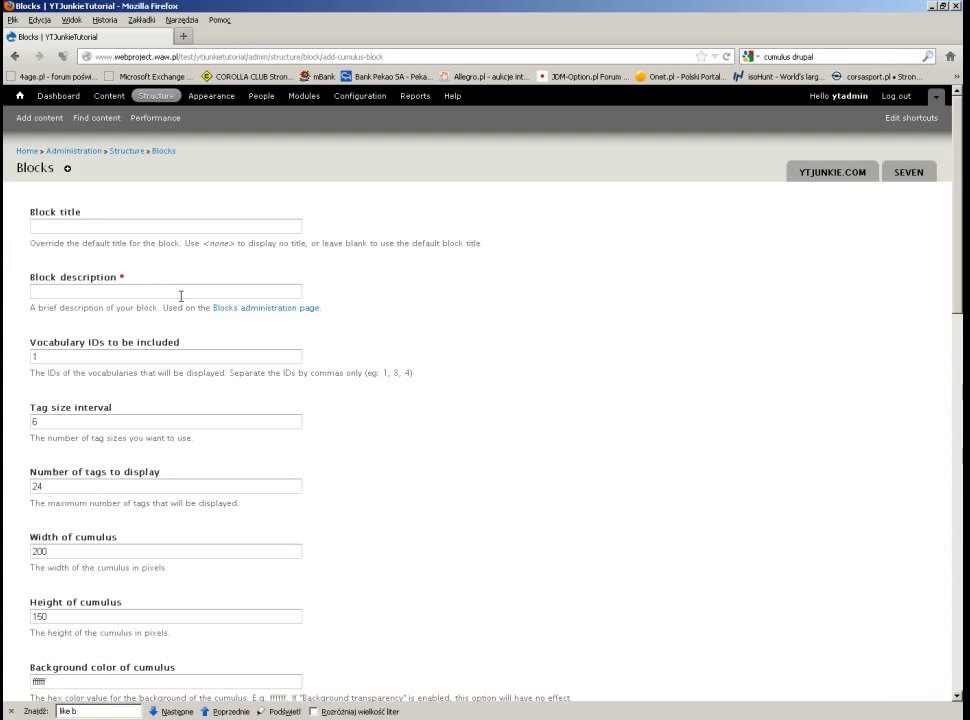
left_click(105, 290)
type("Tags")
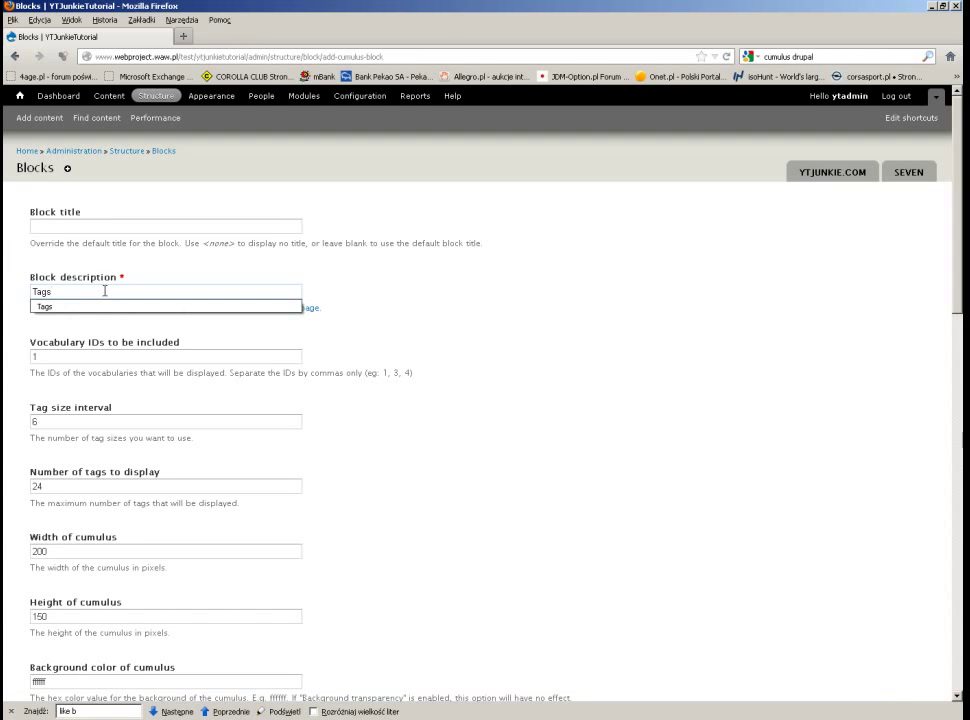
key("Return")
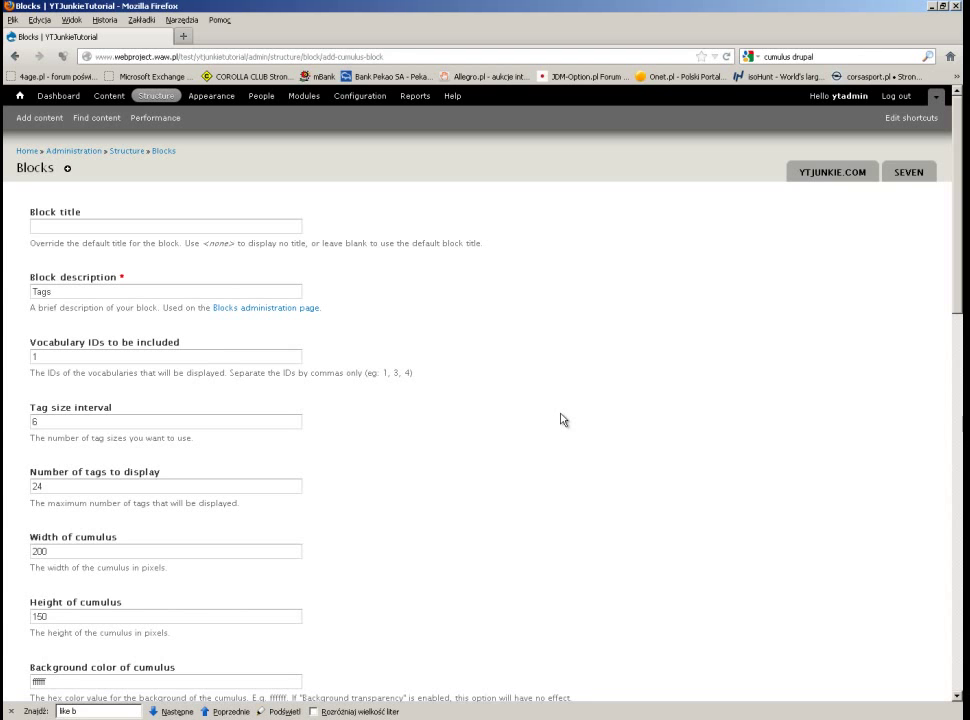
Set the cumulus block to display 60 tags, with a width and height of 280 pixels.
scroll(517, 431, "down", 10)
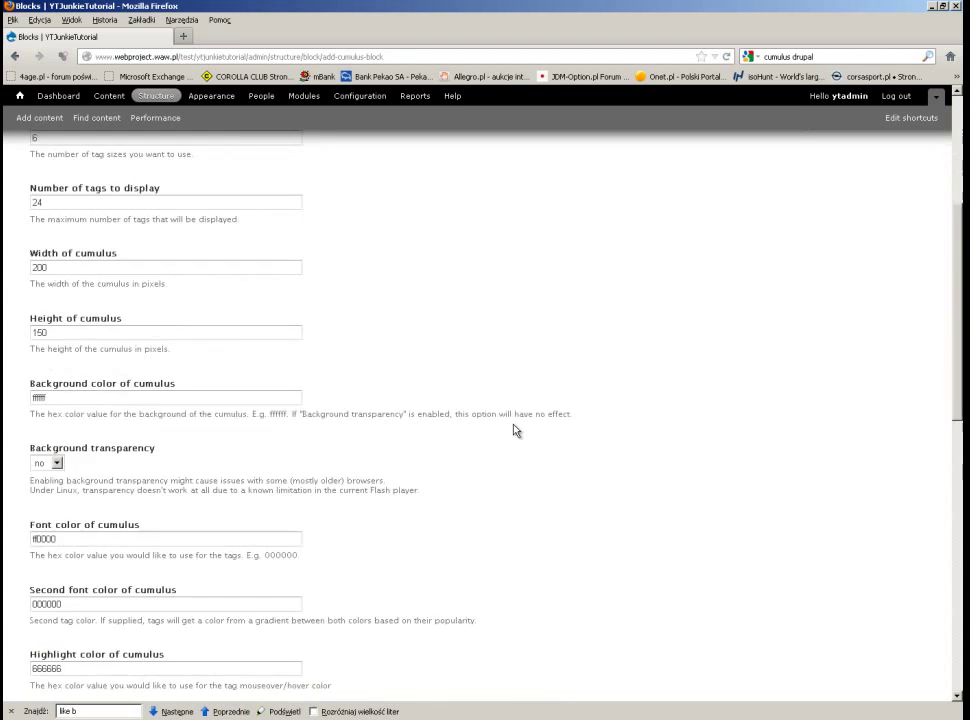
scroll(515, 430, "up", 10)
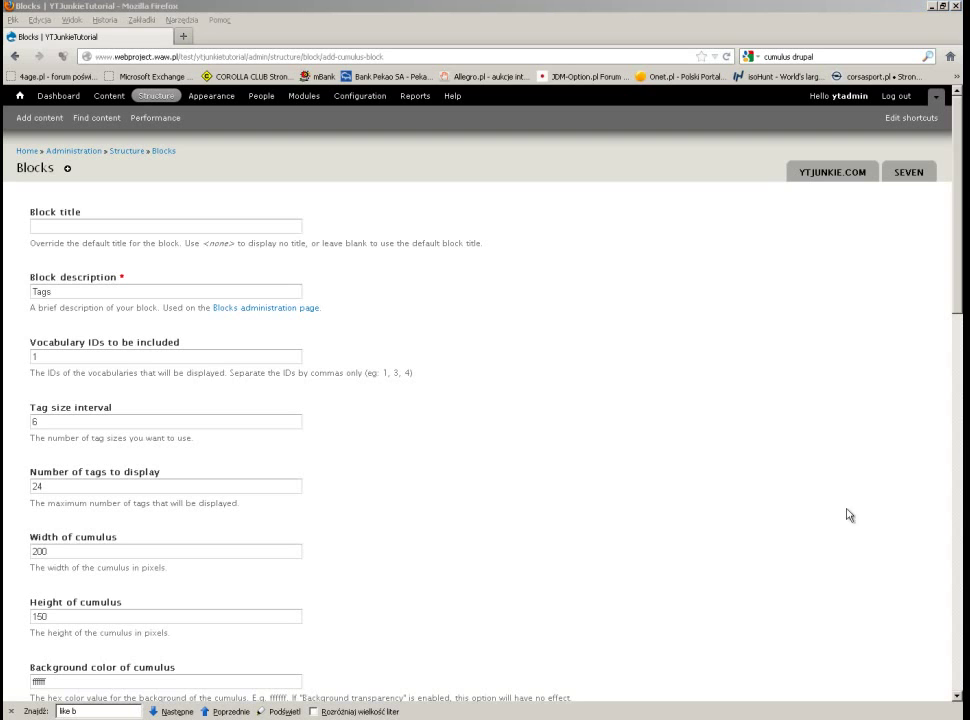
scroll(90, 452, "down", 2)
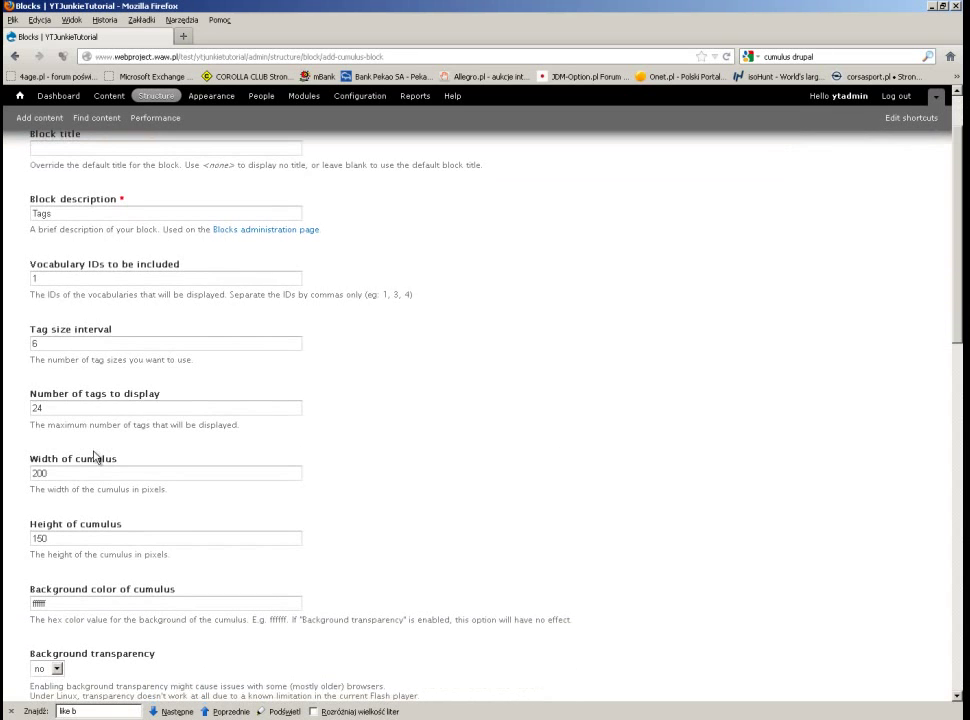
left_click_drag(44, 409, 4, 409)
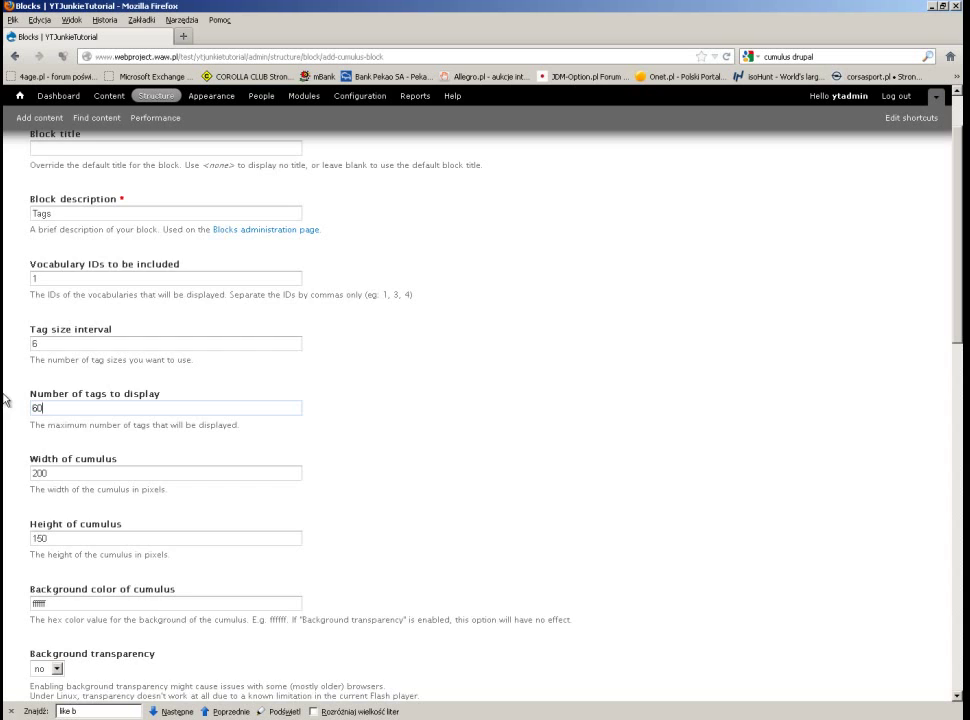
scroll(4, 405, "down", 3)
left_click_drag(61, 314, 4, 315)
type("280")
key("Tab")
type("280")
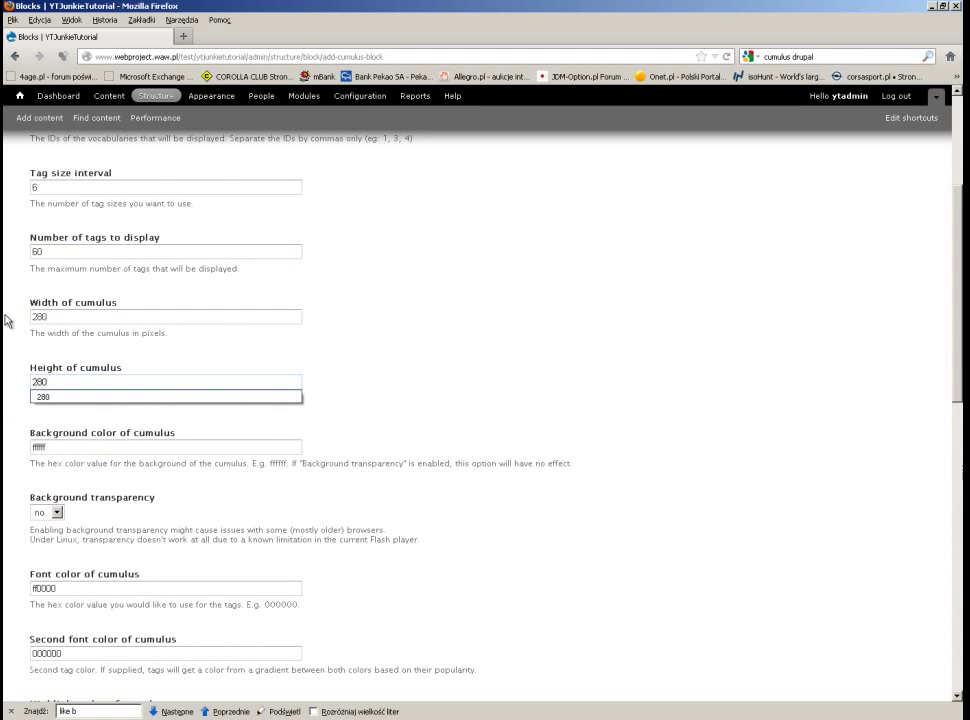
left_click(5, 320)
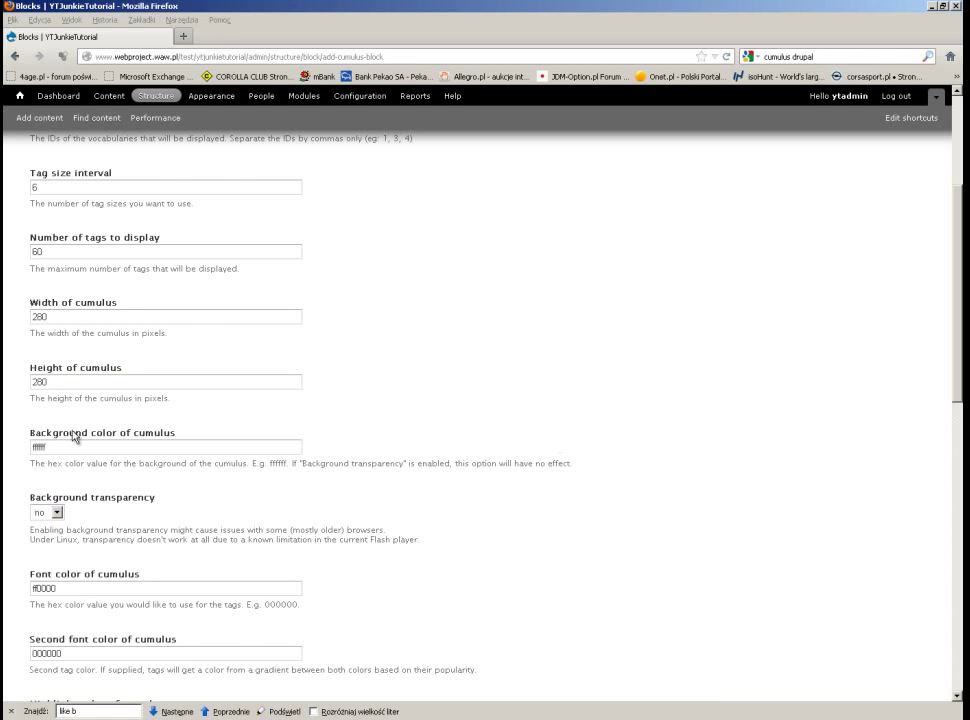
Set the cumulus background transparency to yes and its font color to 666666.
left_click(58, 511)
left_click(42, 537)
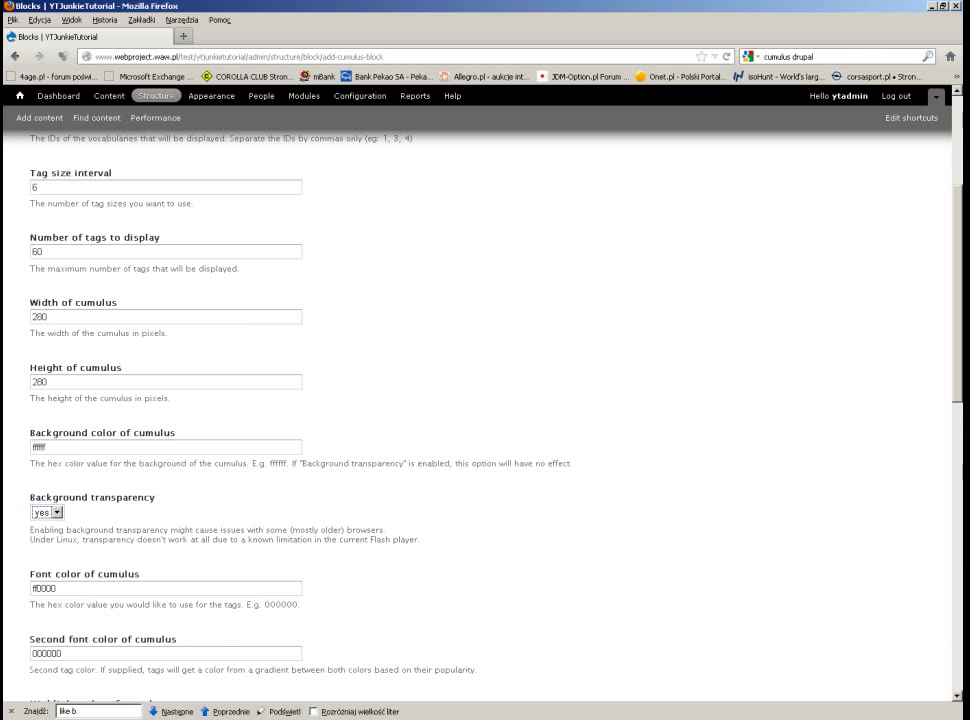
scroll(240, 512, "down", 3)
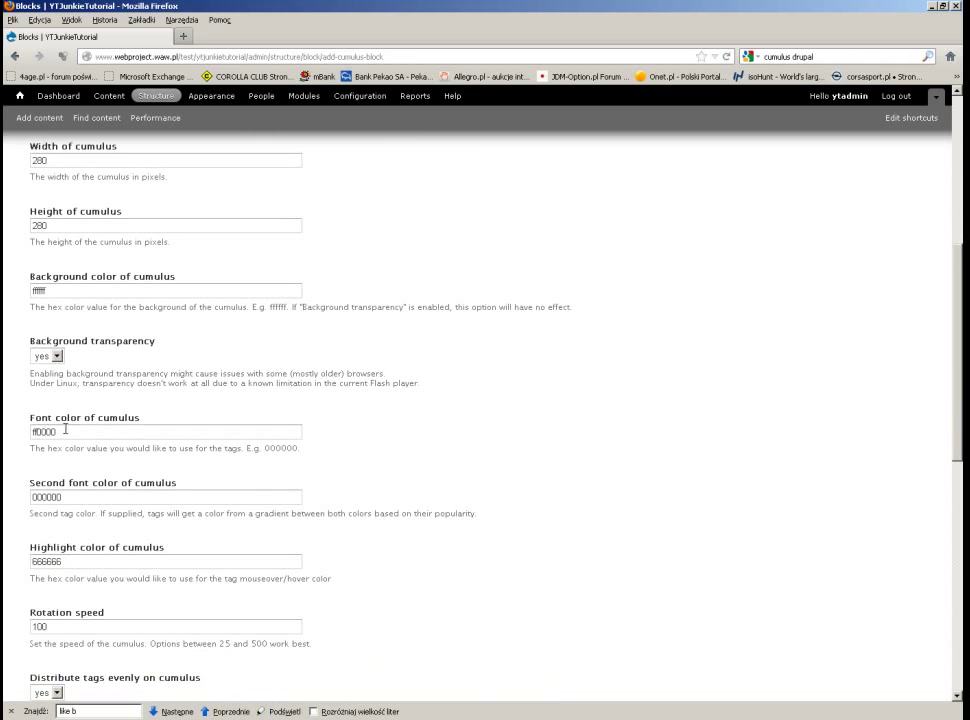
left_click_drag(65, 429, 5, 428)
type("666666")
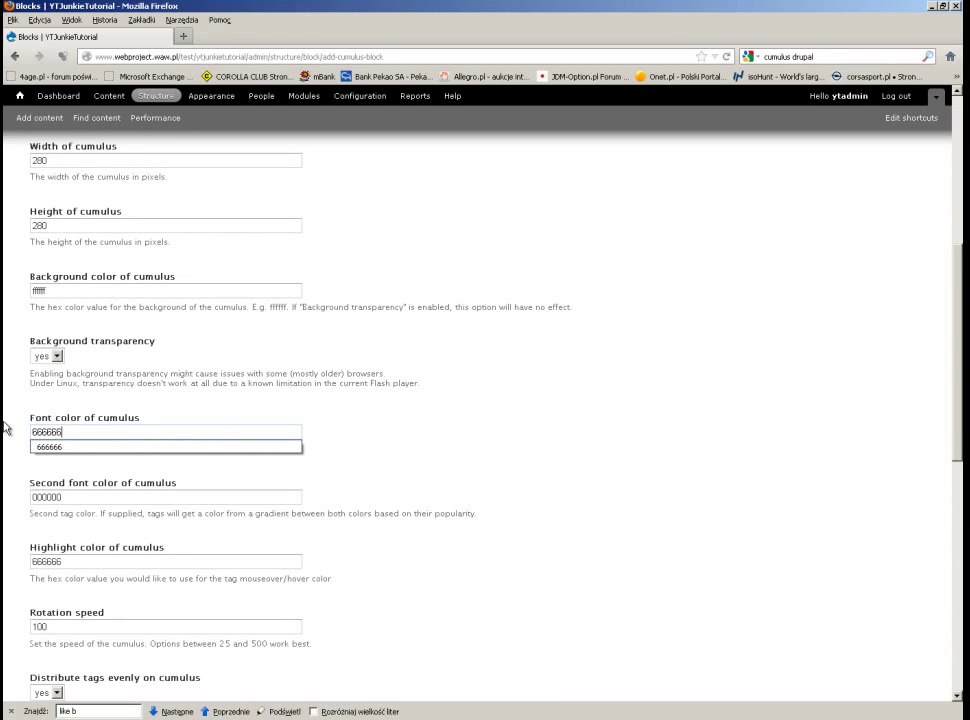
key("Down")
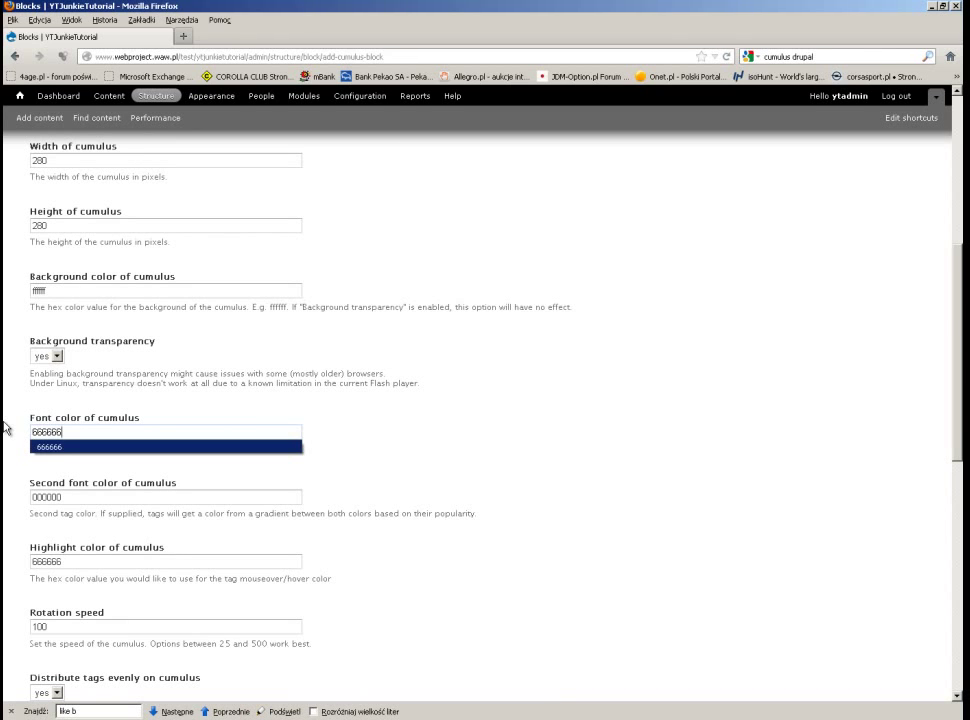
left_click(57, 447)
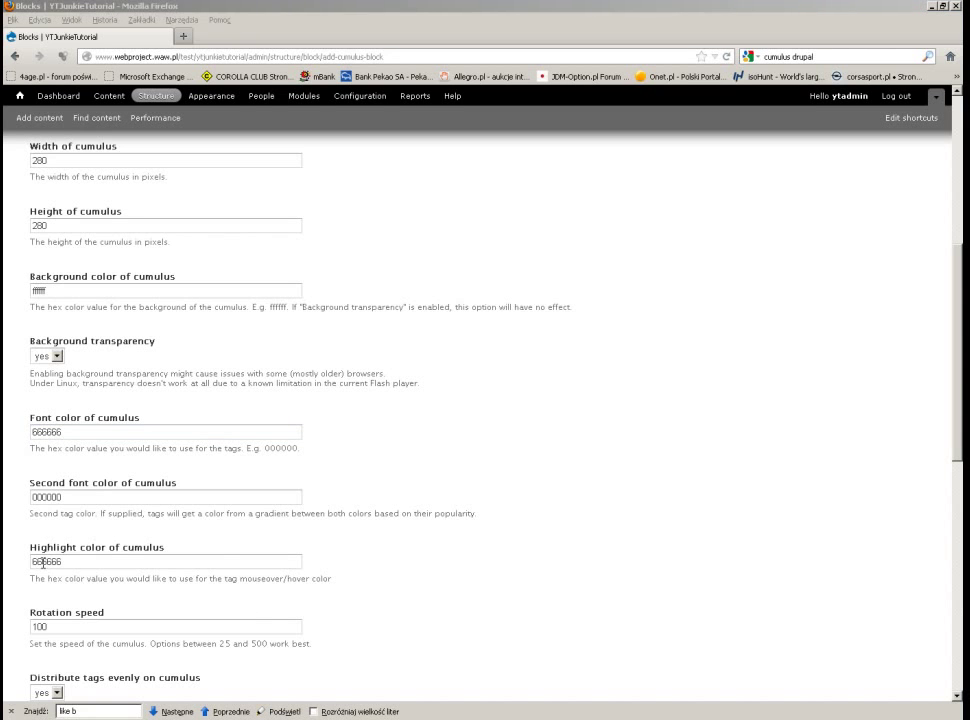
Set the cumulus highlight color to C80100 and the font size to 16.
double_click(43, 563)
type("C80100")
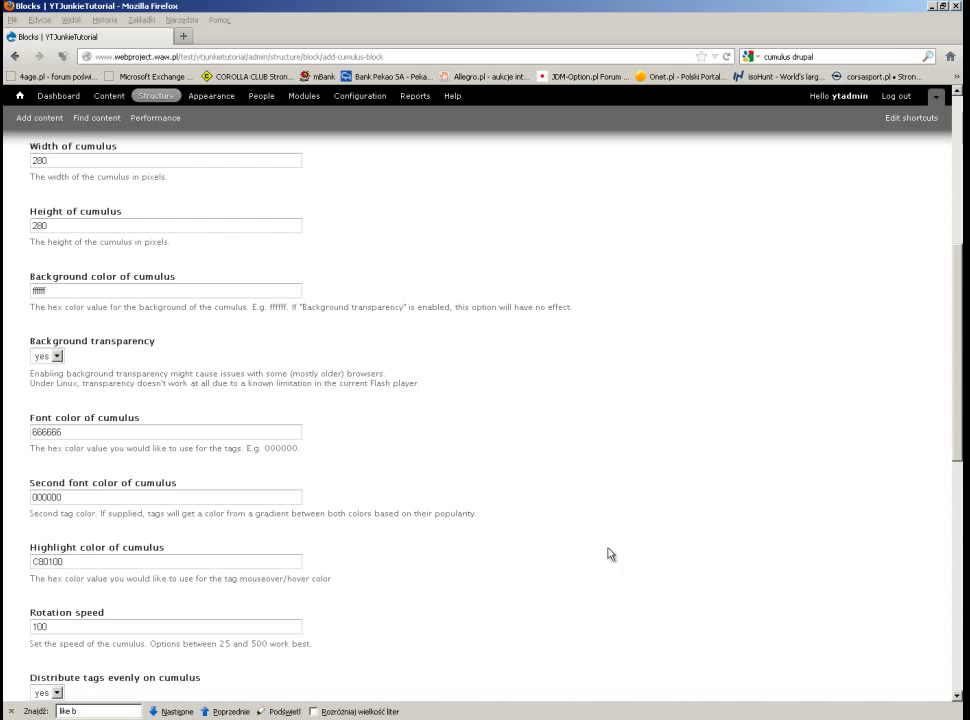
scroll(338, 527, "down", 7)
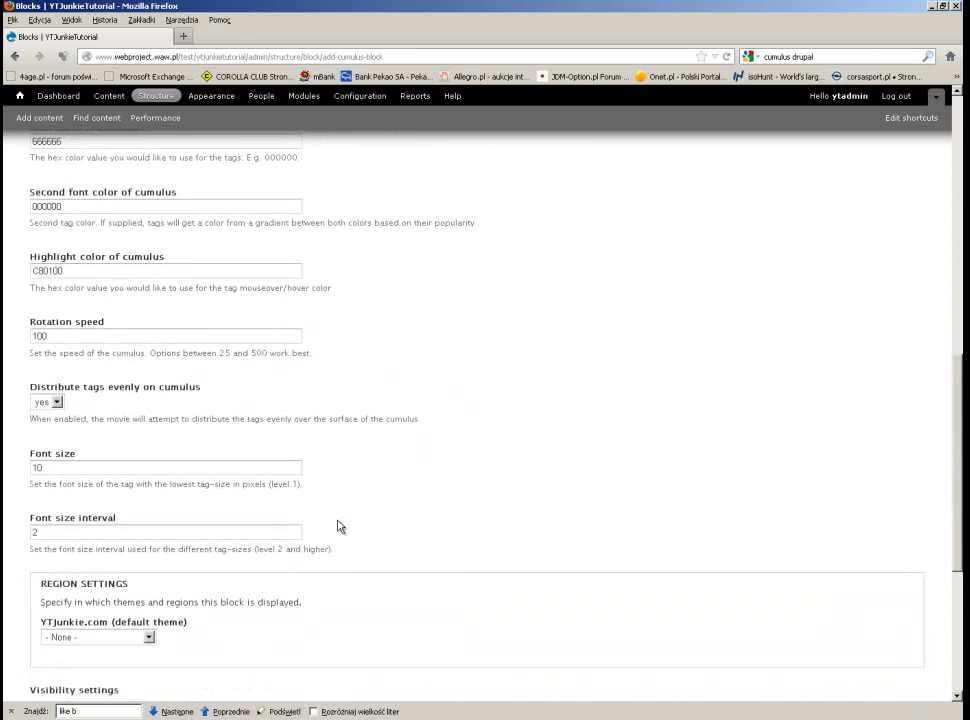
double_click(37, 368)
type("16")
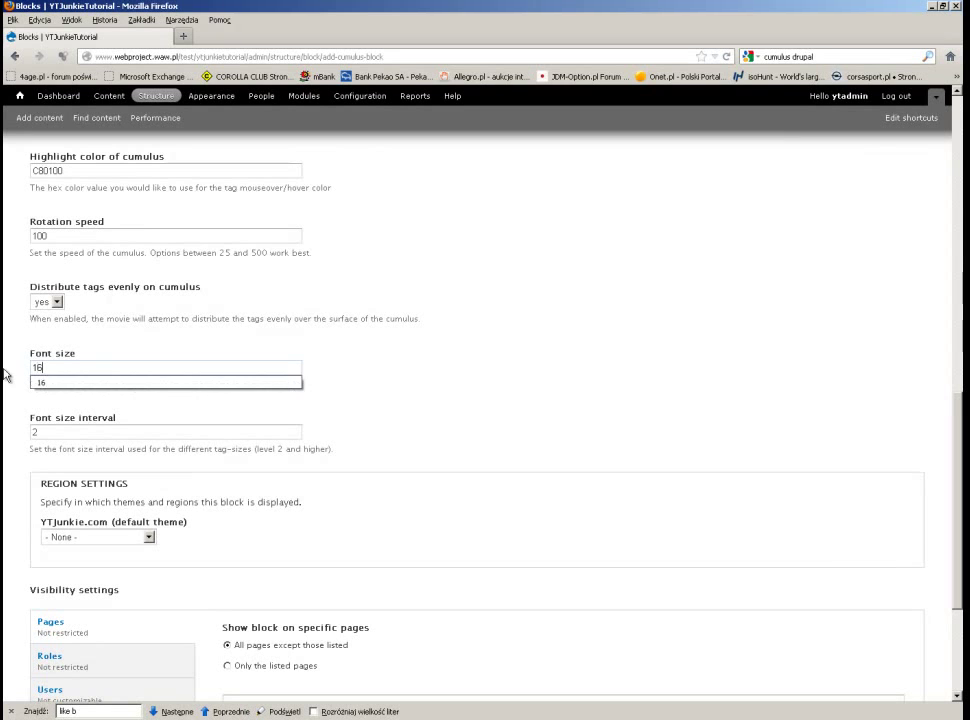
left_click(234, 489)
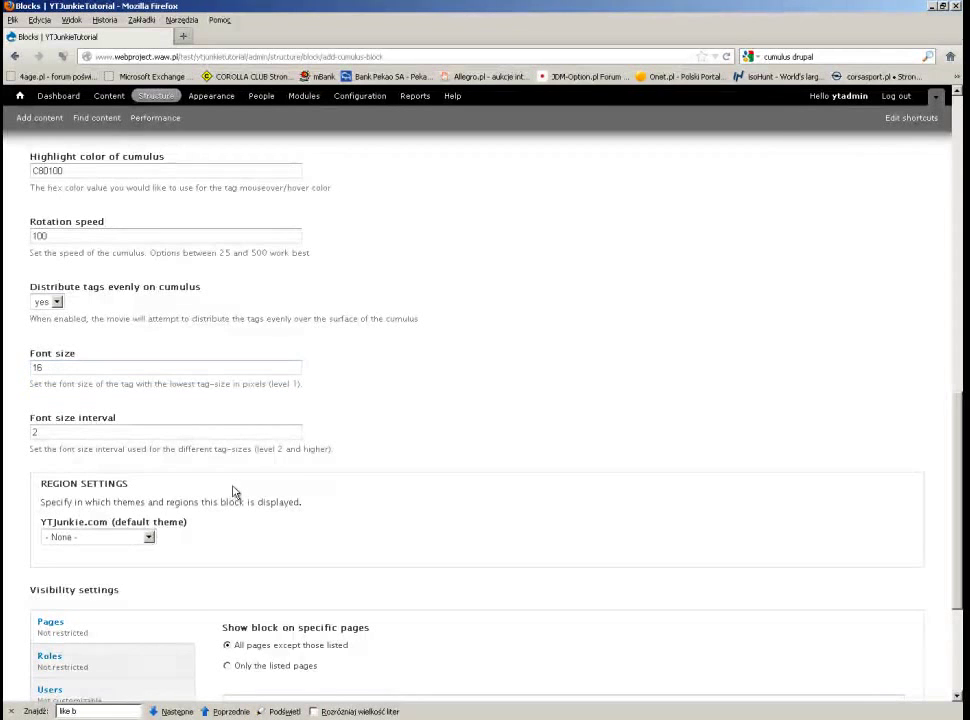
Assign the cumulus block to the Sidebar first region of the YTJunkie.com theme and save the block.
left_click(124, 538)
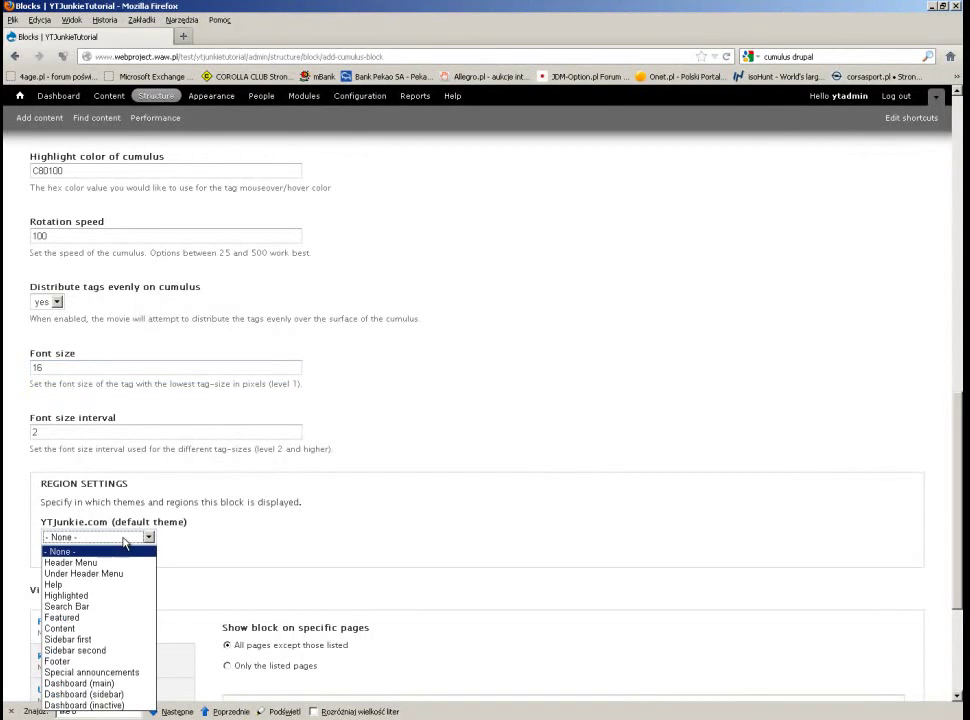
left_click(95, 640)
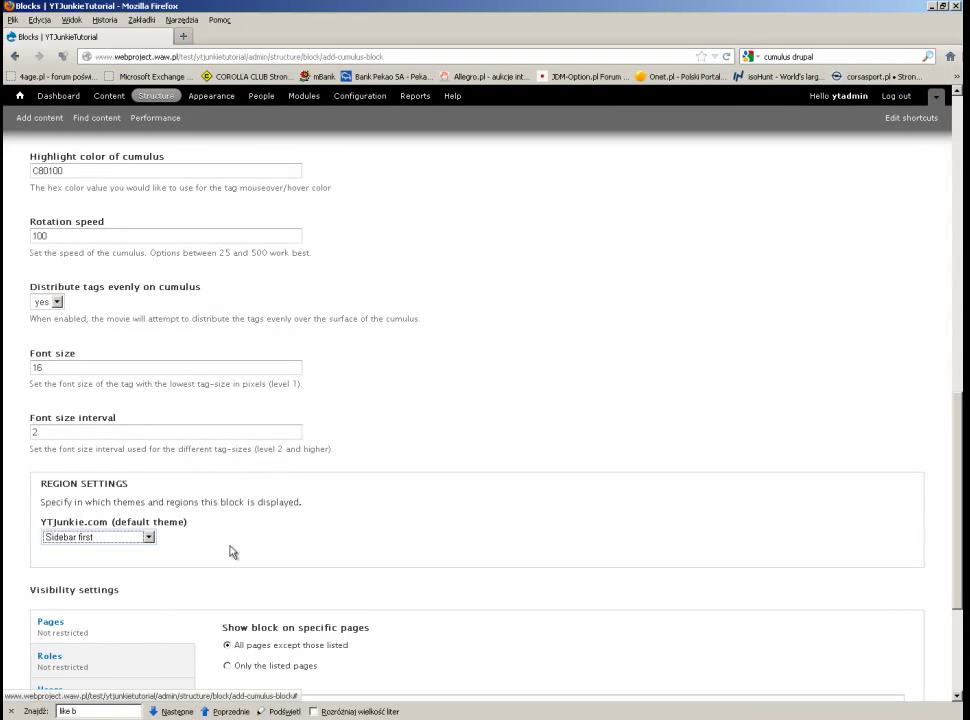
scroll(231, 552, "down", 2)
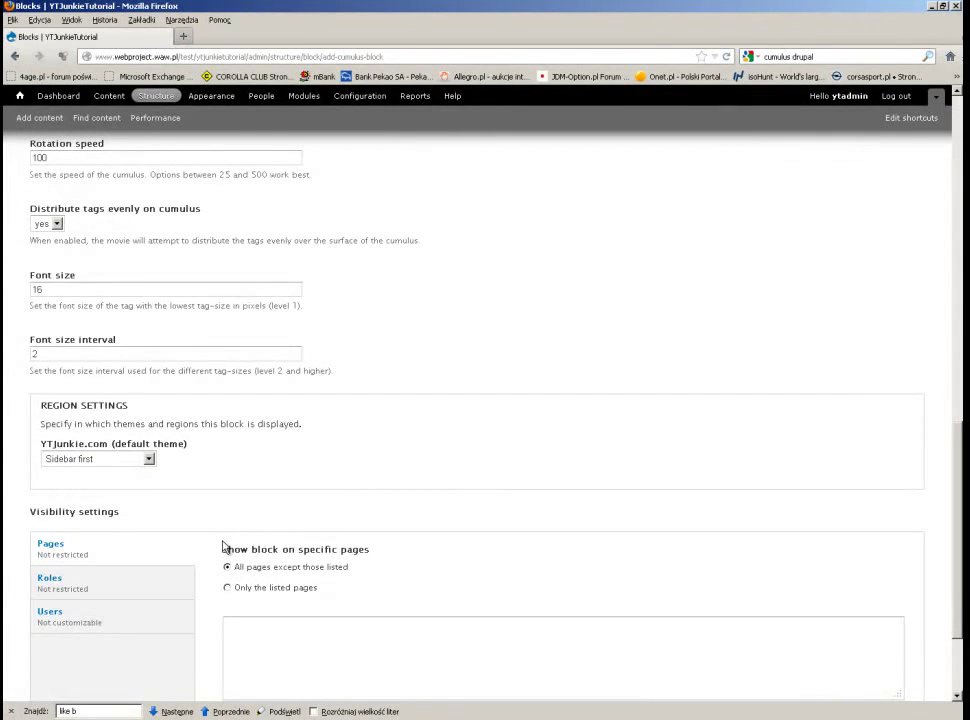
left_click(88, 588)
left_click(130, 617)
scroll(127, 610, "down", 1)
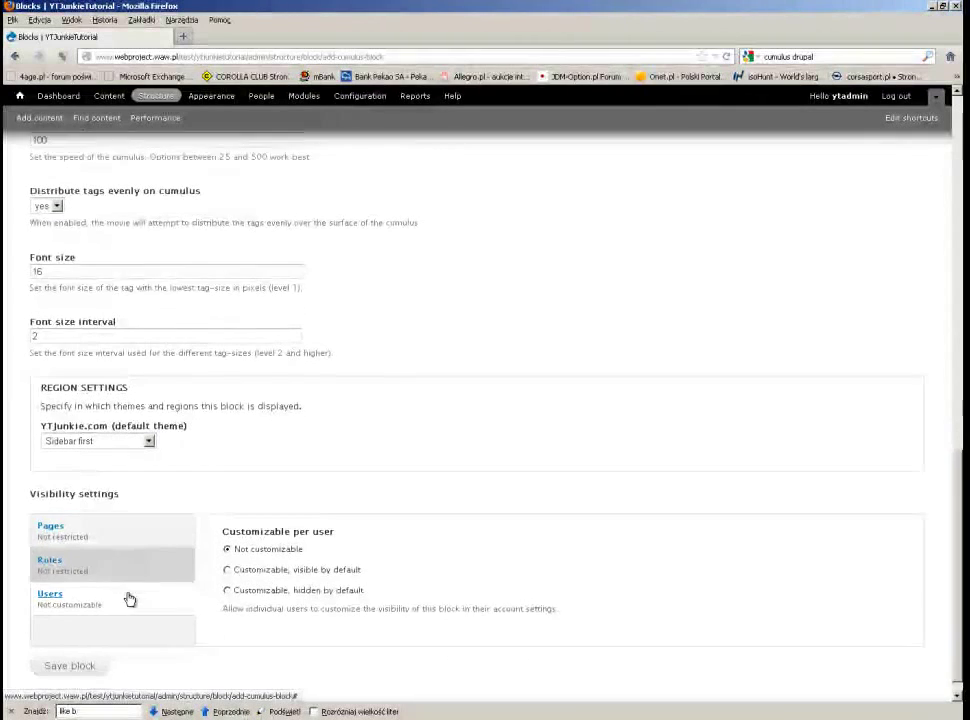
scroll(129, 599, "down", 1)
left_click(58, 646)
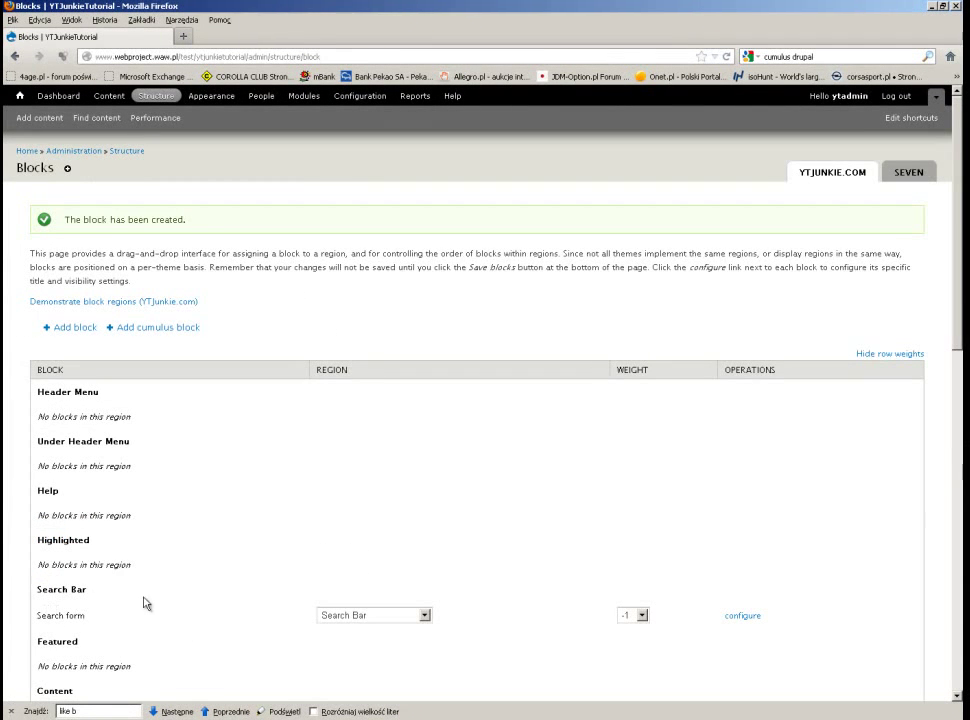
scroll(150, 600, "down", 3)
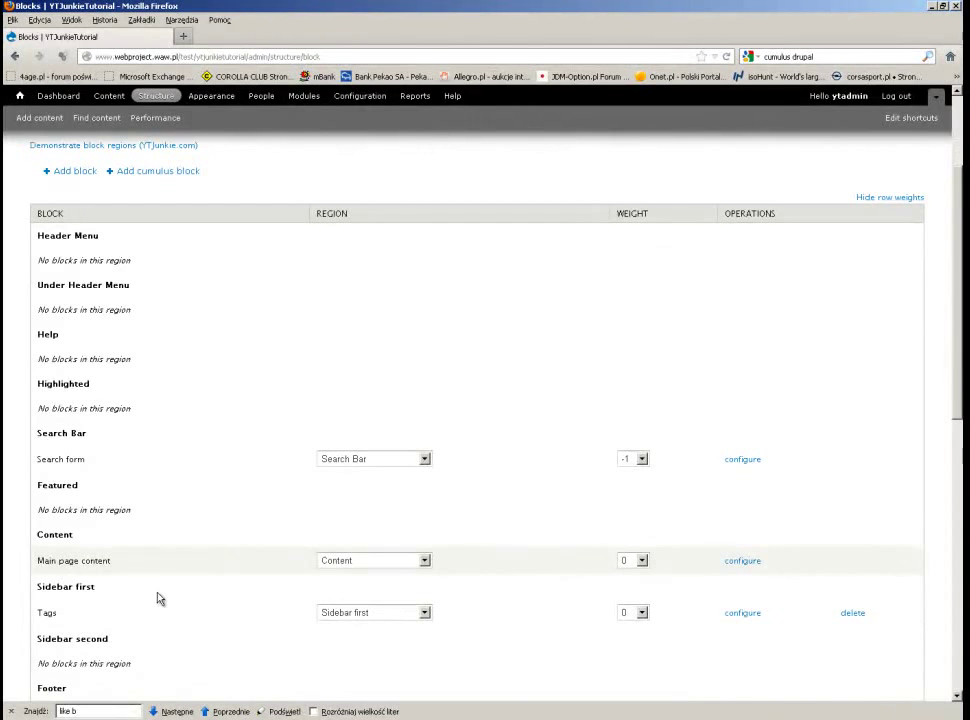
Switch to Chrome, reload the YTJunkieTutorial homepage, and bring up the open drupal.org issue about the undefined index voc notice.
key("alt+Tab")
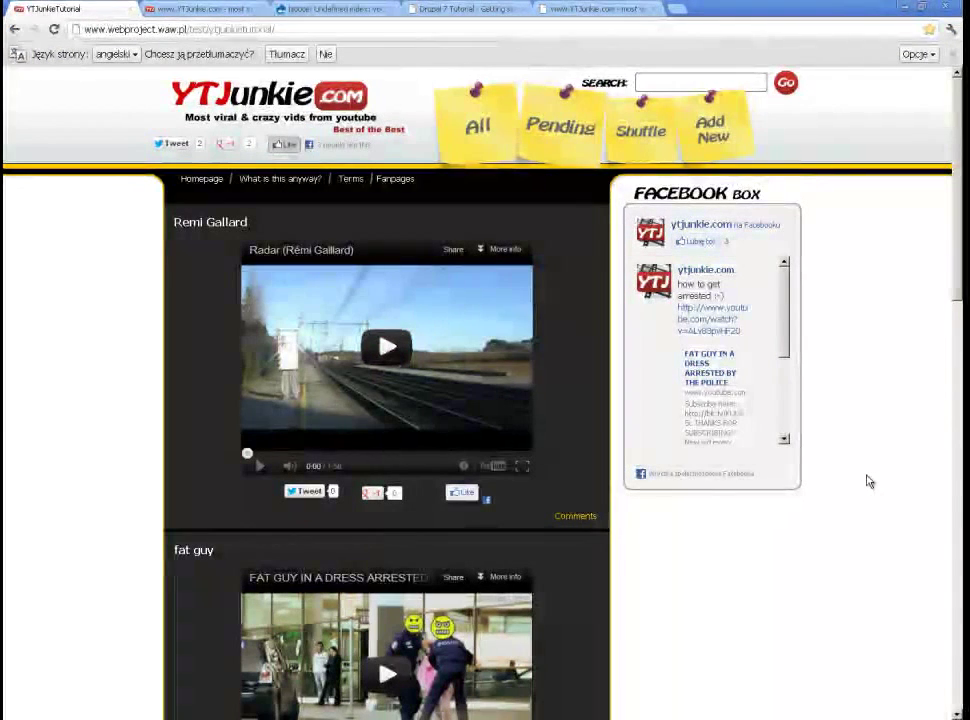
key("F5")
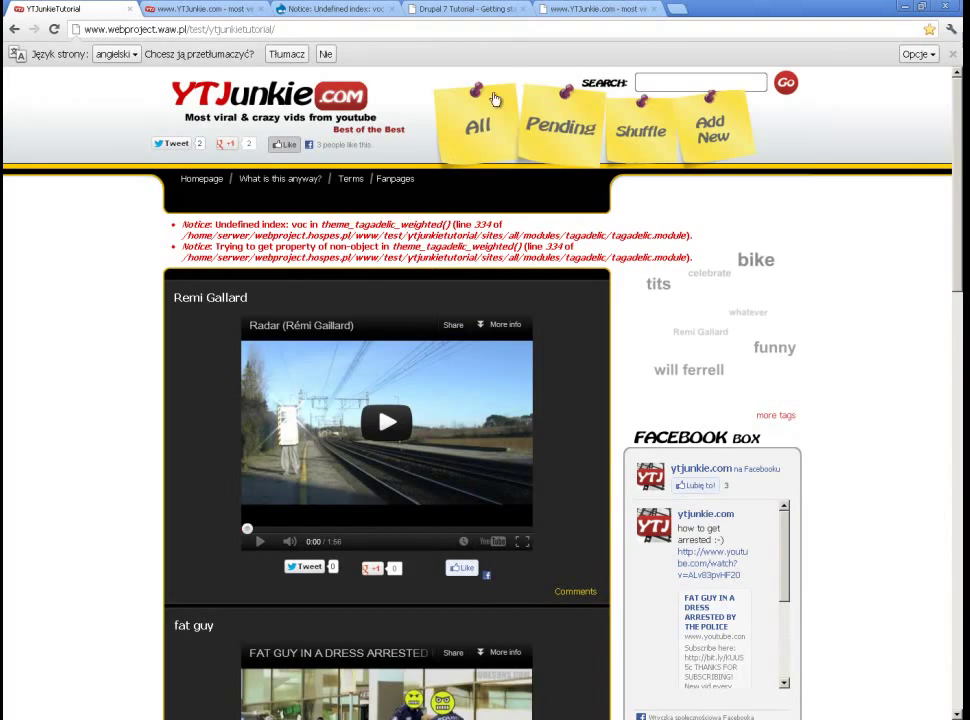
left_click(474, 8)
left_click(575, 7)
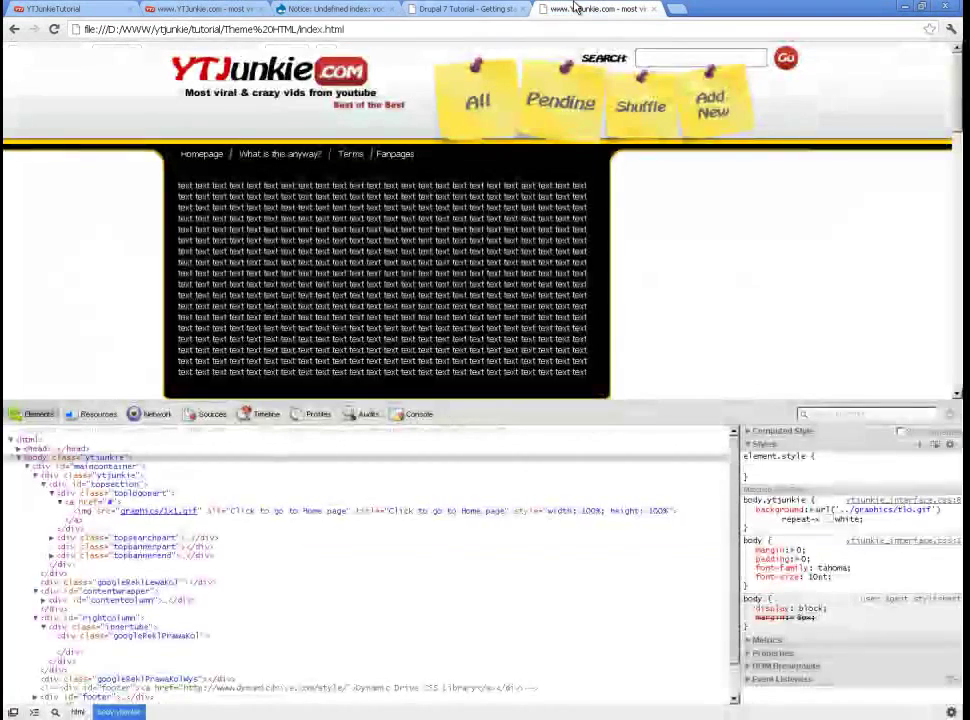
left_click(320, 8)
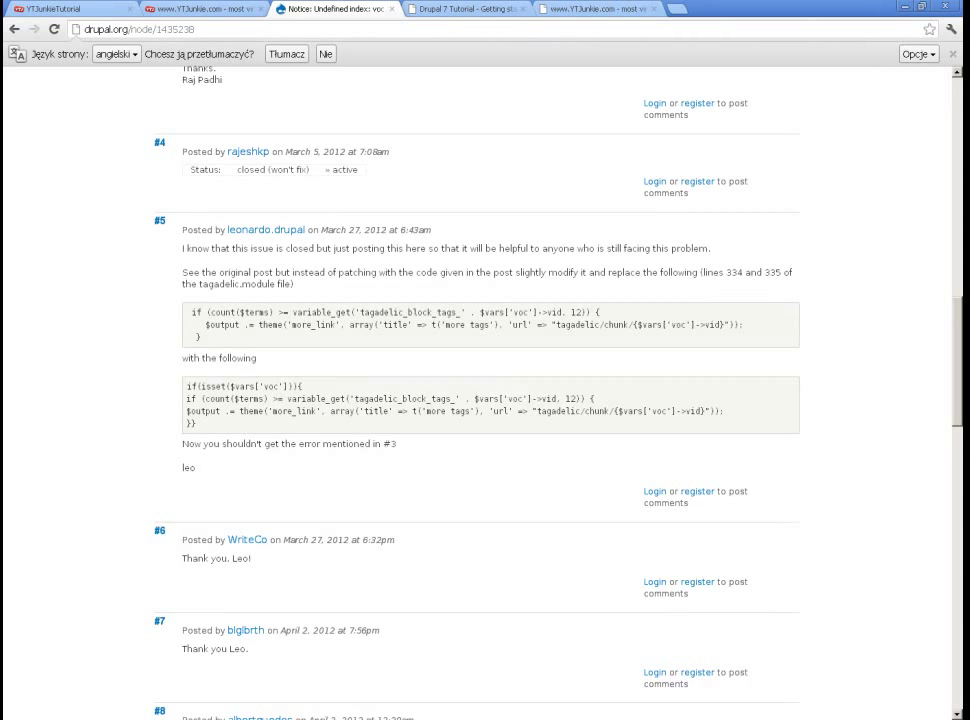
Switch to Total Commander and copy tagadelic.module from ytjunkie\Theme basic elements into the tutorial's Theme basic elements folder.
key("alt+Tab")
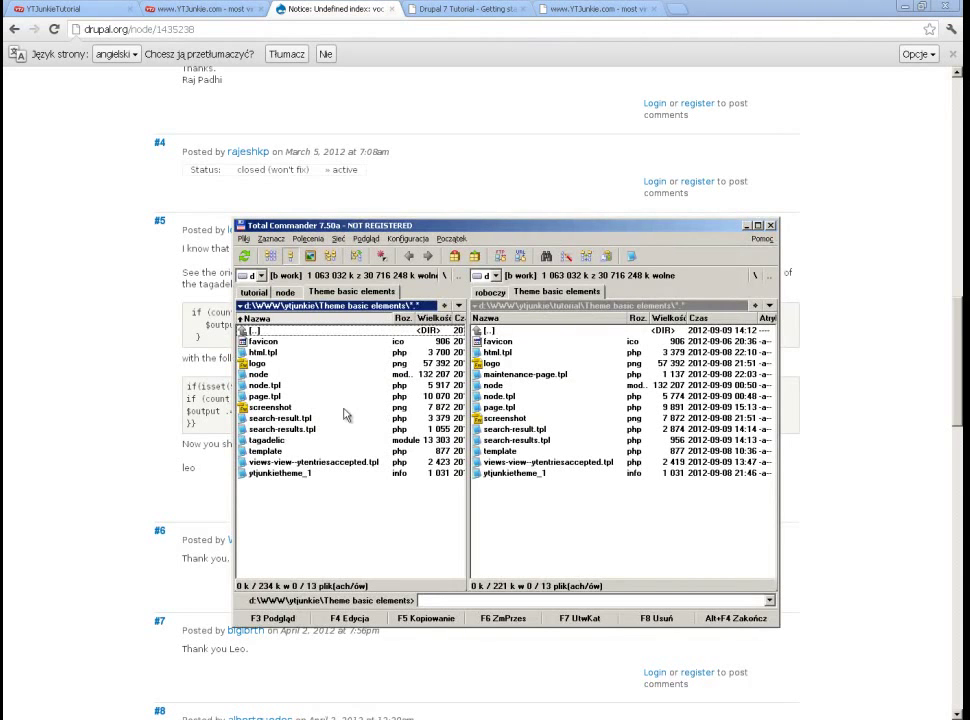
left_click(372, 440)
key("F5")
key("Return")
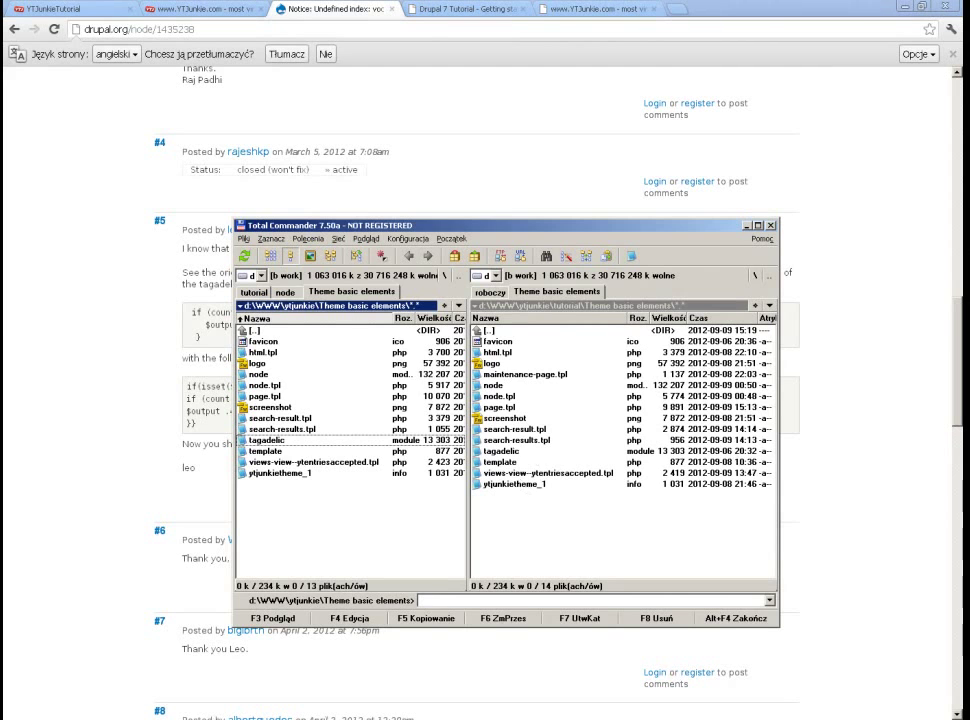
Switch to FileZilla and upload tagadelic.module from the local tutorial\Theme basic elements folder to sites/all/modules/tagadelic on the server, overwriting the existing file.
key("alt+Tab")
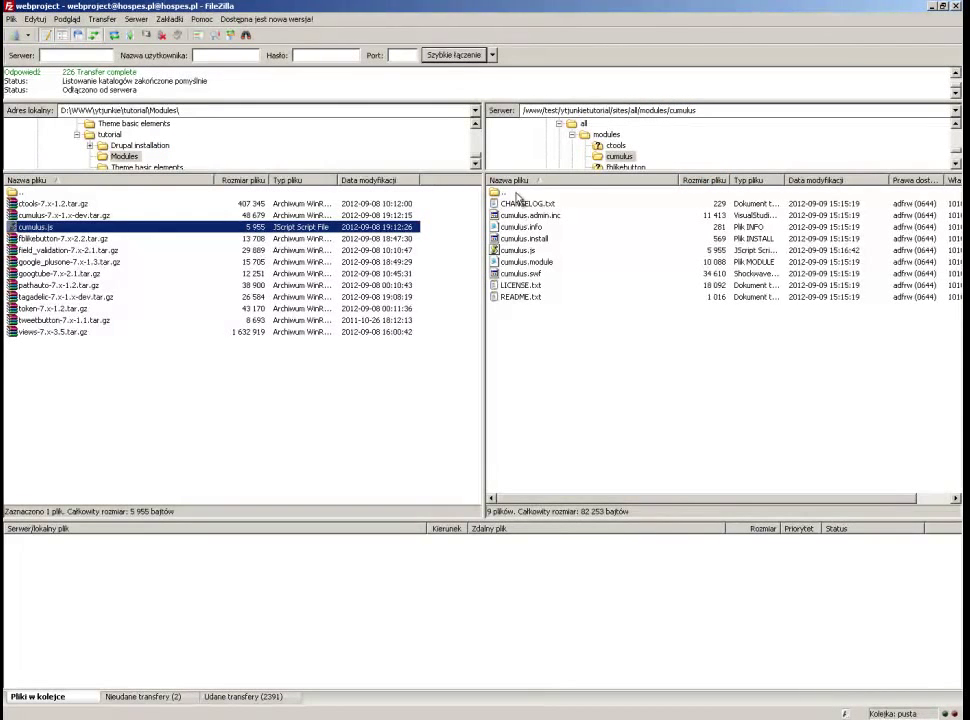
double_click(516, 285)
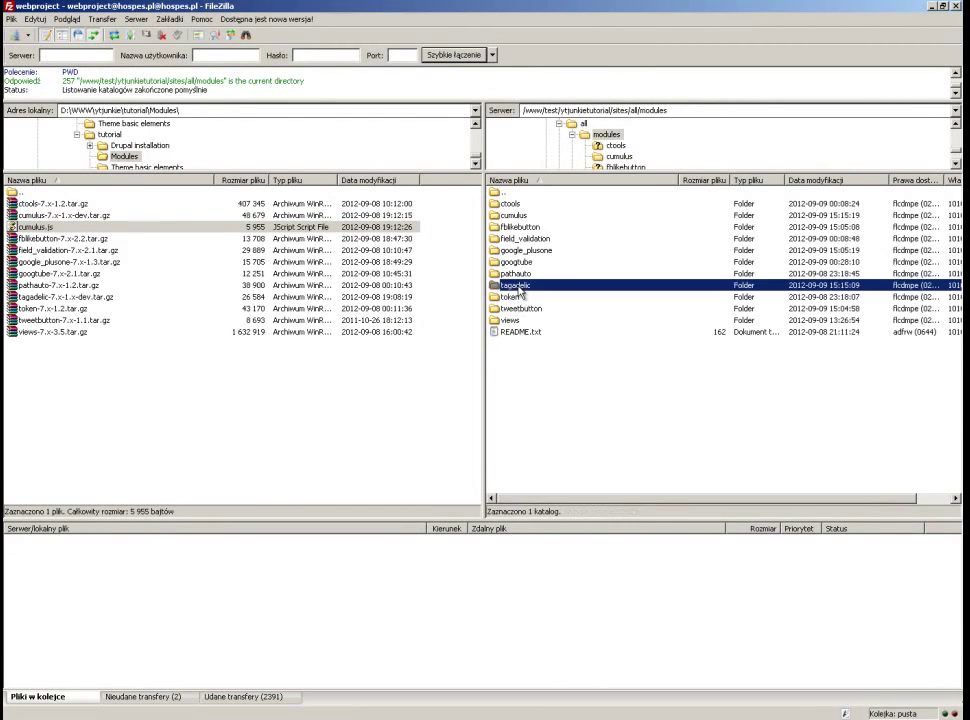
double_click(22, 192)
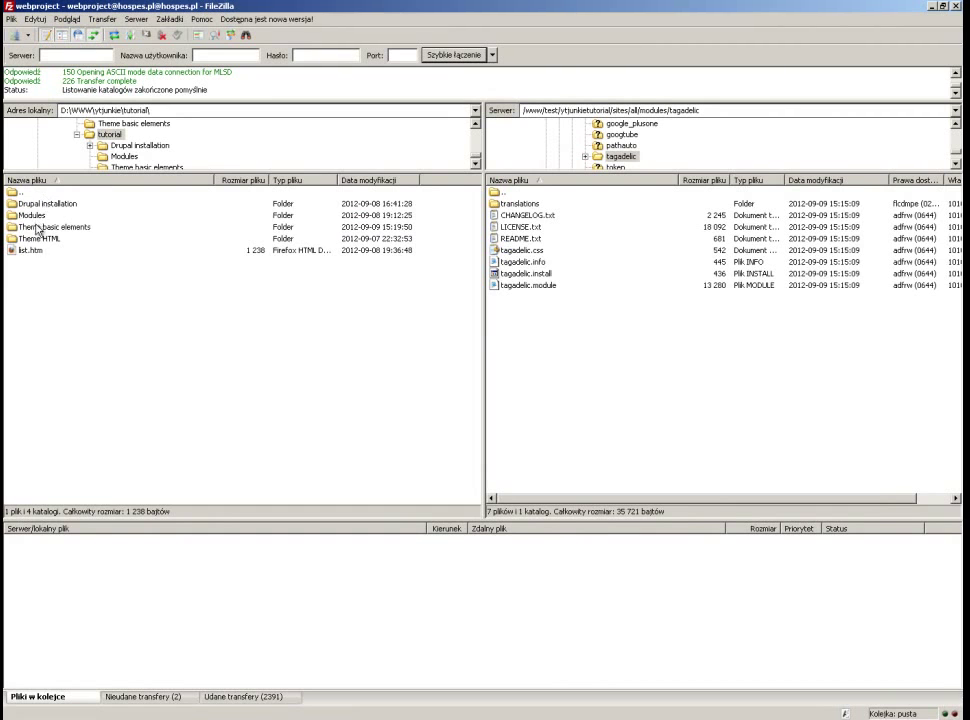
left_click(41, 228)
double_click(43, 229)
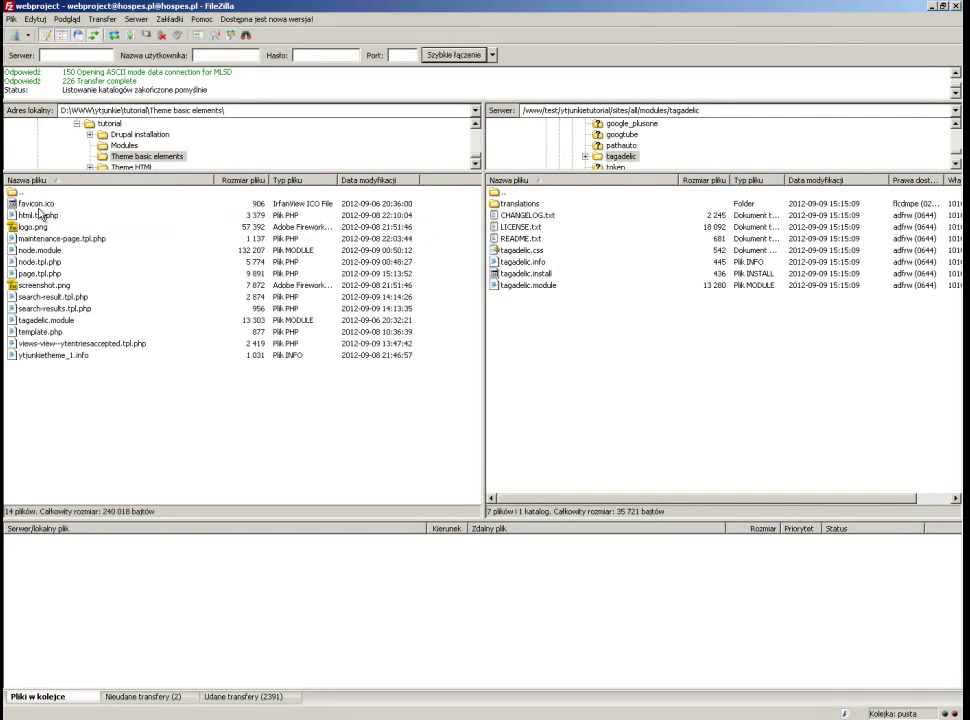
left_click(33, 321)
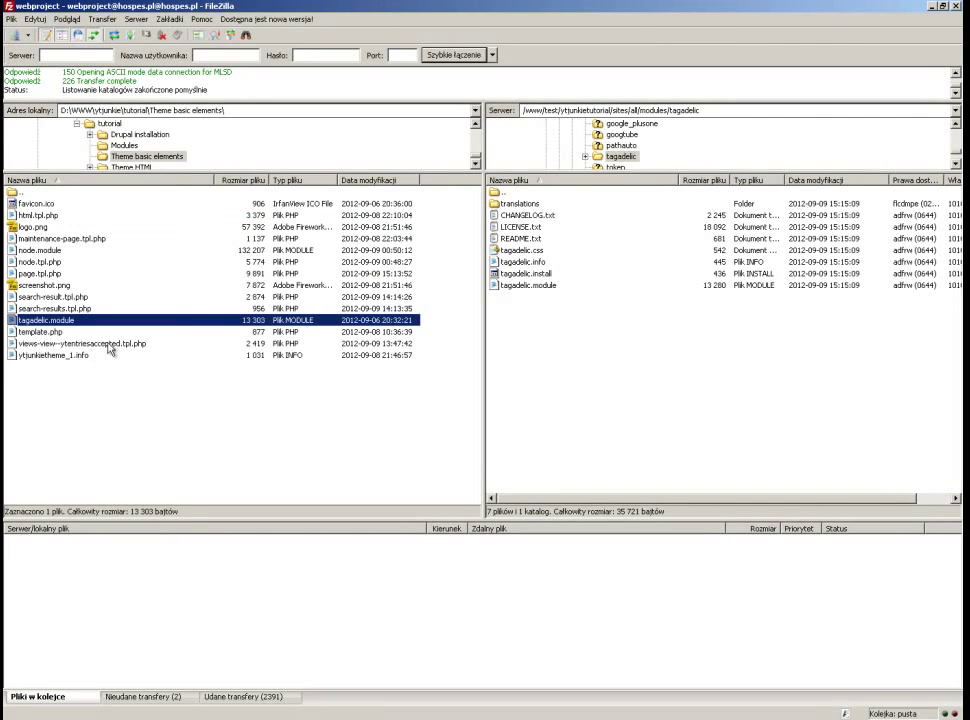
left_click_drag(61, 322, 668, 378)
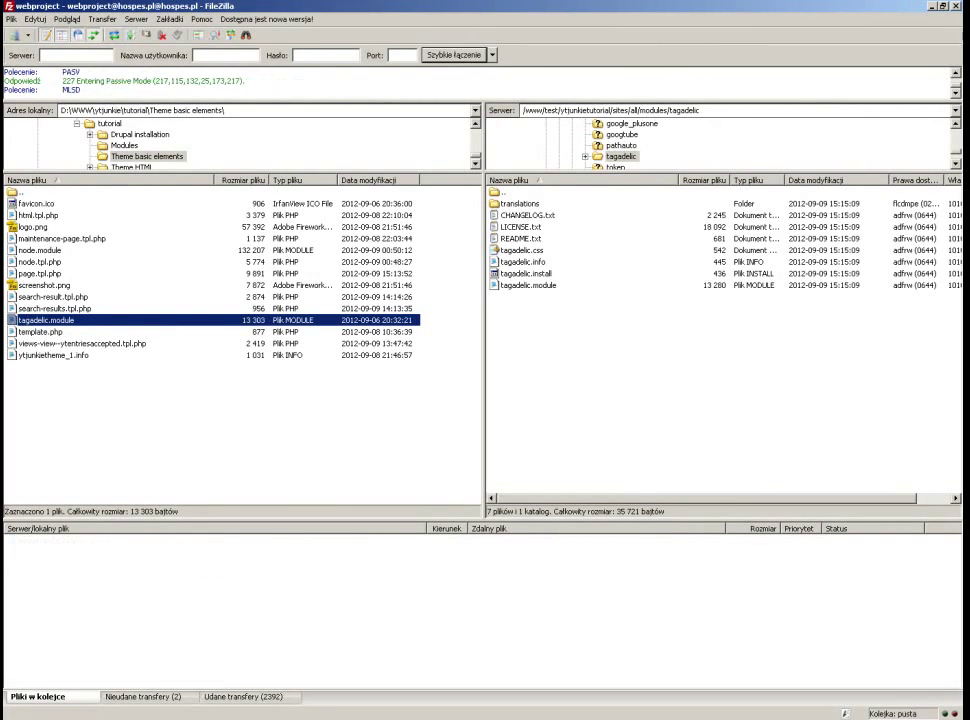
Return to the YTJunkieTutorial homepage in Chrome and reload it to check the tag cloud.
key("alt+Tab")
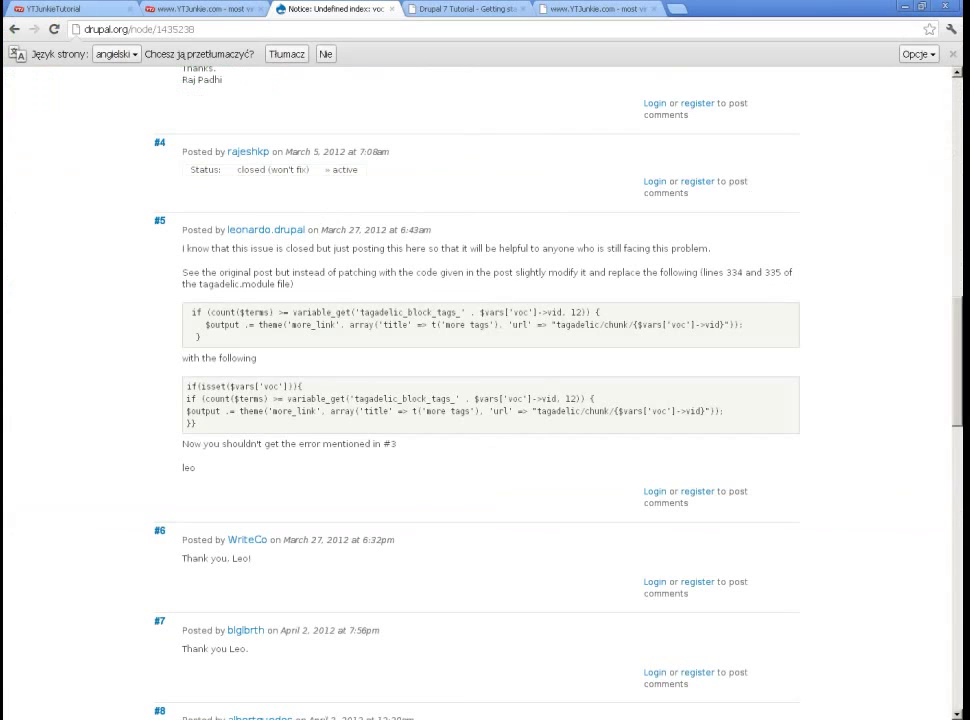
left_click(38, 8)
key("F5")
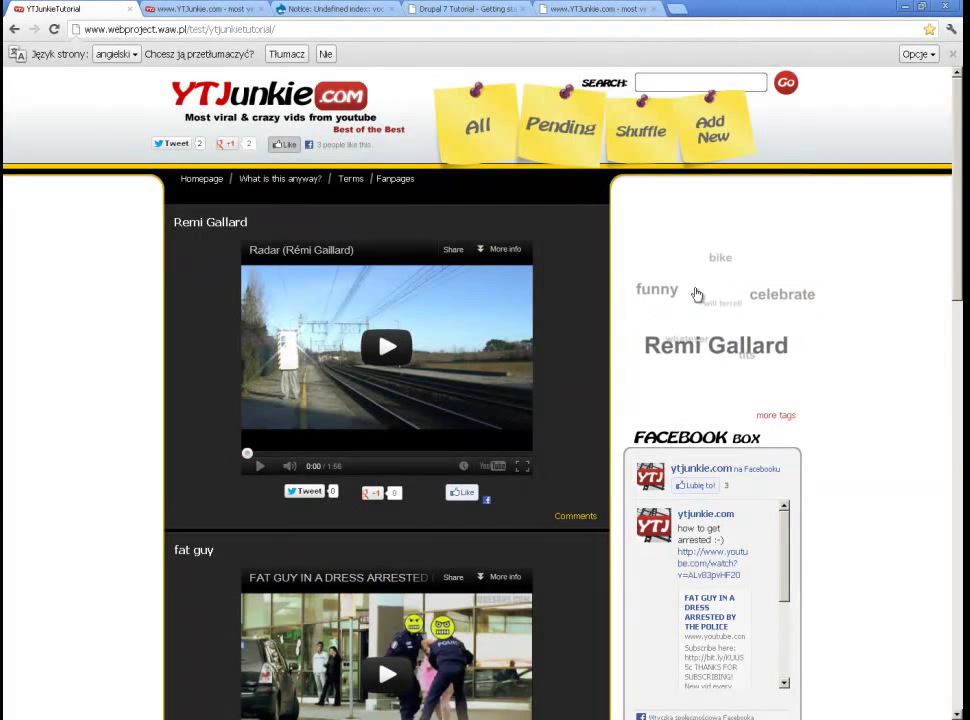
Highlight the white-on-white block title above the tag cloud on the homepage to examine it, and clear the selection.
left_click_drag(699, 204, 618, 196)
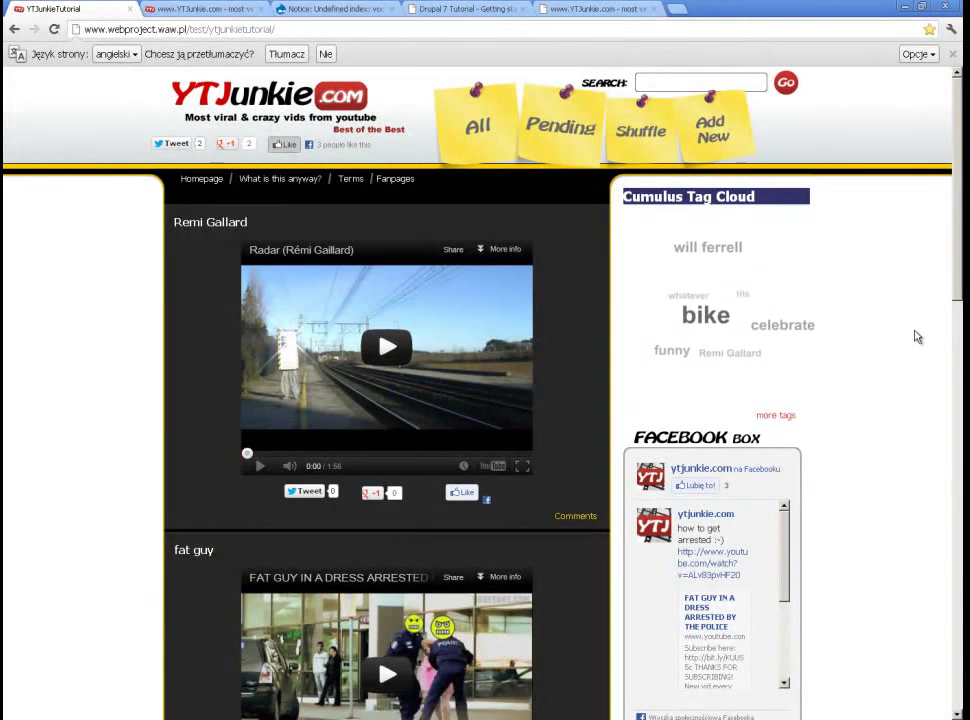
left_click(853, 242)
left_click_drag(821, 190, 825, 236)
left_click(805, 275)
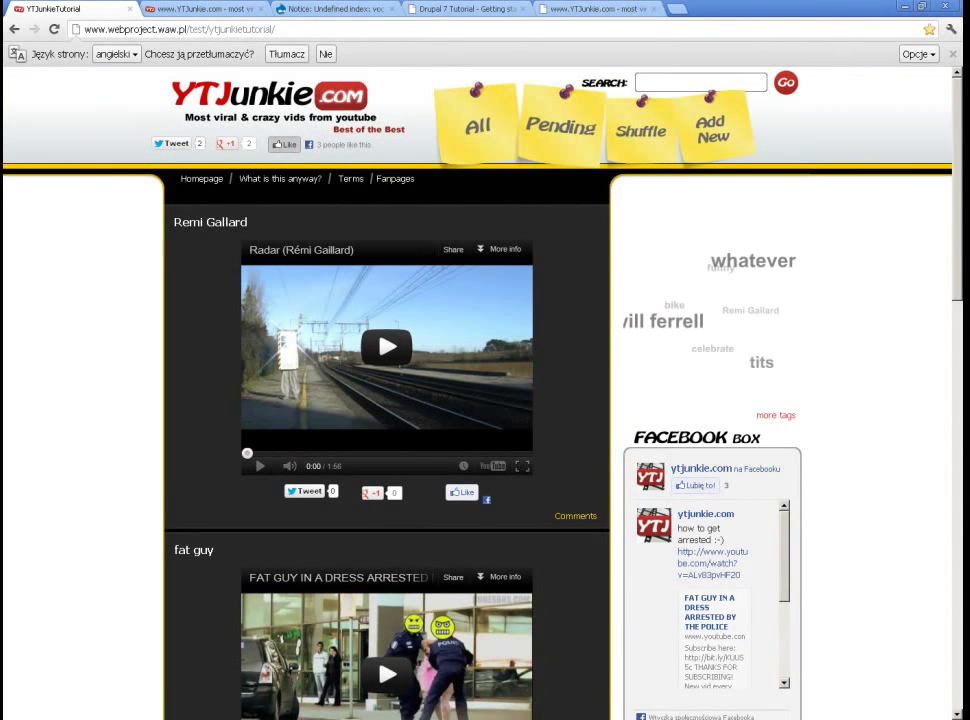
Switch to Firefox, open the configuration of the Tags block in Sidebar first, set its block title to <none>, and save the block.
key("alt+Tab")
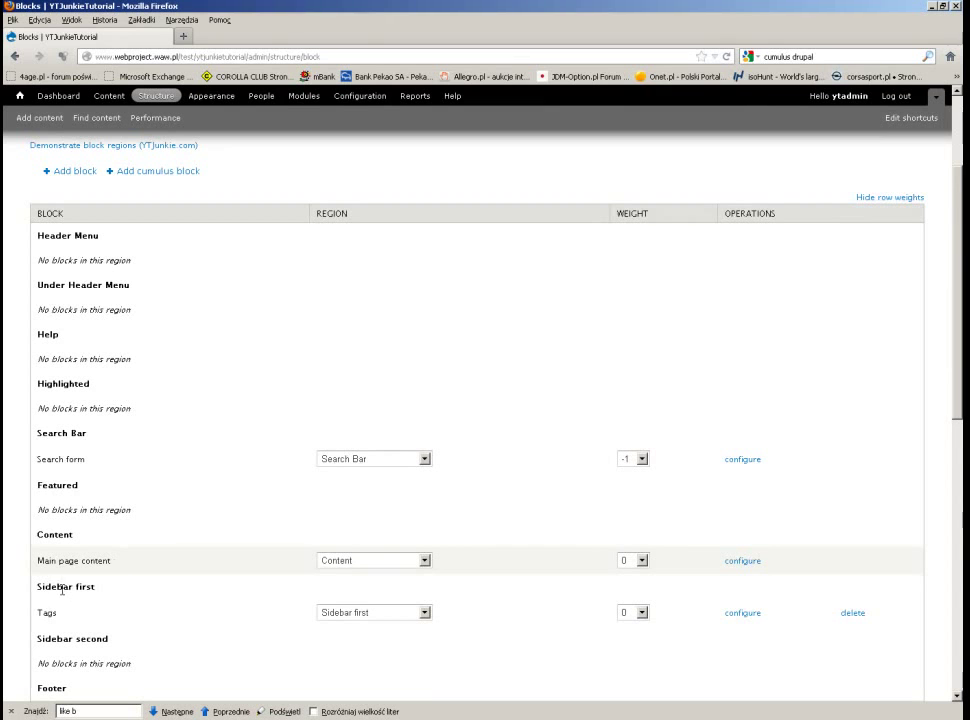
left_click(732, 617)
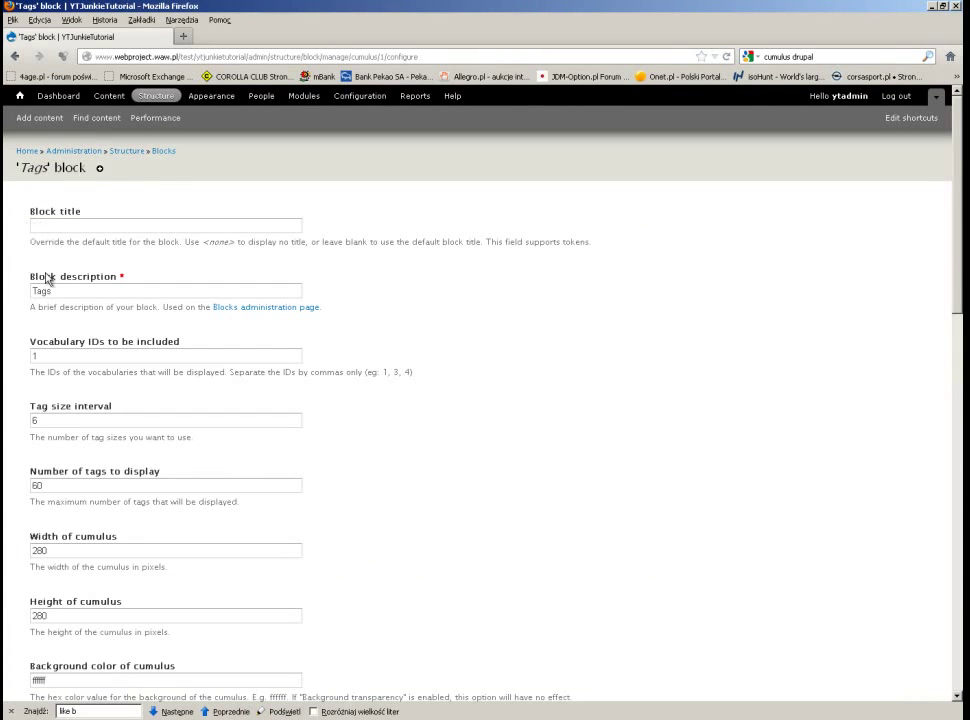
left_click_drag(59, 290, 15, 297)
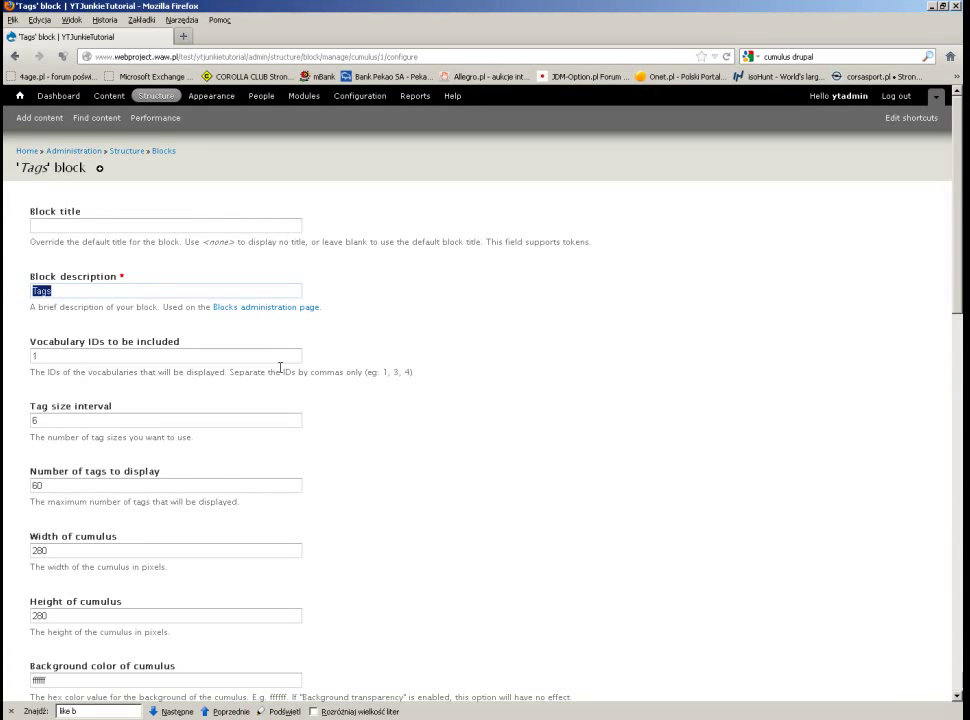
left_click(168, 228)
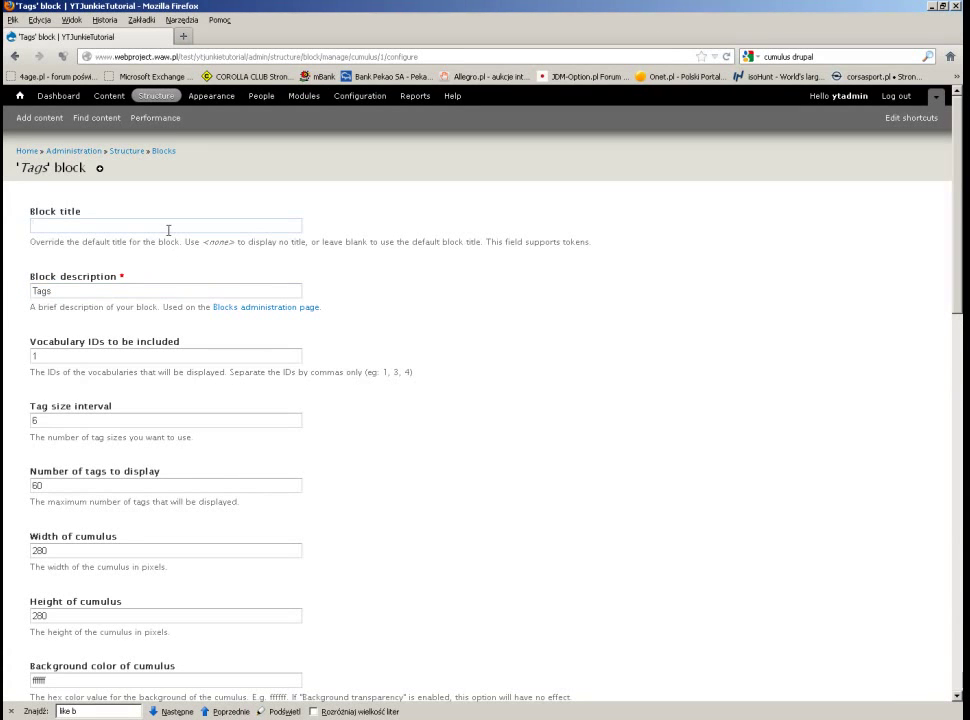
type("<none>")
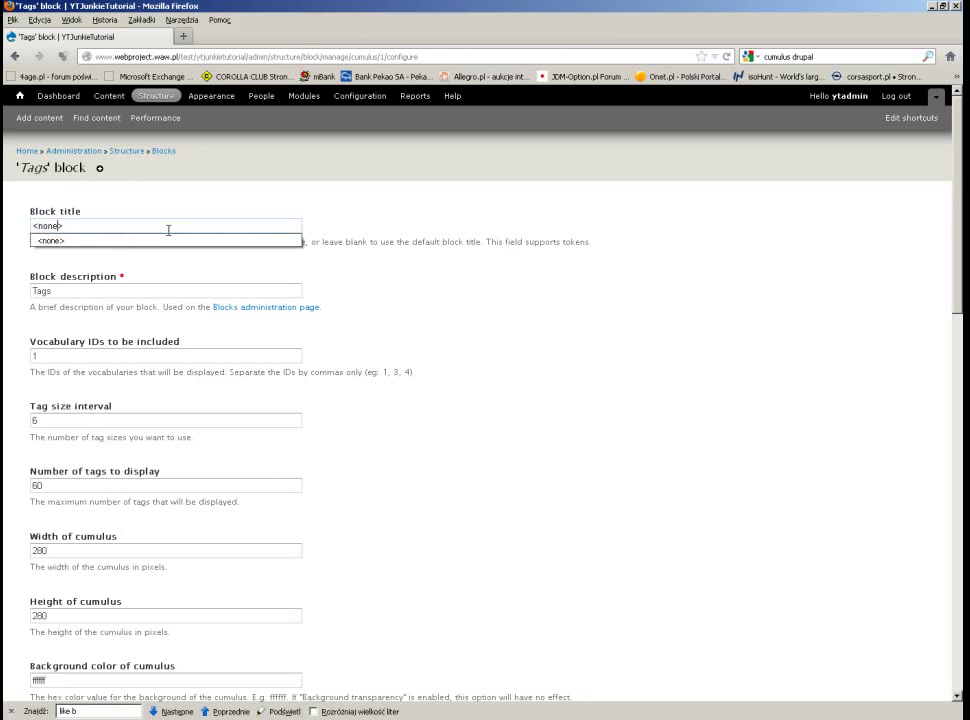
scroll(190, 285, "down", 15)
scroll(95, 630, "down", 3)
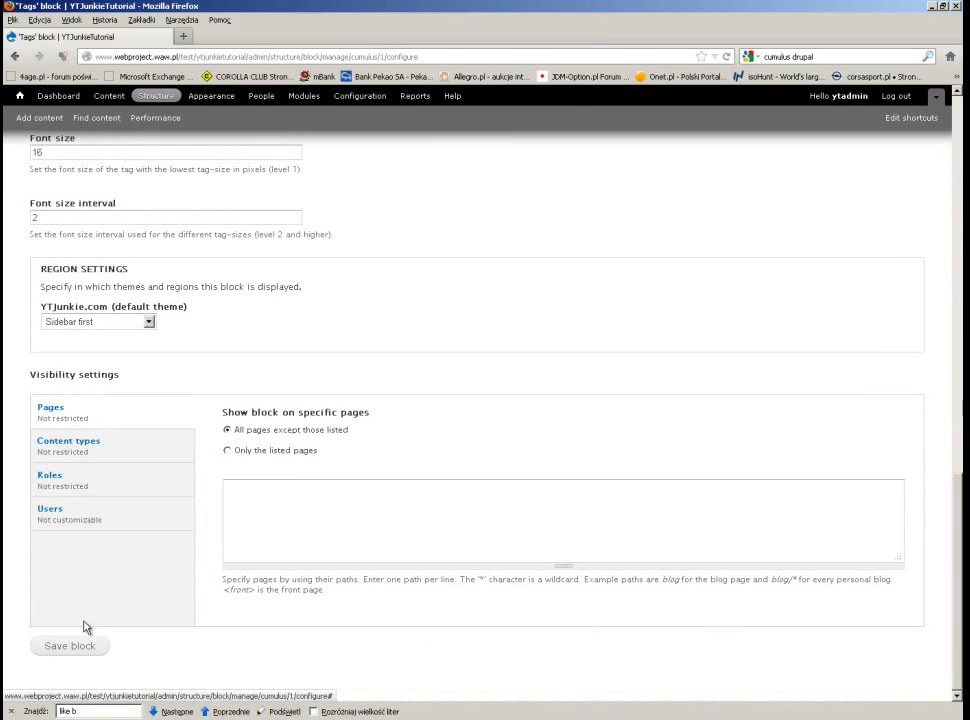
left_click(75, 645)
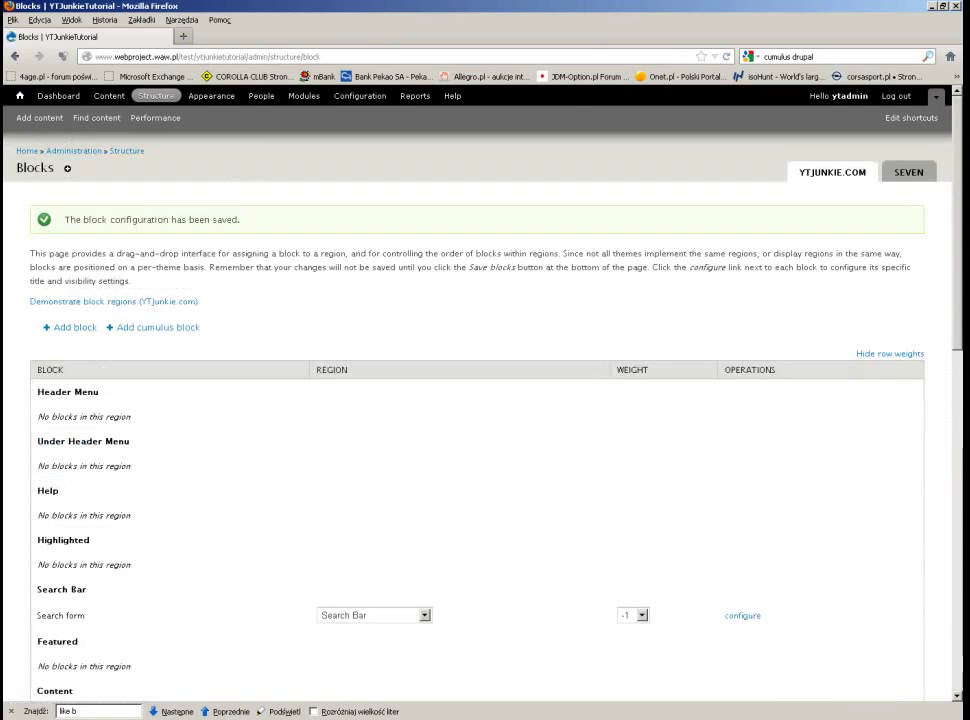
Return to the homepage in Chrome, reload it to check the tag cloud, and follow its "will ferrell" tag.
key("alt+Tab")
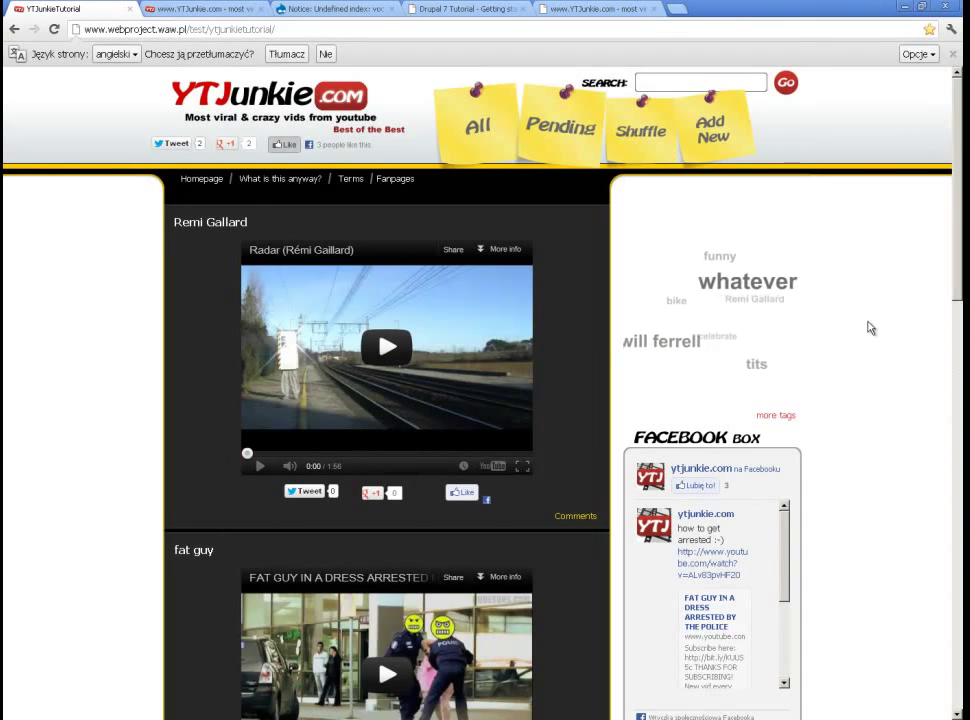
key("F5")
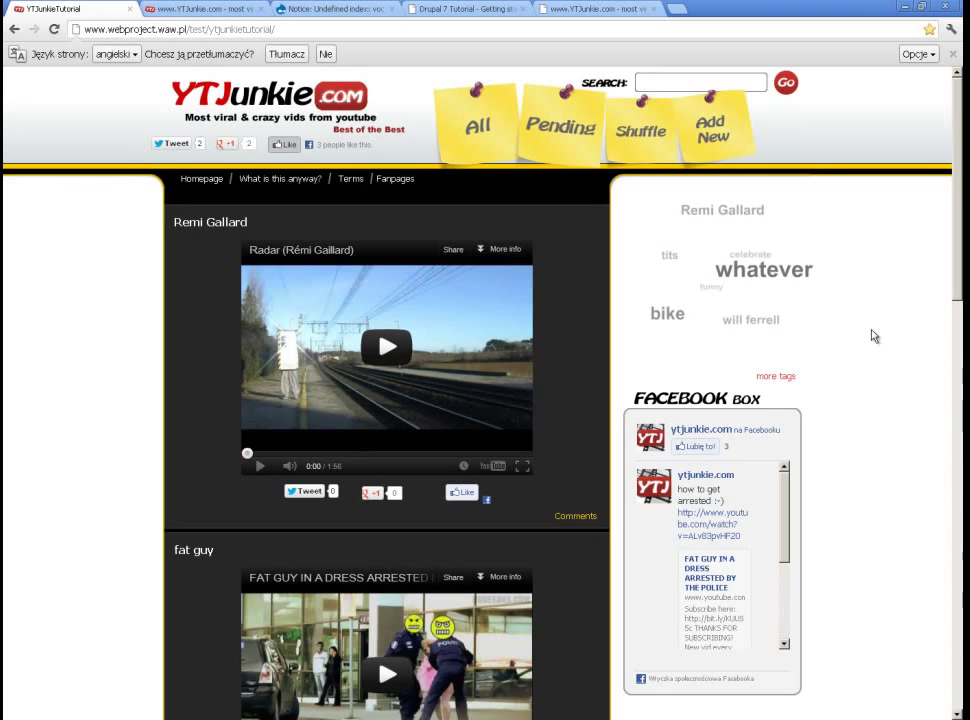
left_click(755, 330)
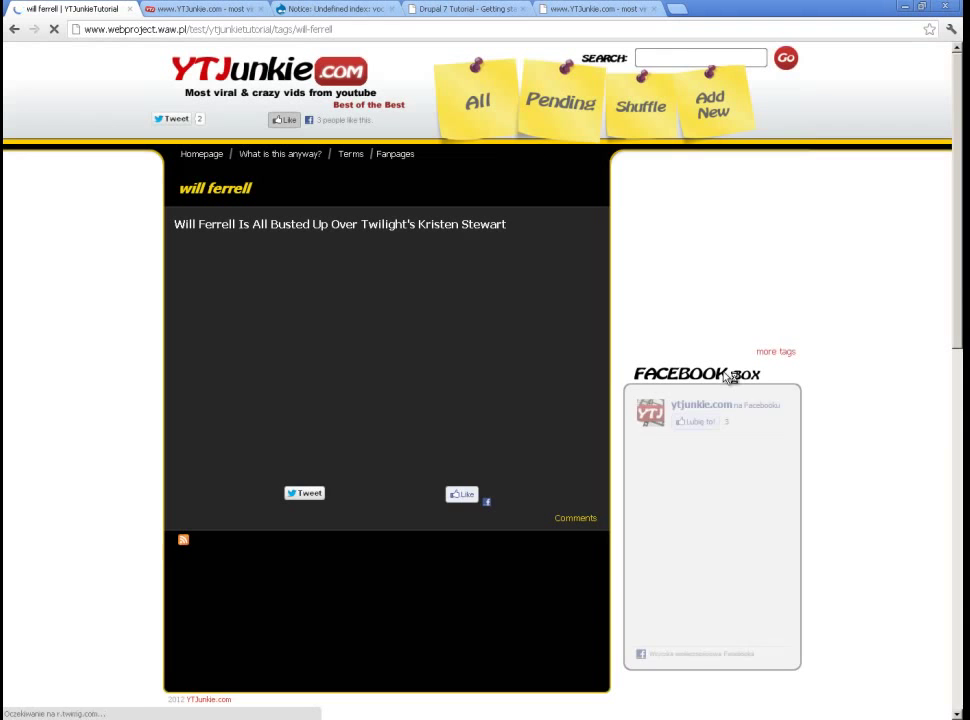